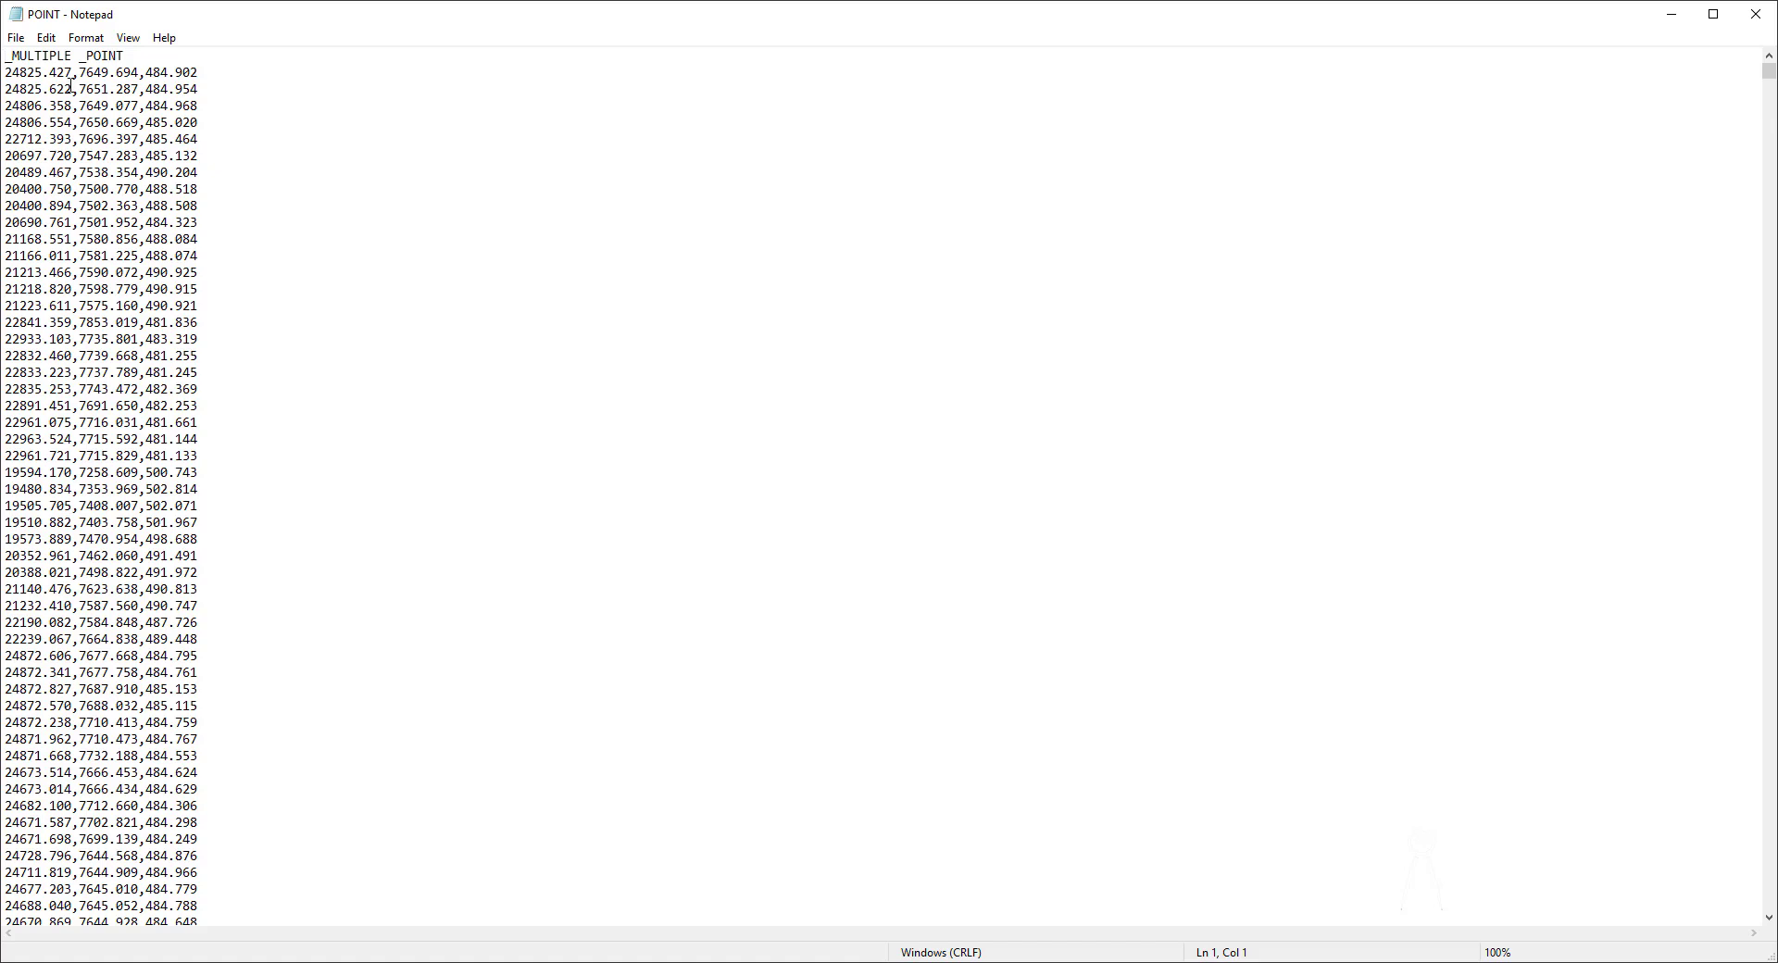
Highlight the _MULTIPLE _POINT command line, then close the POINT file in Notepad
left_click_drag(124, 56, 3, 56)
left_click(130, 104)
left_click(1756, 14)
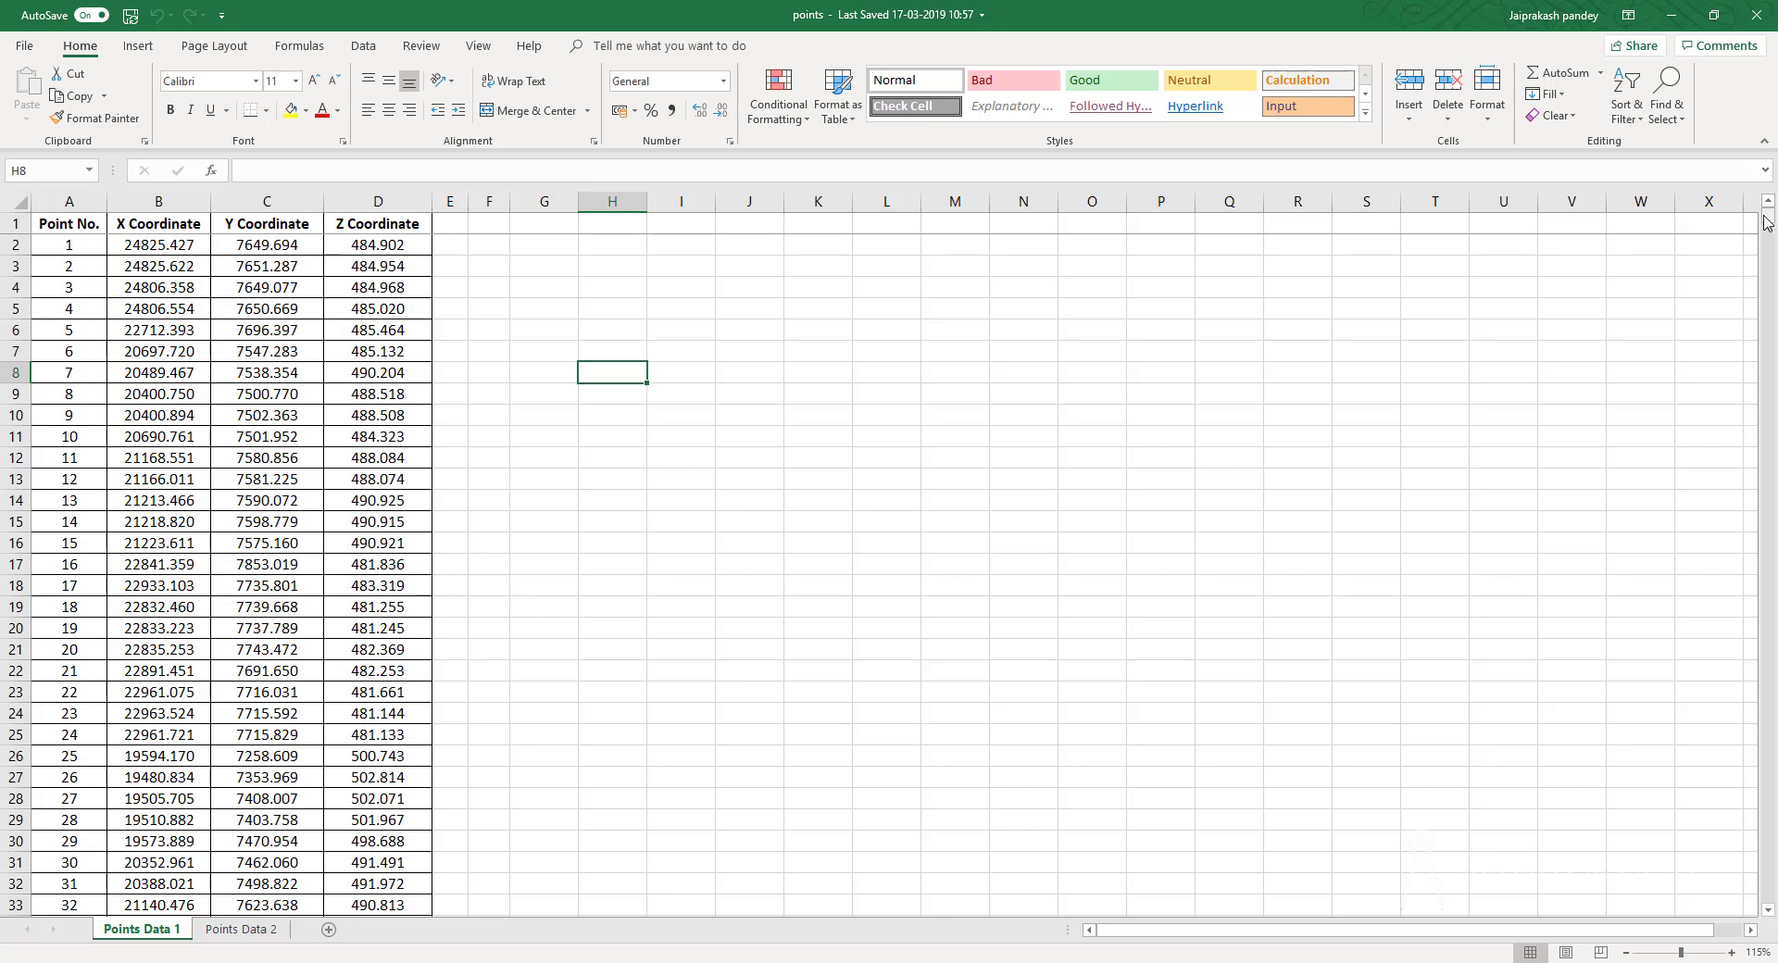
Scroll the points.xlsx table down to point 10101 and back, selecting the final X, Y, Z block
left_click_drag(1769, 222, 1751, 913)
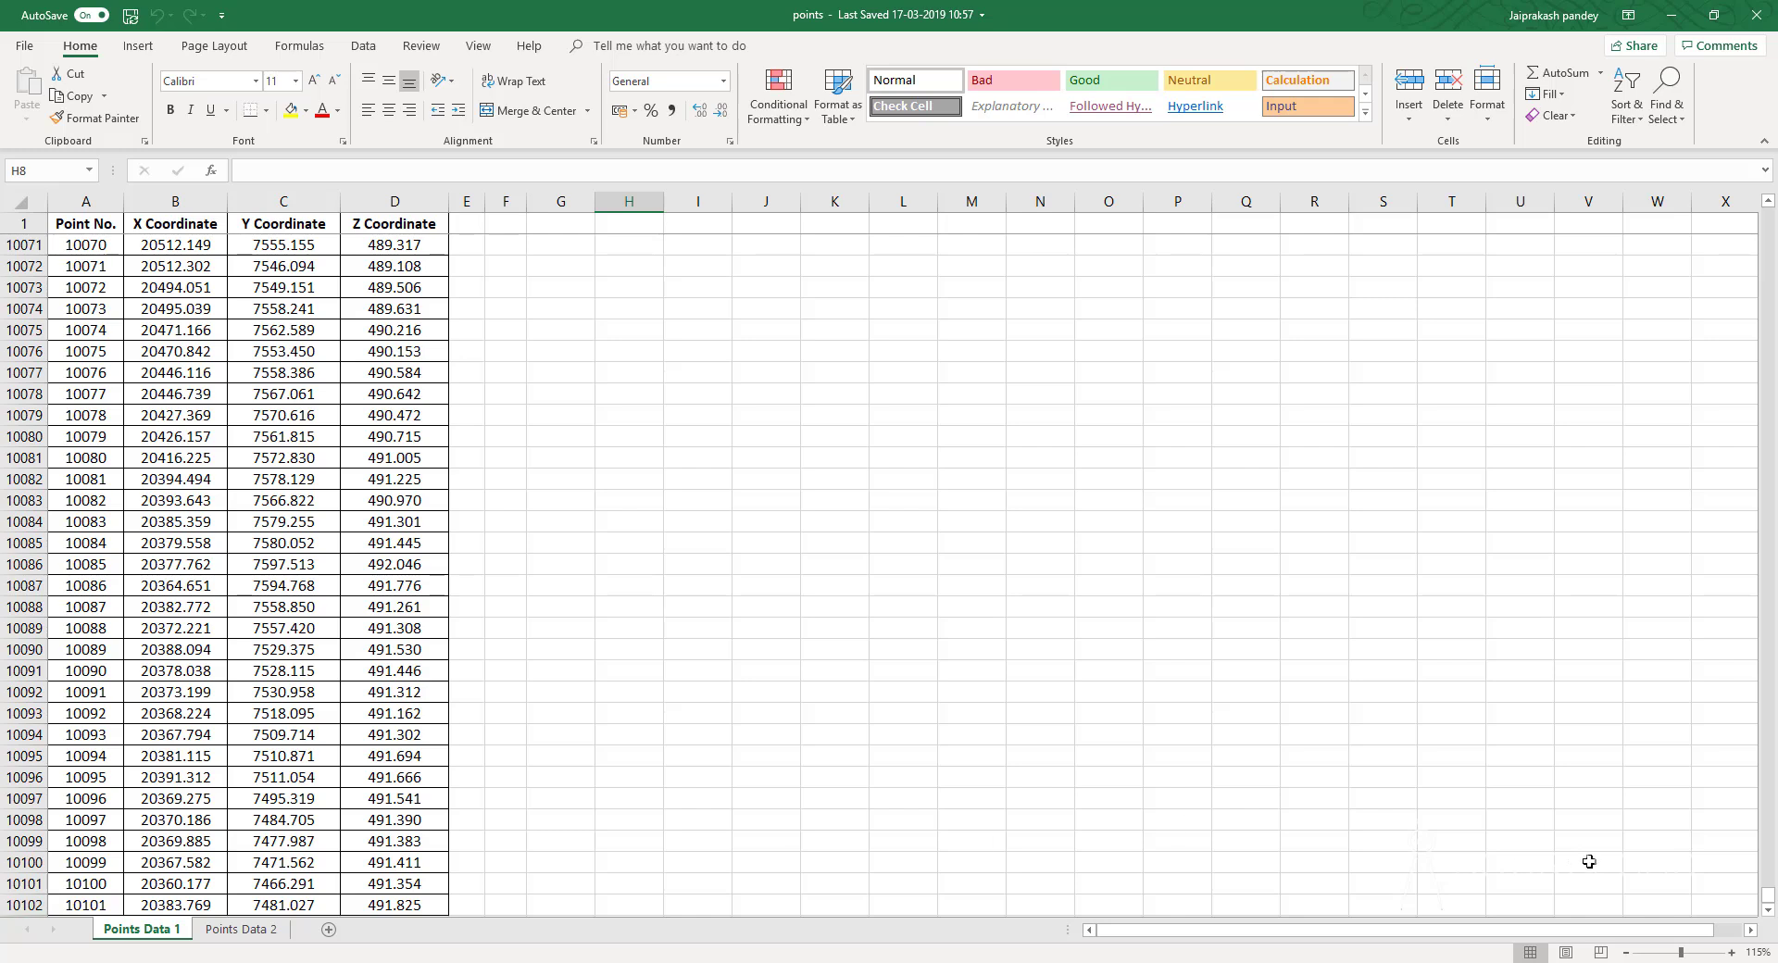
left_click_drag(1768, 896, 1770, 211)
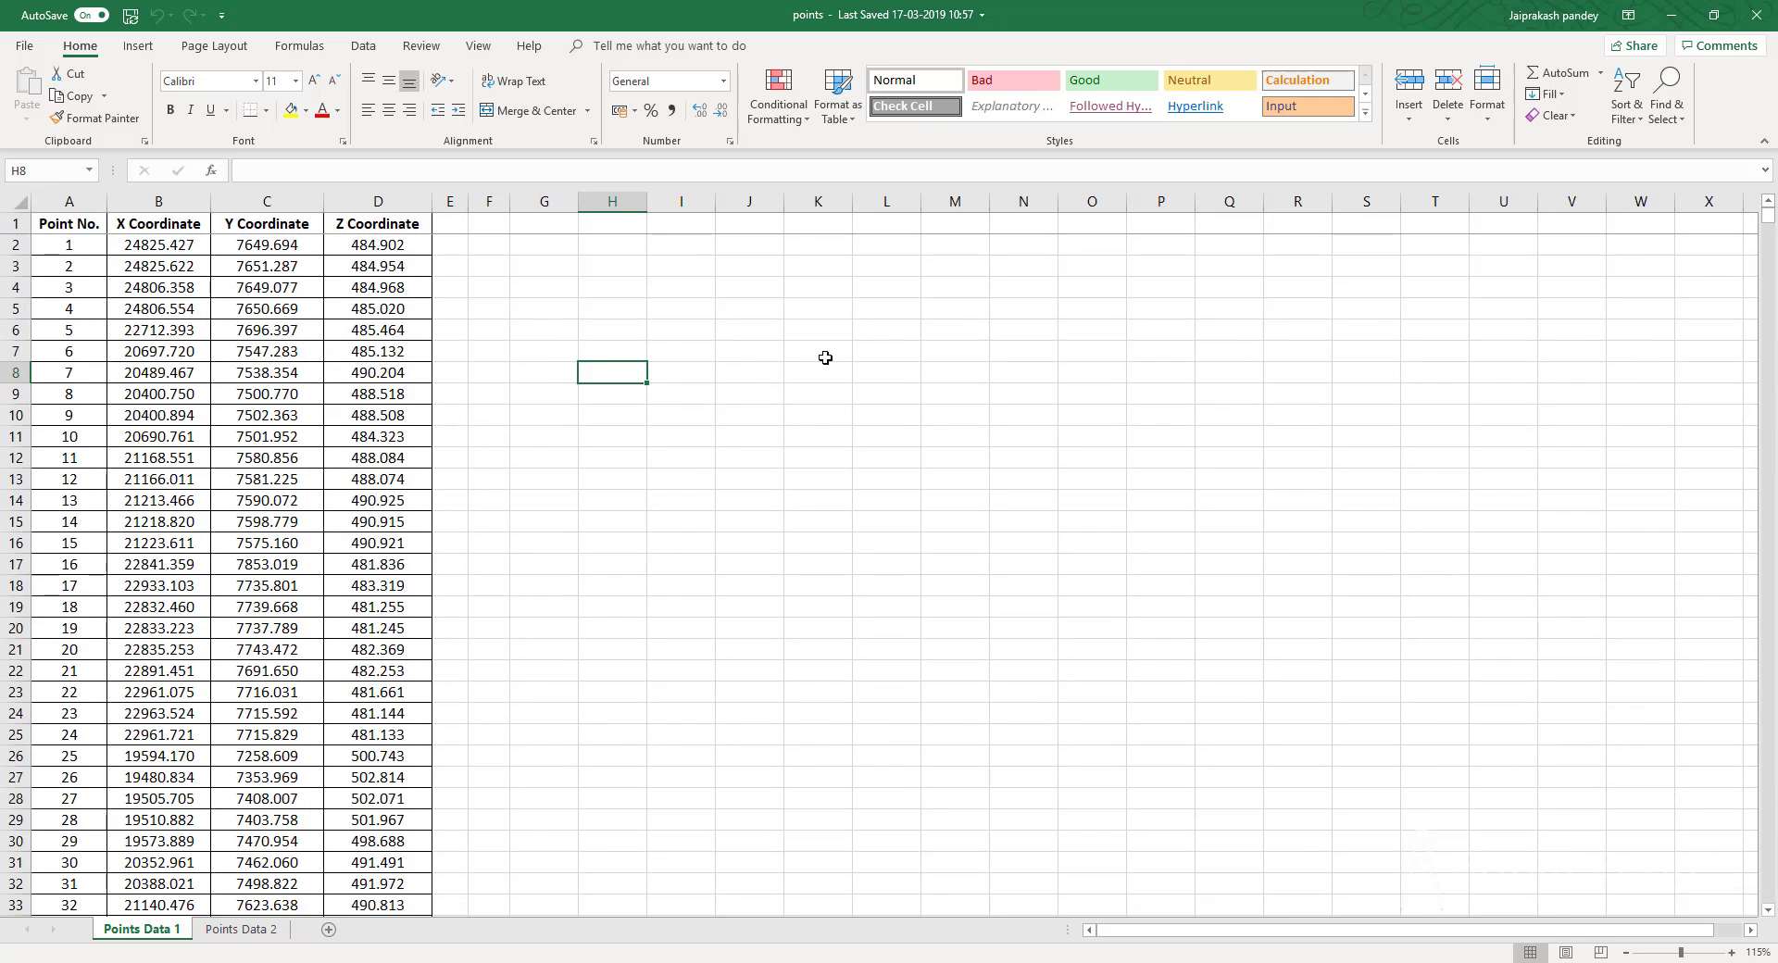
left_click(161, 244)
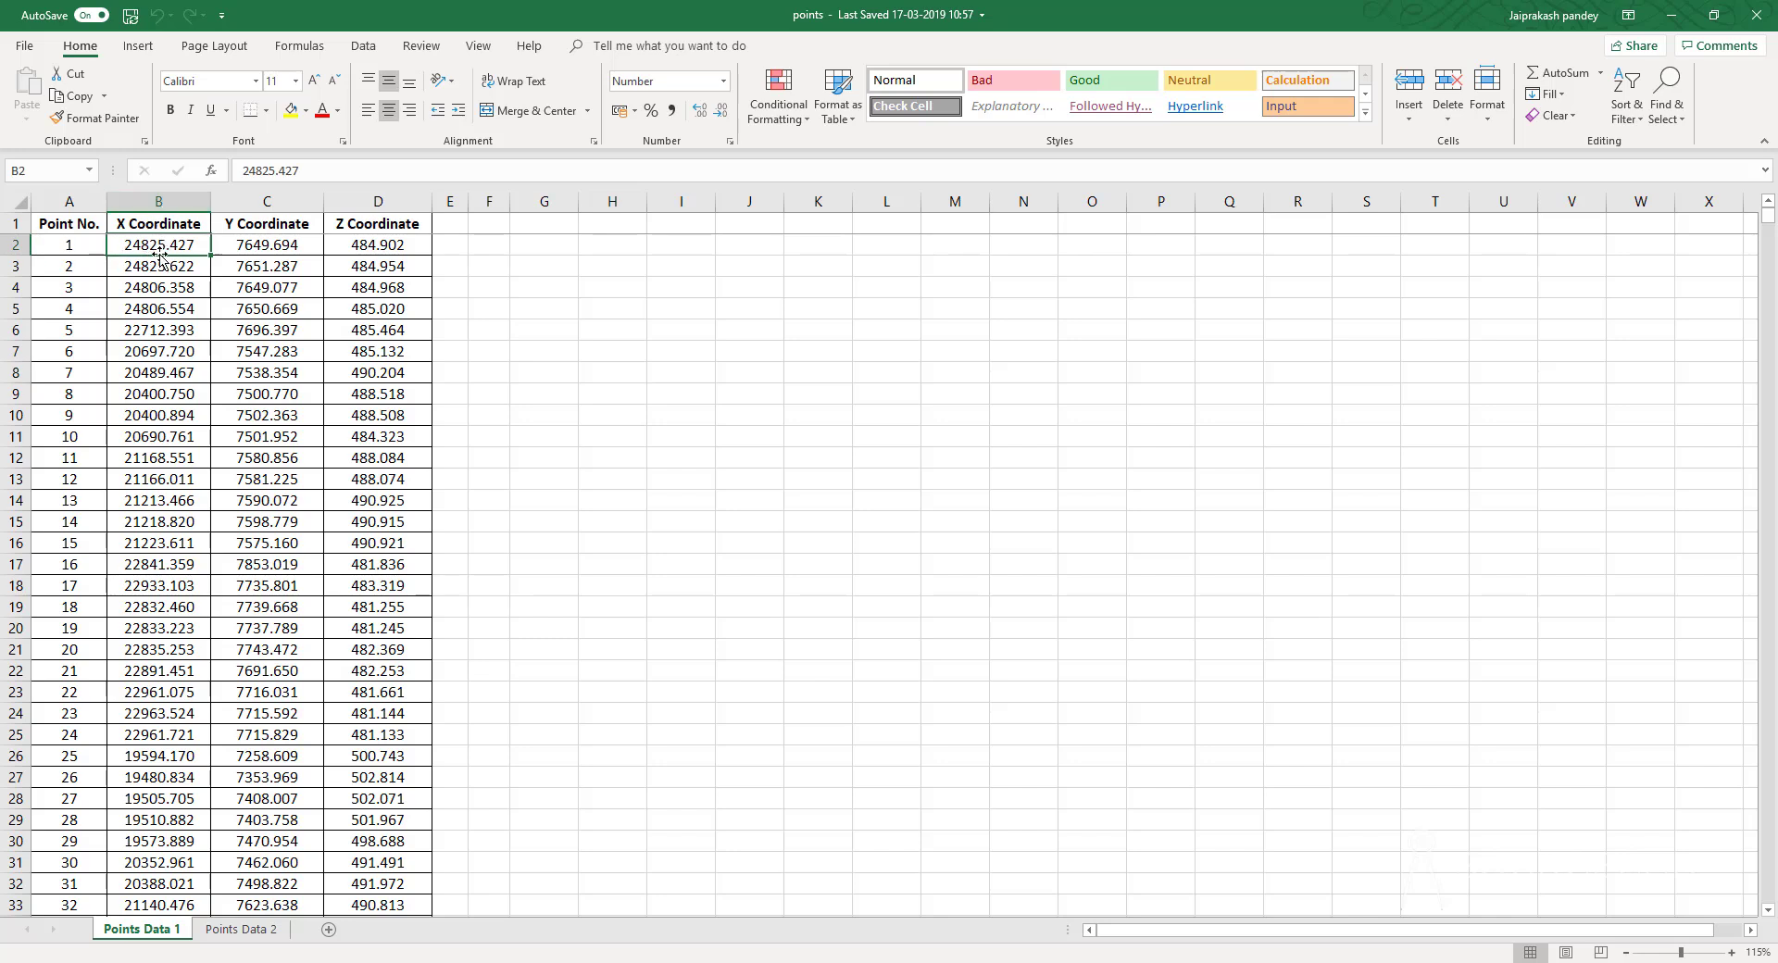
left_click_drag(1767, 215, 1776, 896)
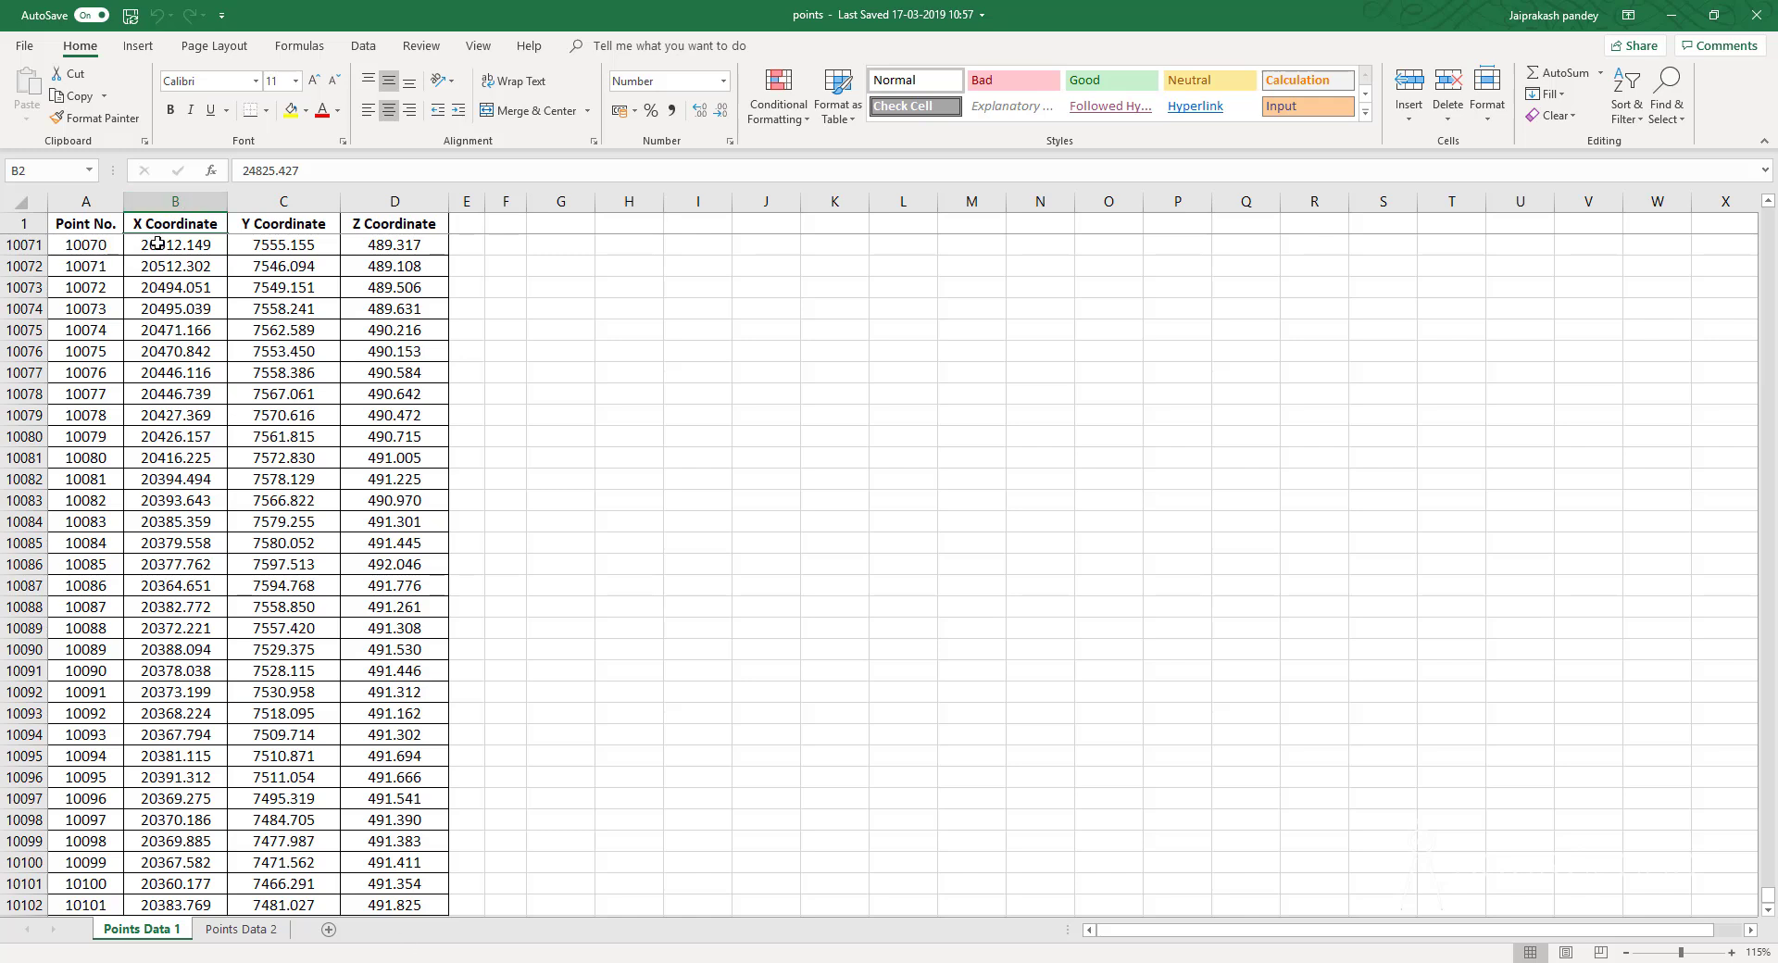
left_click_drag(154, 245, 395, 906)
left_click(364, 692)
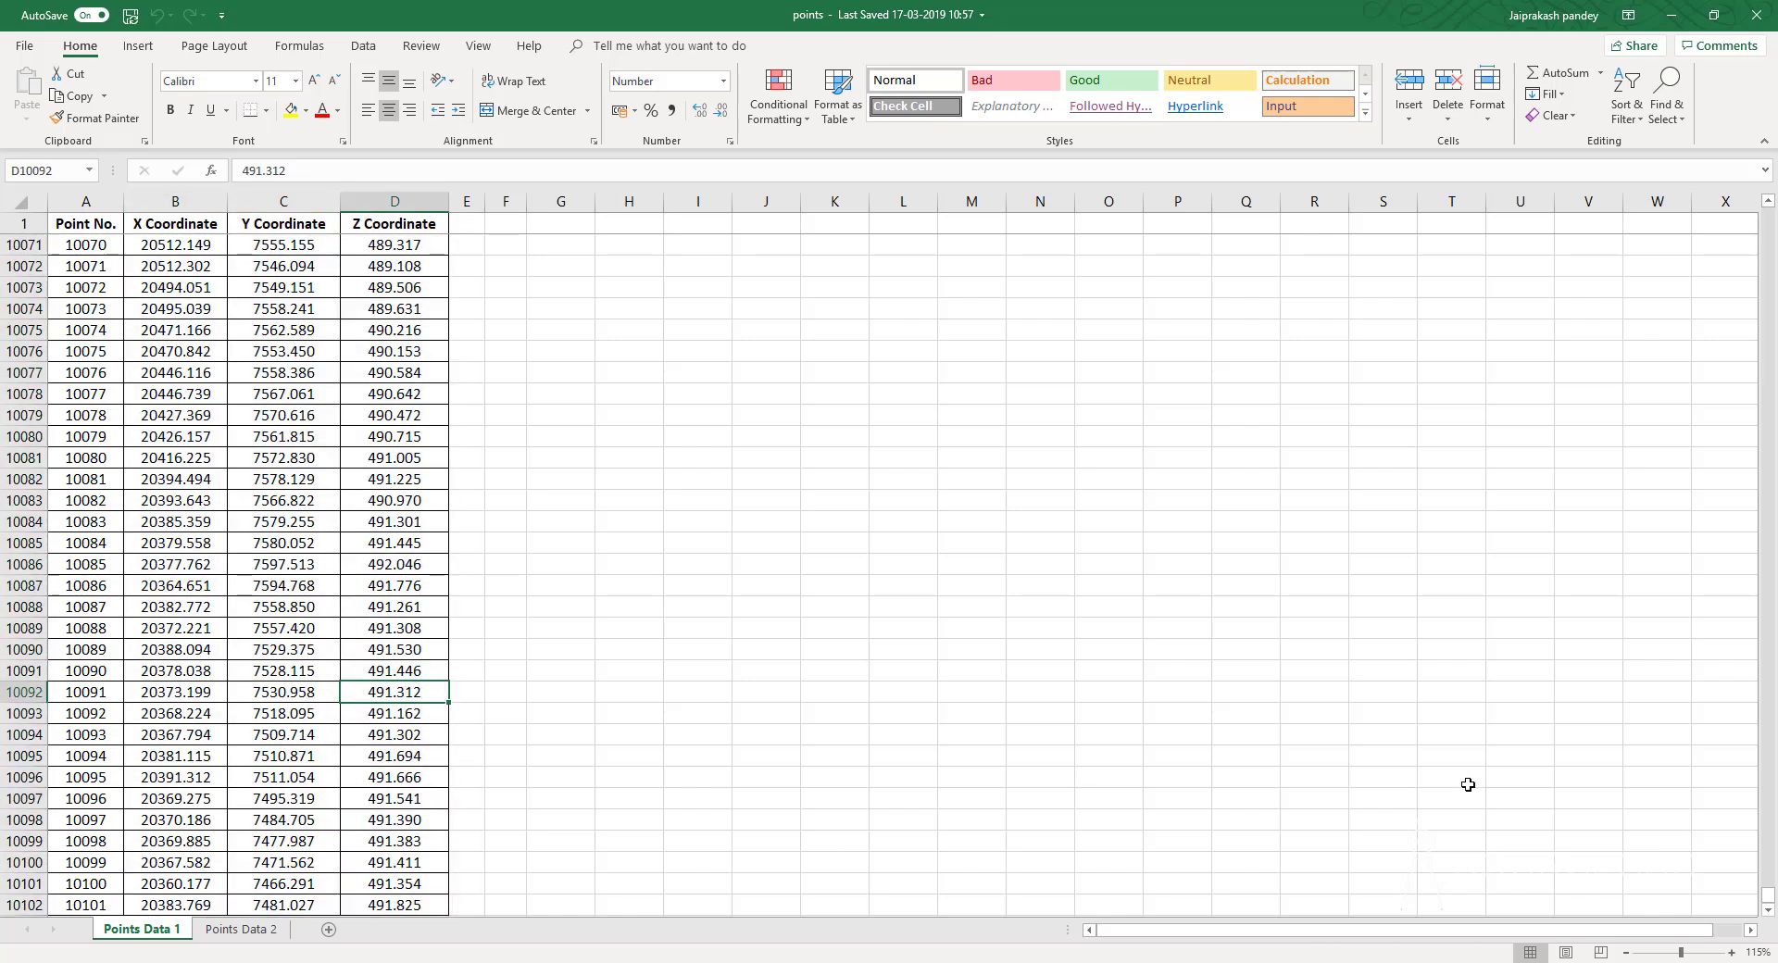
left_click_drag(1768, 895, 1774, 200)
Select range B2:D10102 through the Name Box and copy it
left_click(166, 248)
left_click(47, 169)
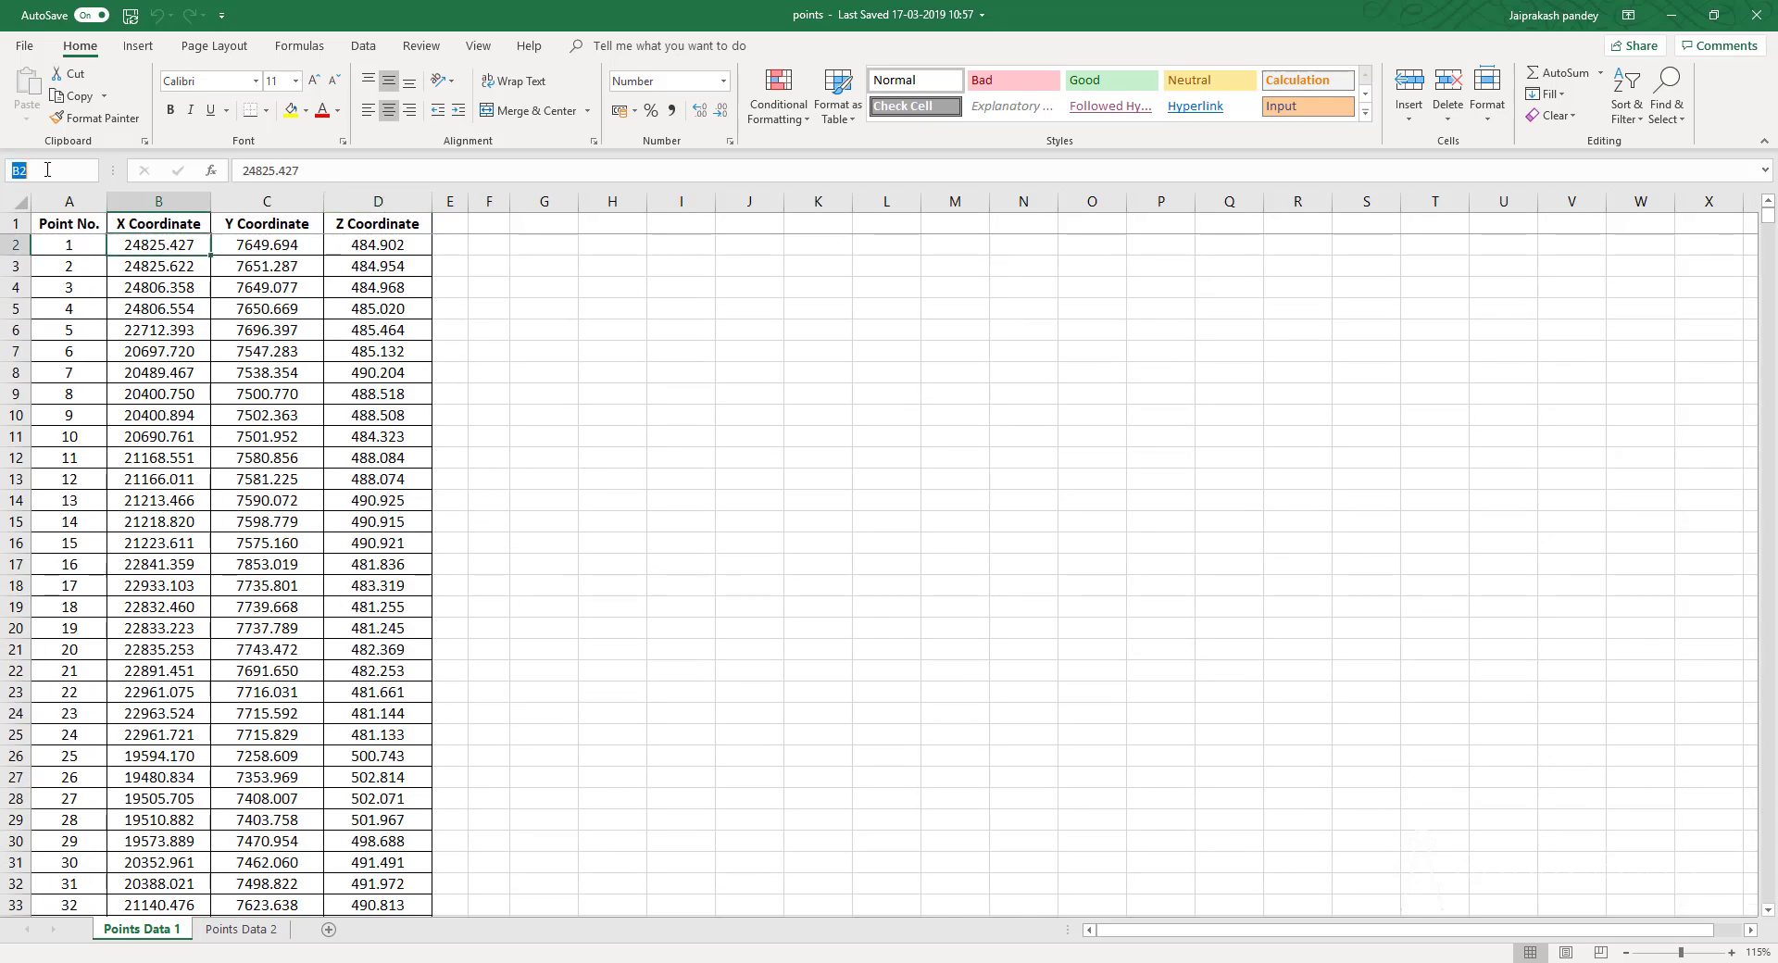
left_click(33, 171)
type(":B10102")
key("Return")
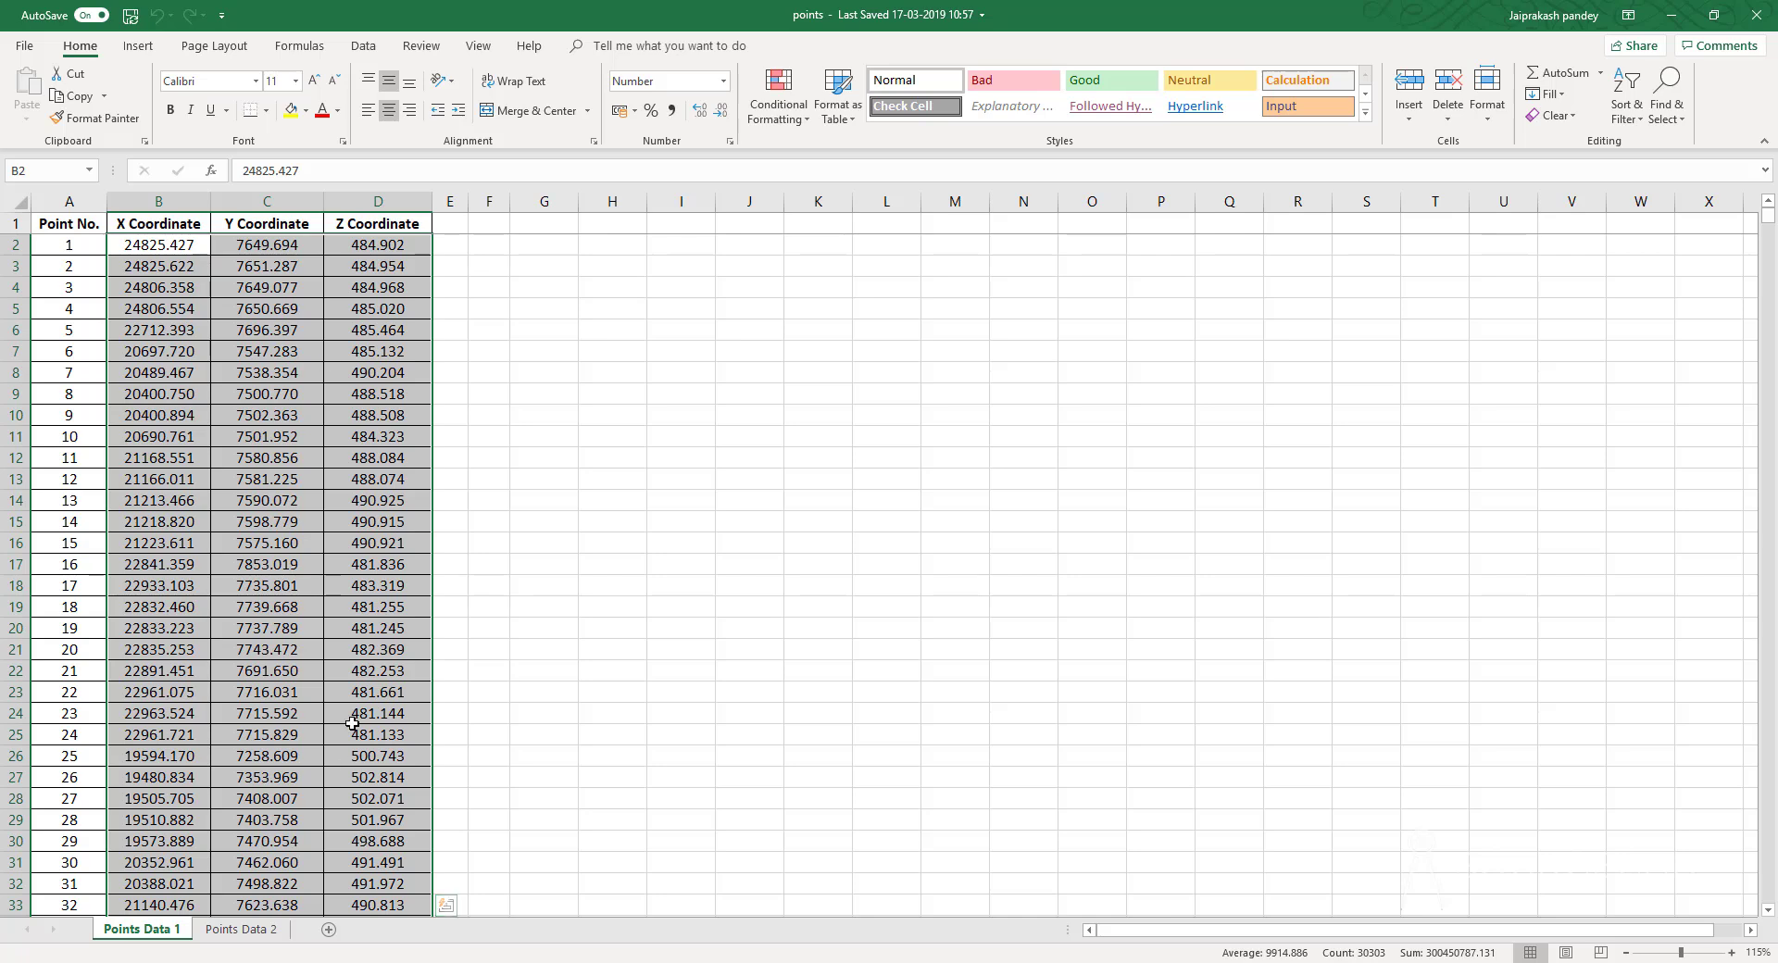
key("ctrl+c")
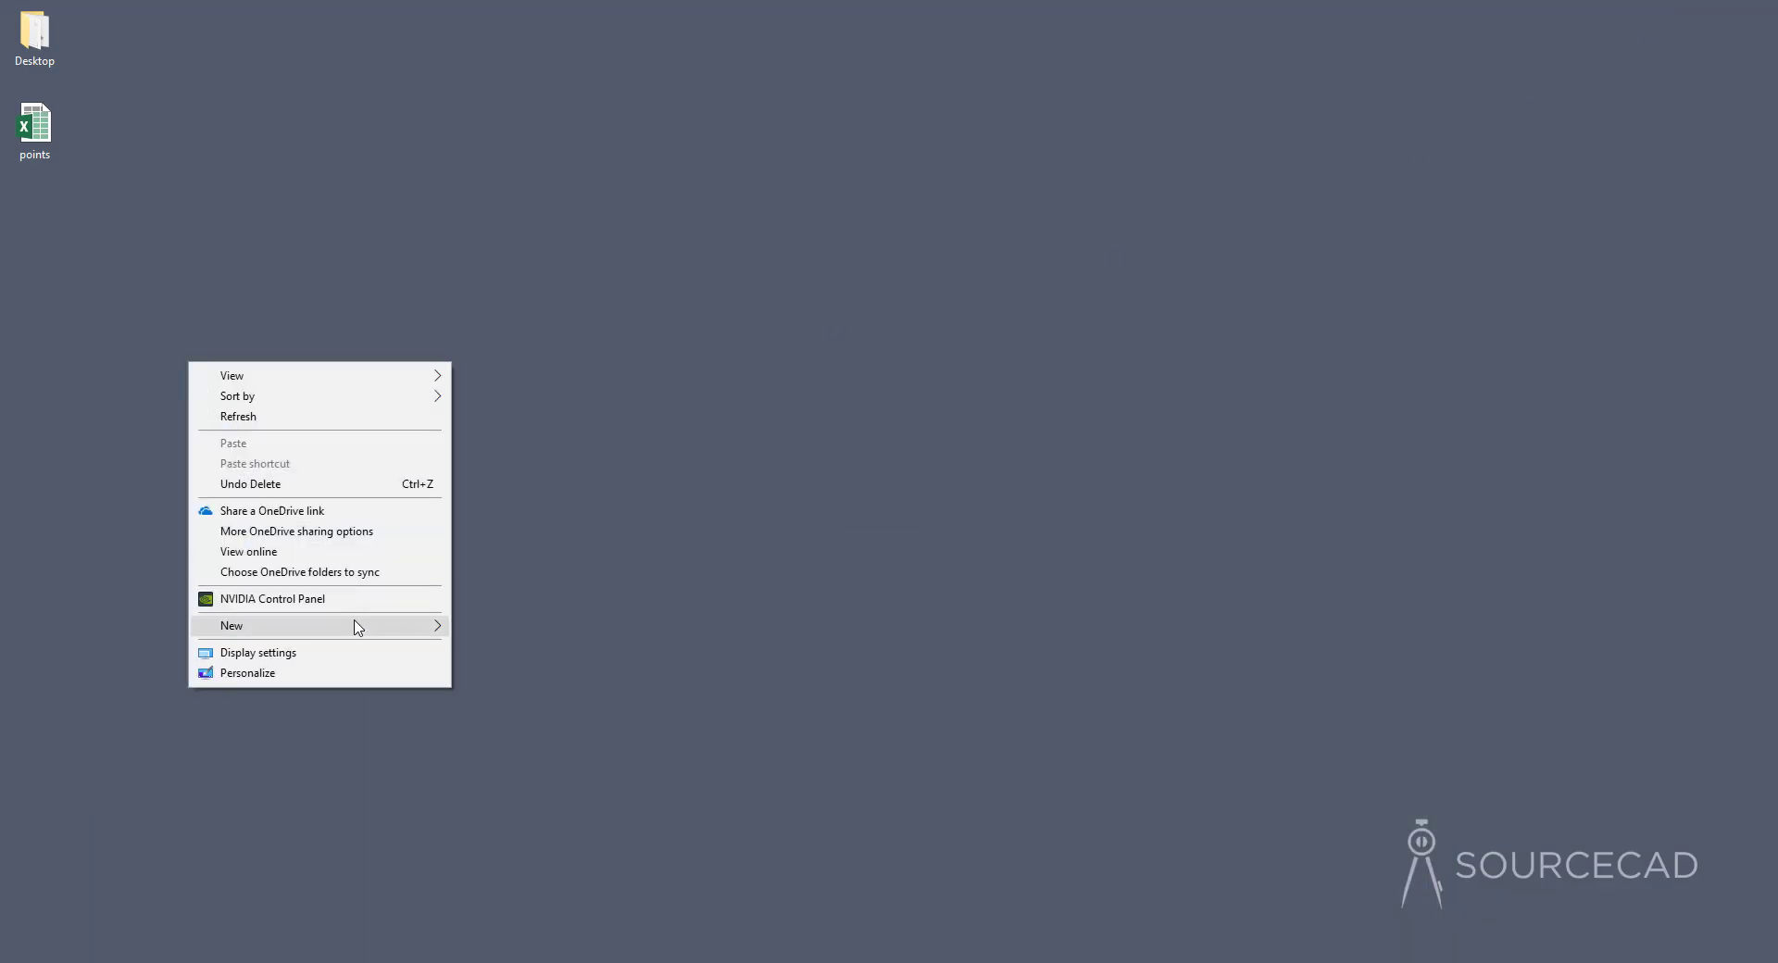
Create a new desktop text document and paste the copied coordinates into it
mouse_move(355, 624)
left_click(515, 817)
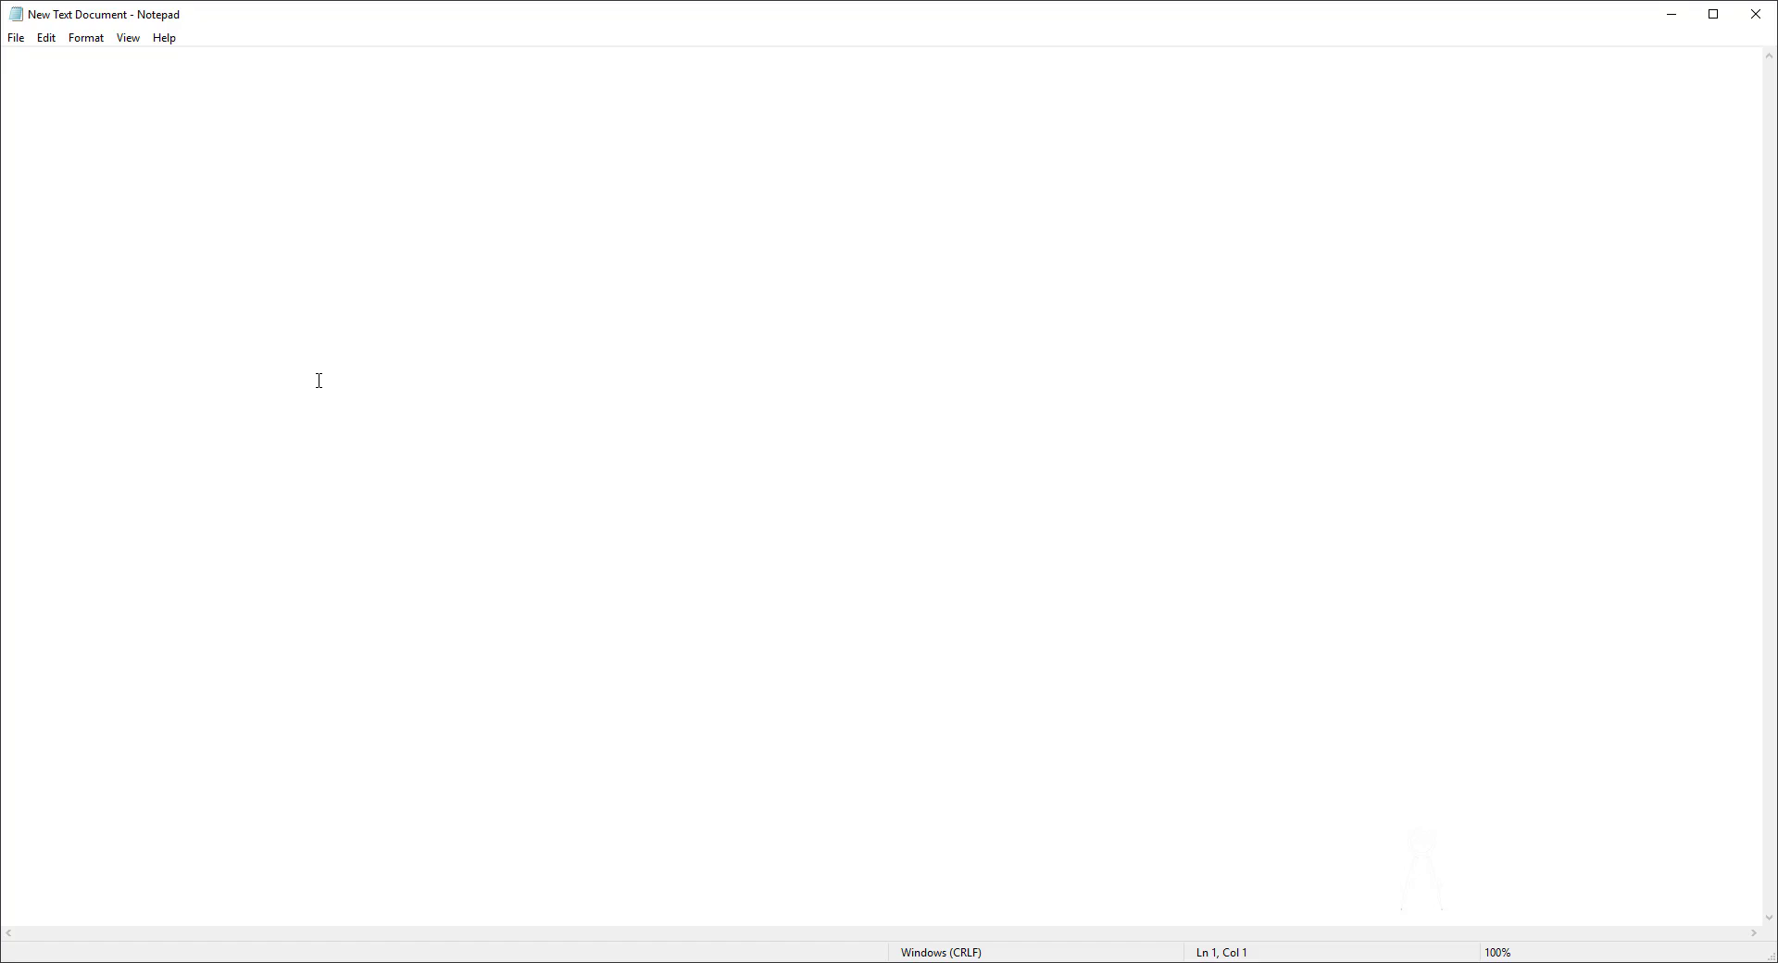
key("ctrl+v")
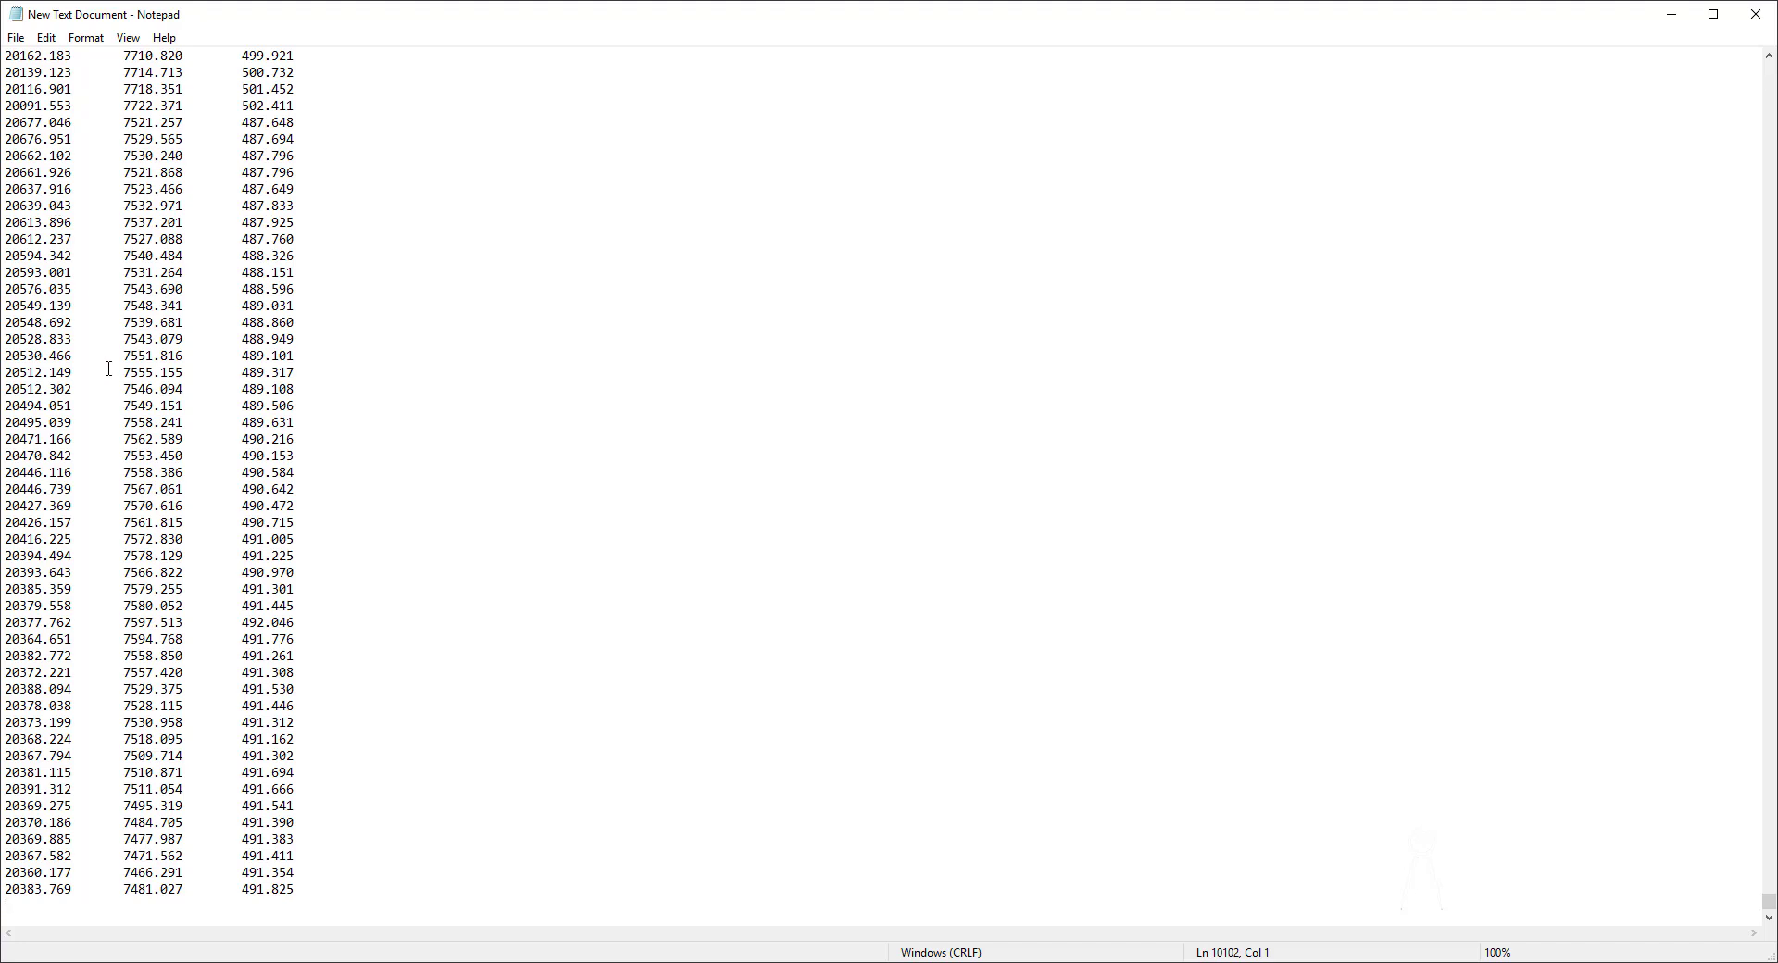
Select the tab gap between the first two coordinate columns on the 20612.237 line
left_click(67, 238)
left_click(73, 237)
left_click_drag(73, 237, 113, 241)
left_click(104, 173)
Open Replace with the tab prefilled, cancel it, and reselect the tab after 20677.046
left_click(47, 38)
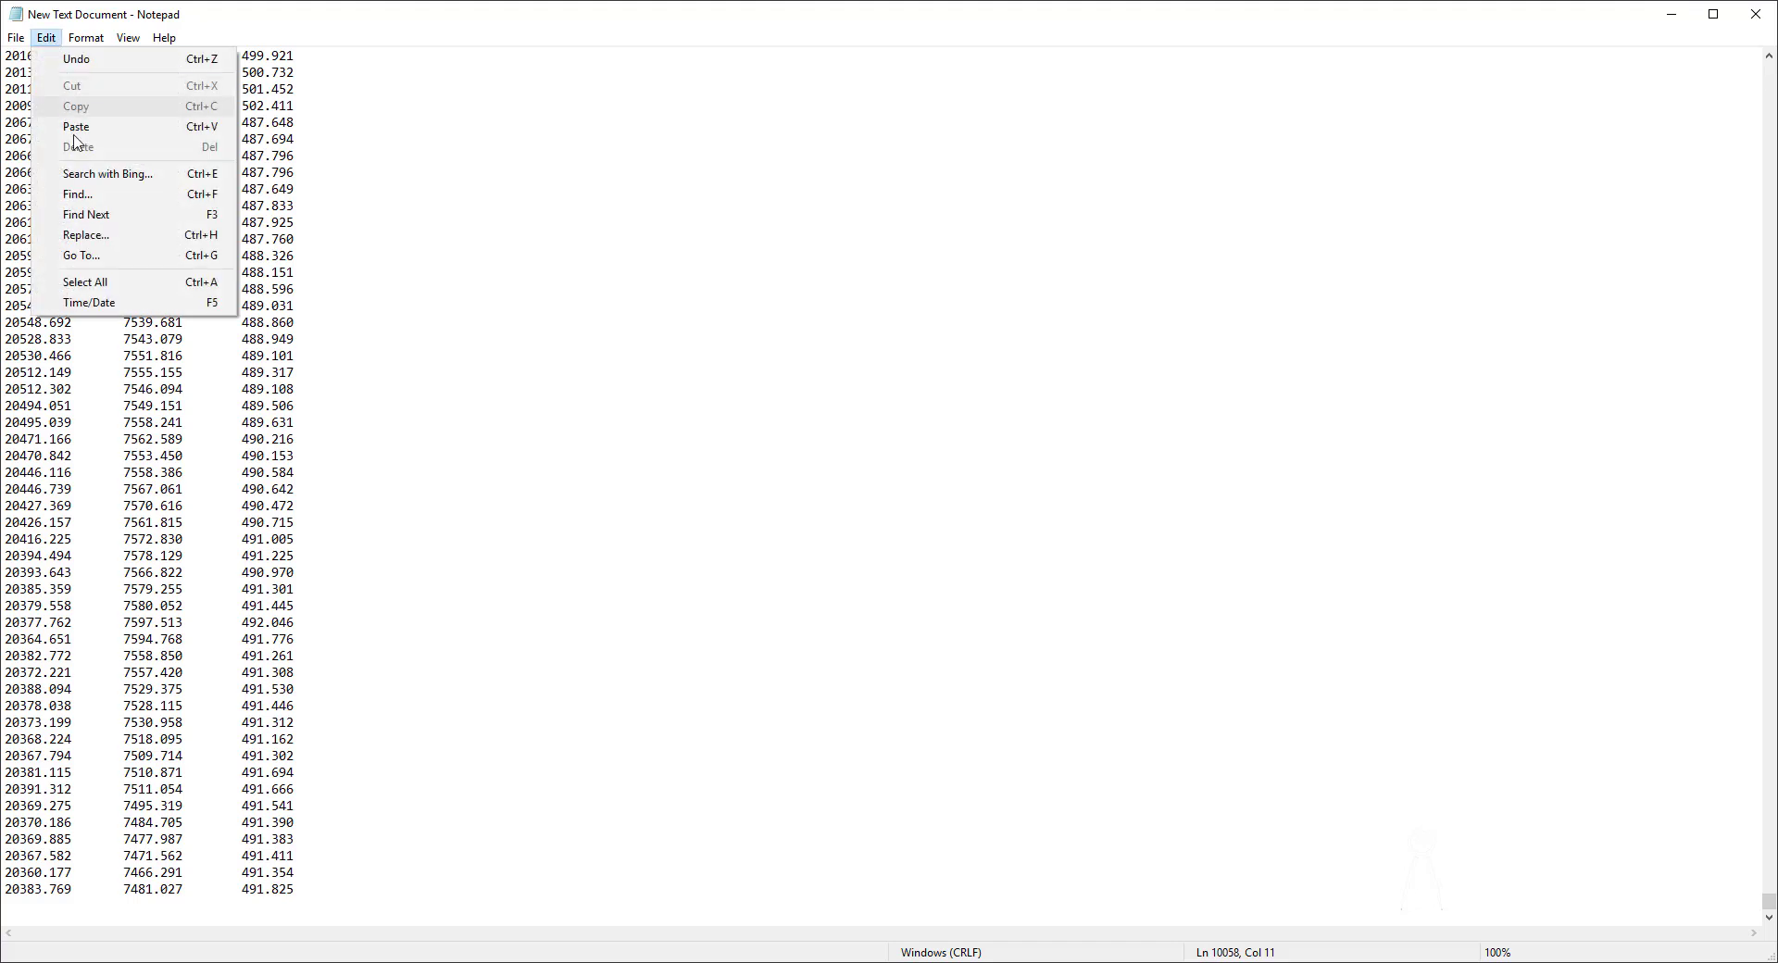
left_click(92, 238)
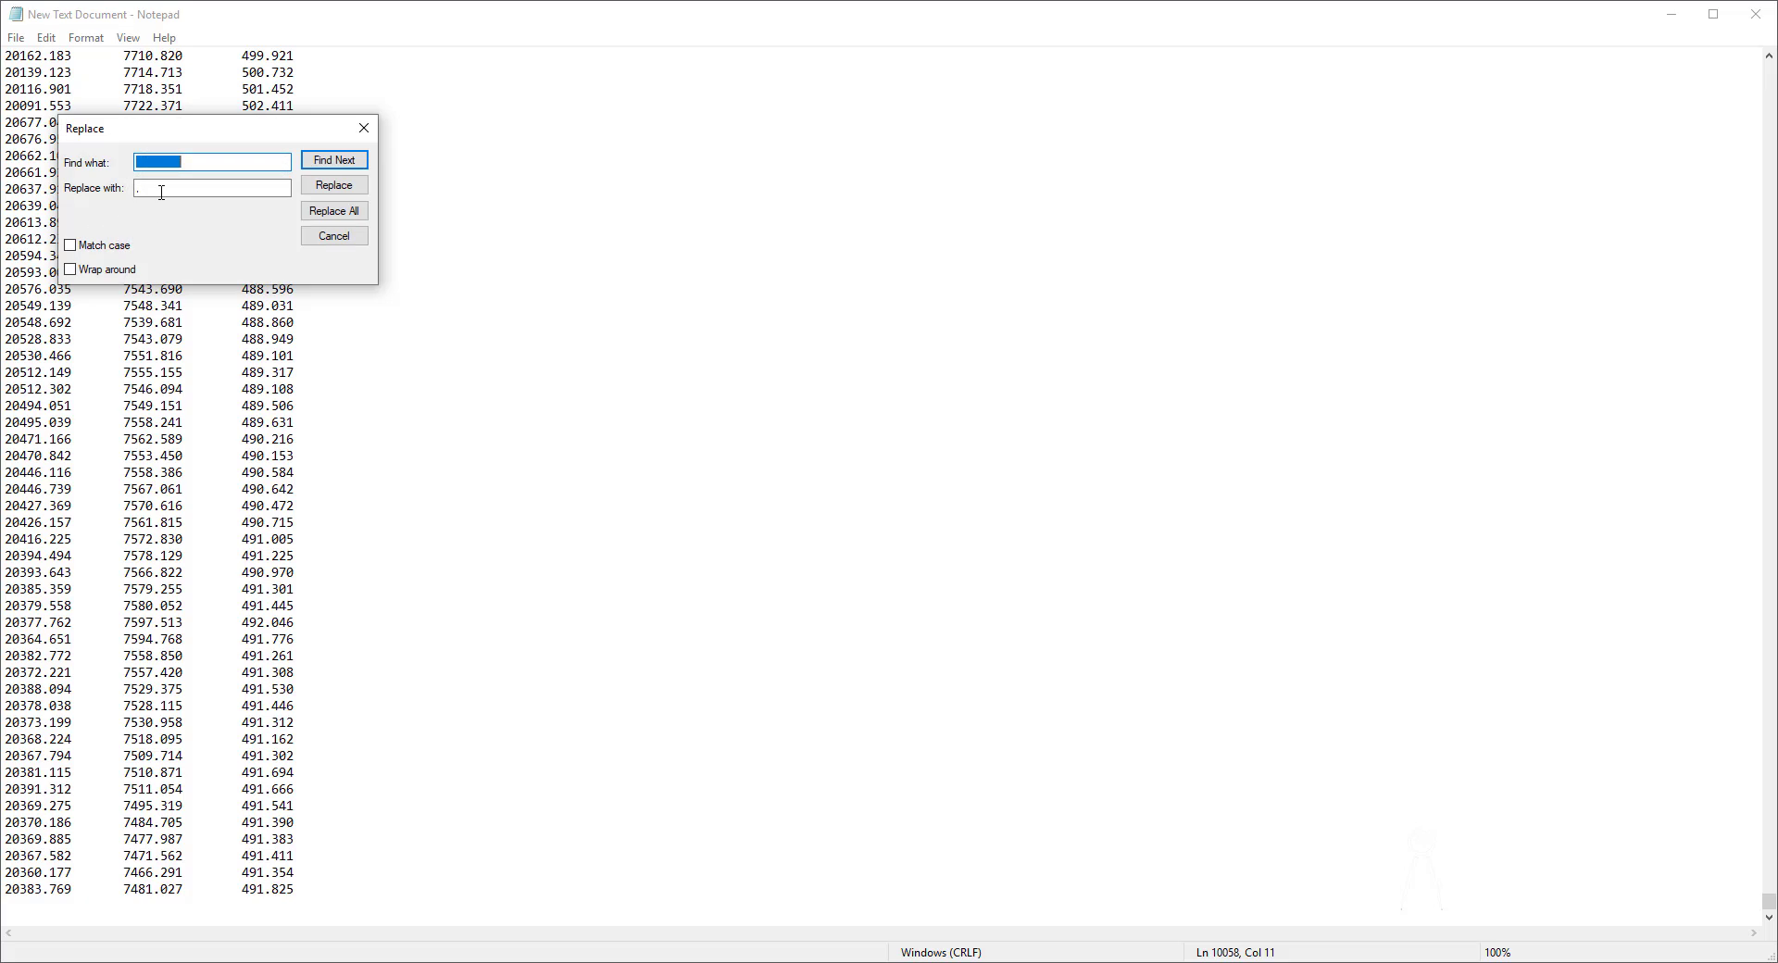
left_click(334, 236)
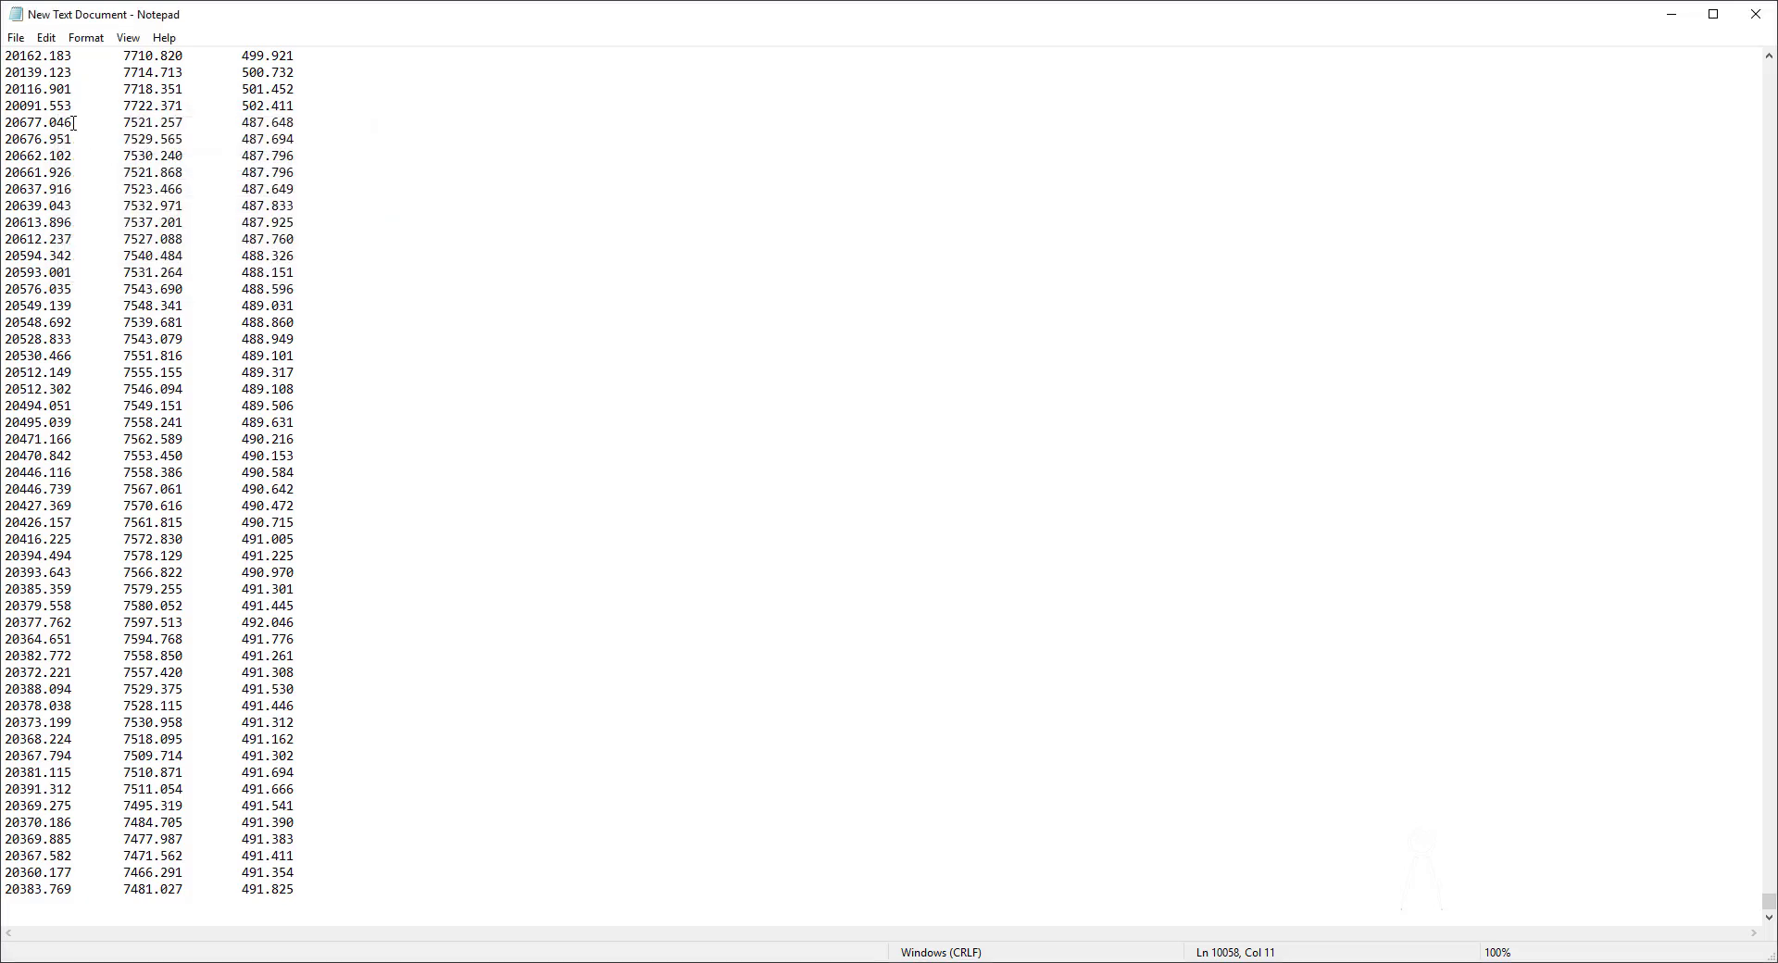
left_click_drag(71, 123, 117, 125)
Replace All tabs with a comma in the Replace dialog, then close it
left_click(47, 37)
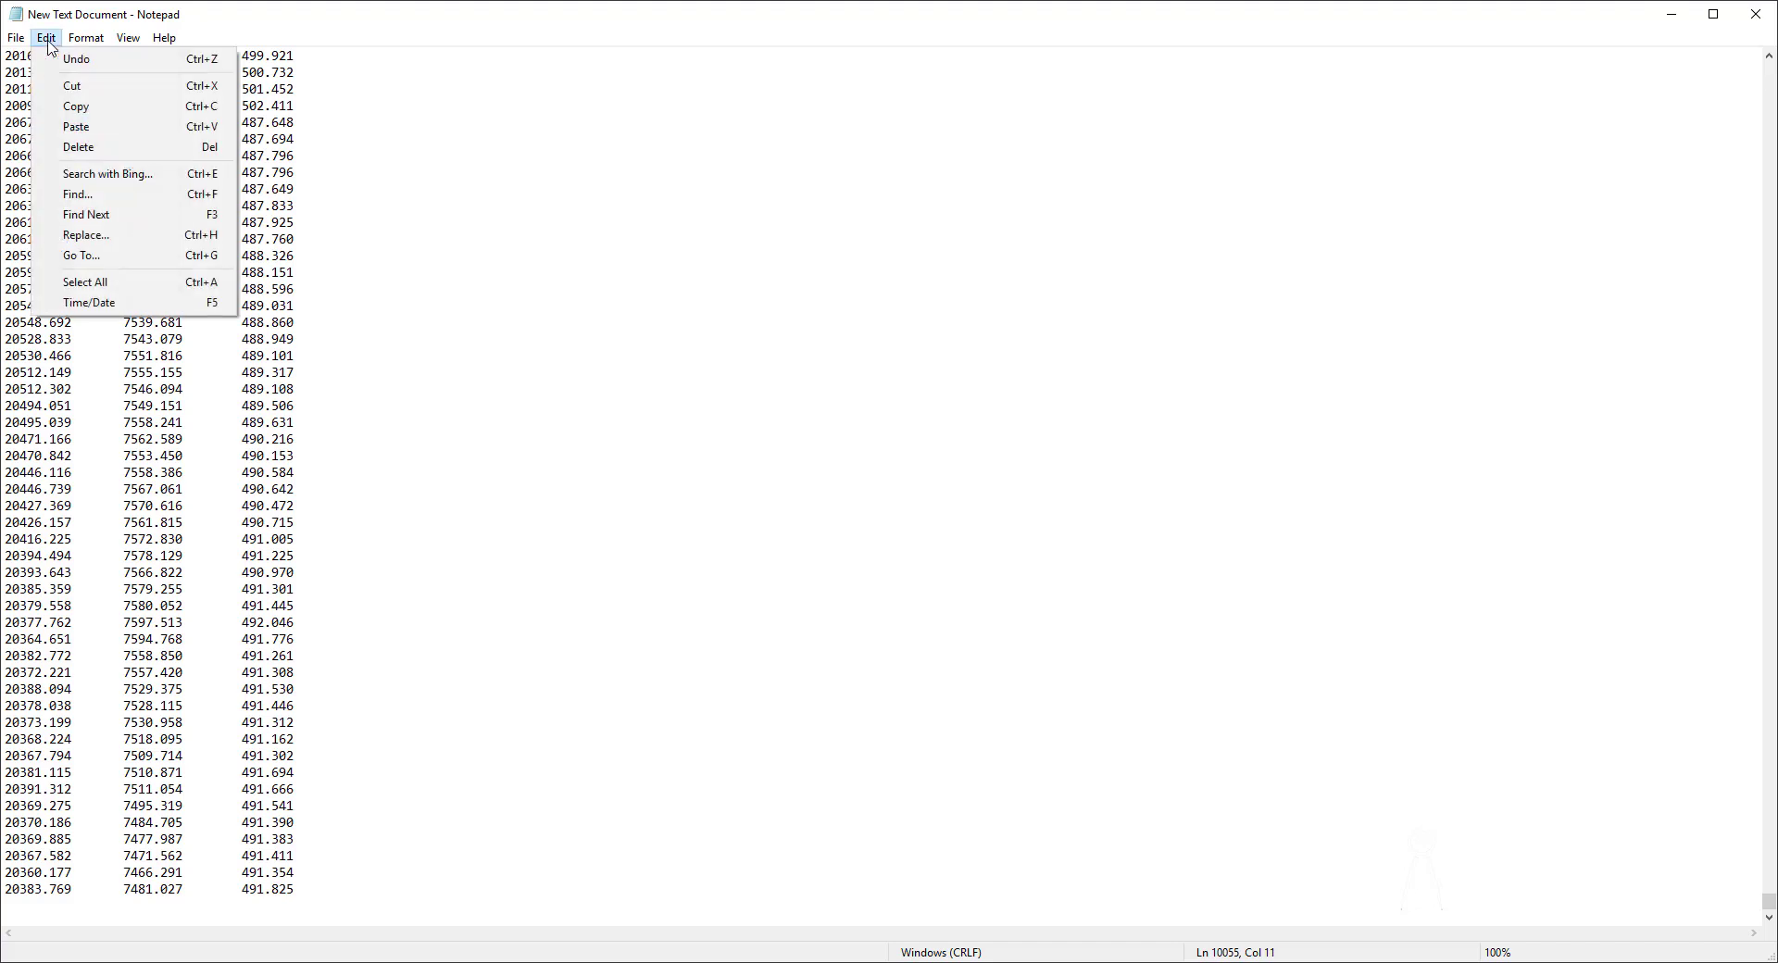
left_click(86, 235)
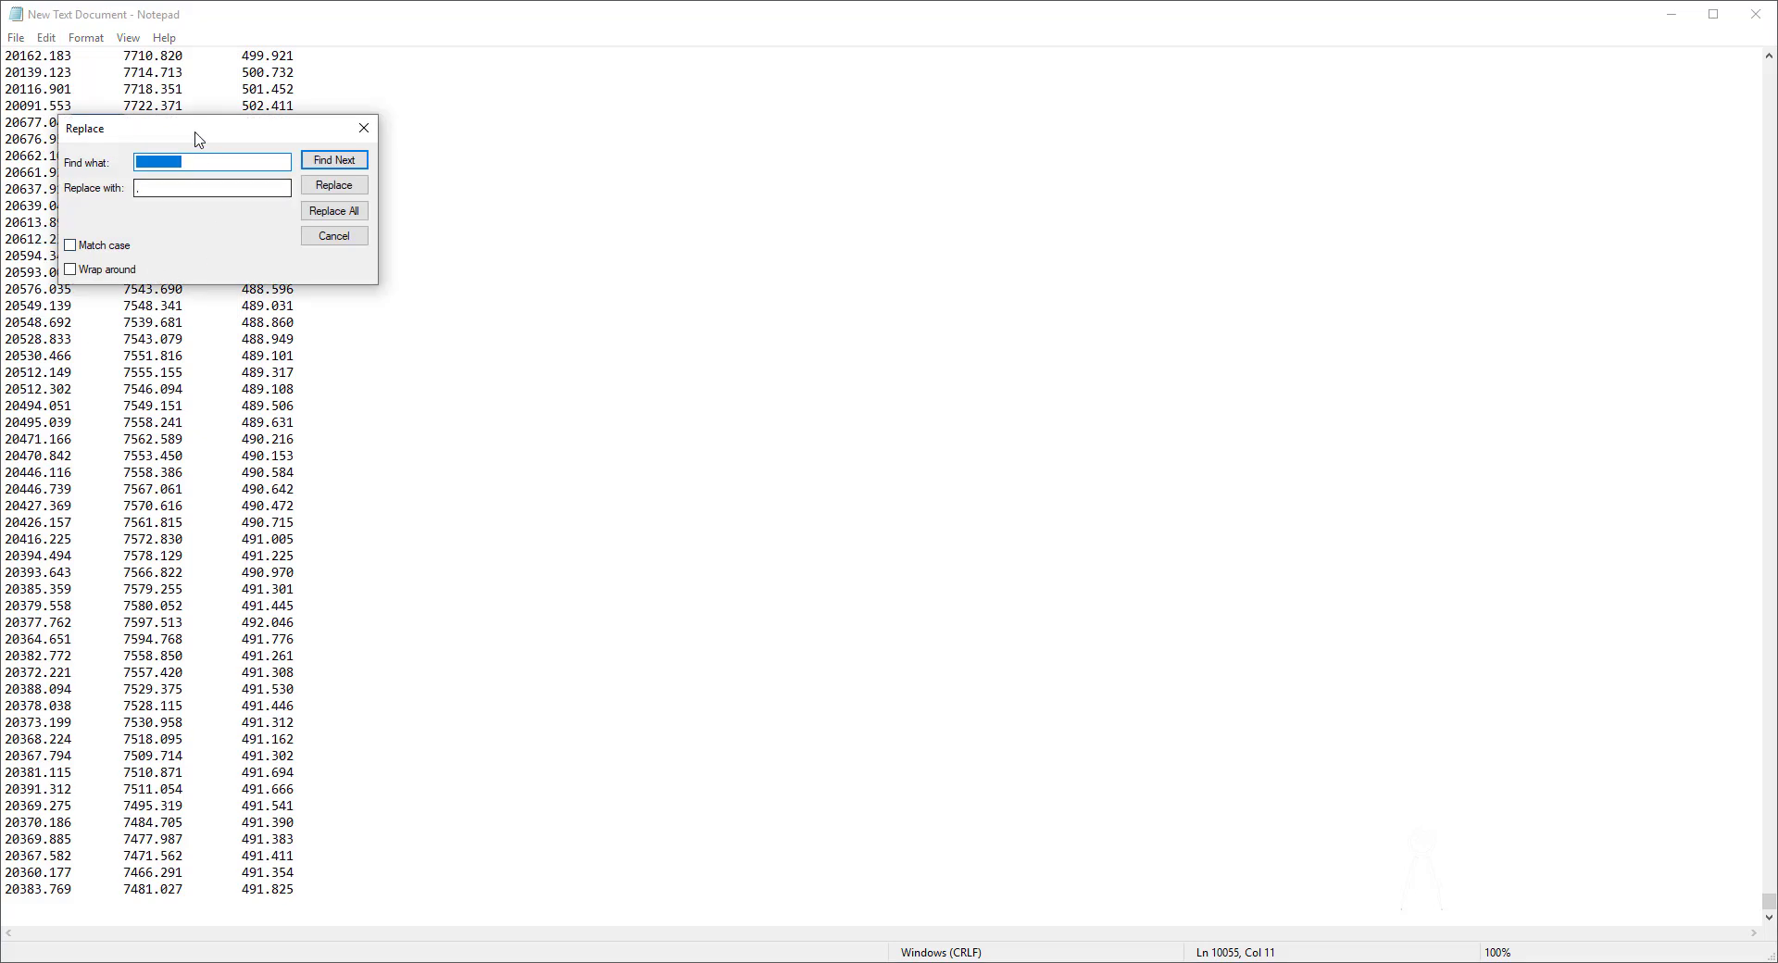
left_click_drag(199, 131, 405, 160)
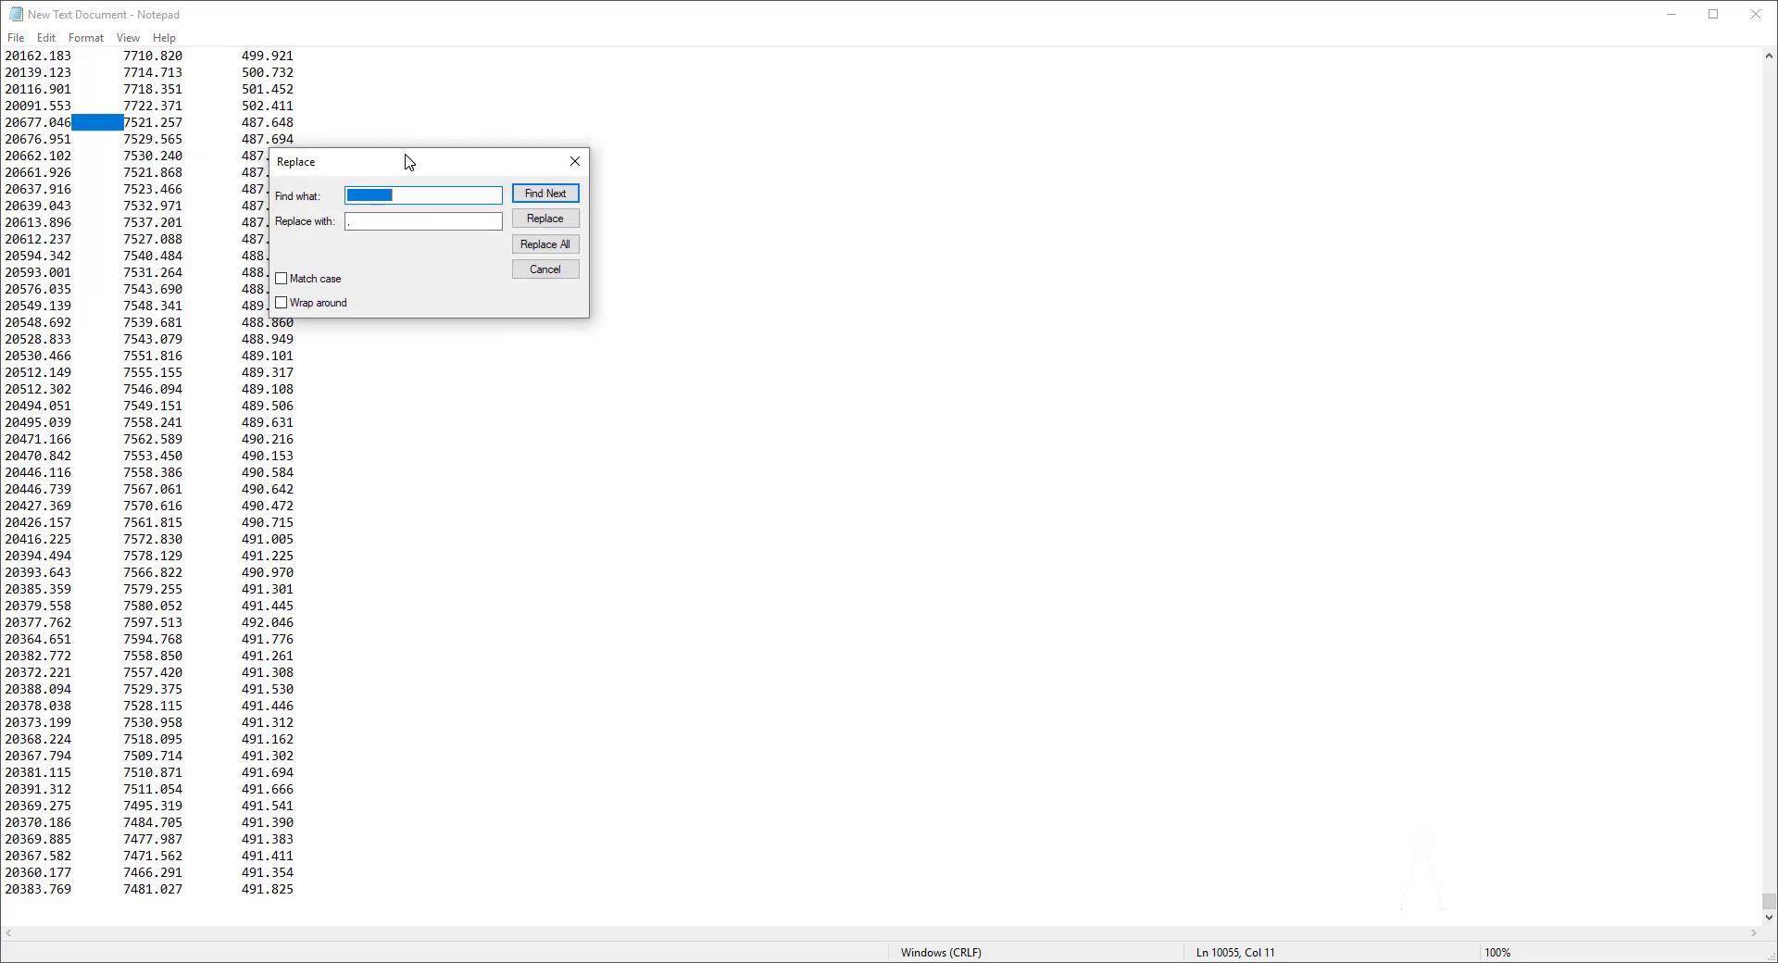
left_click(350, 222)
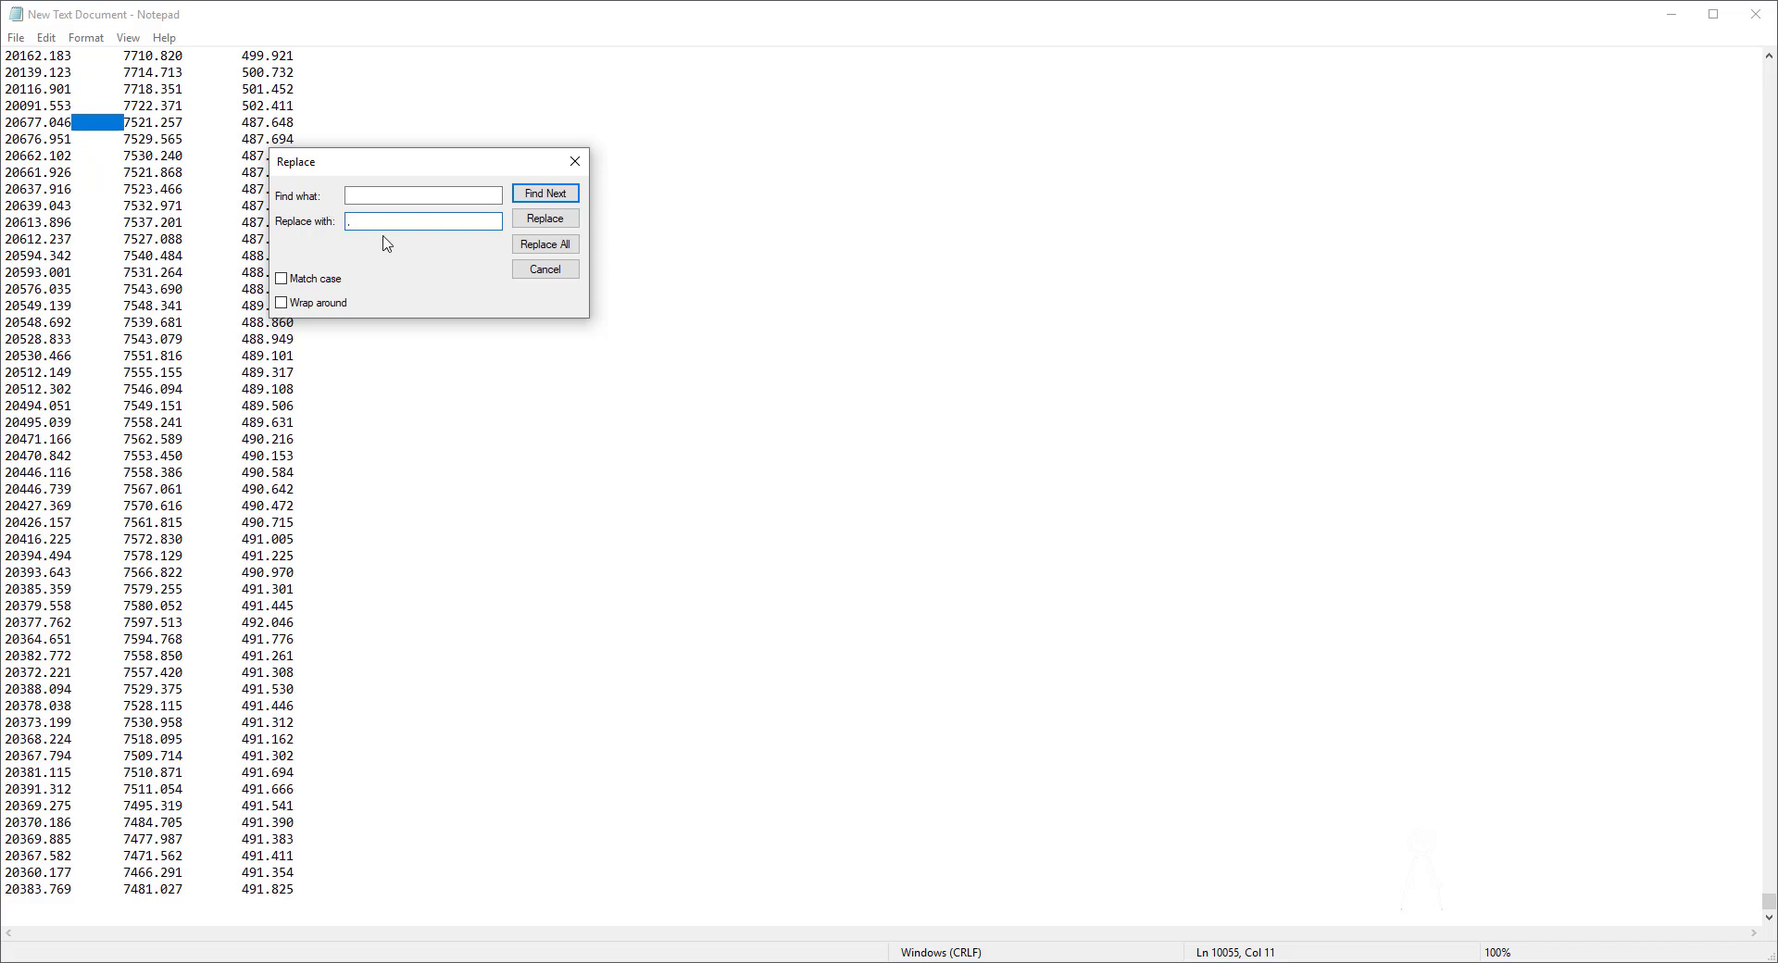
left_click(556, 247)
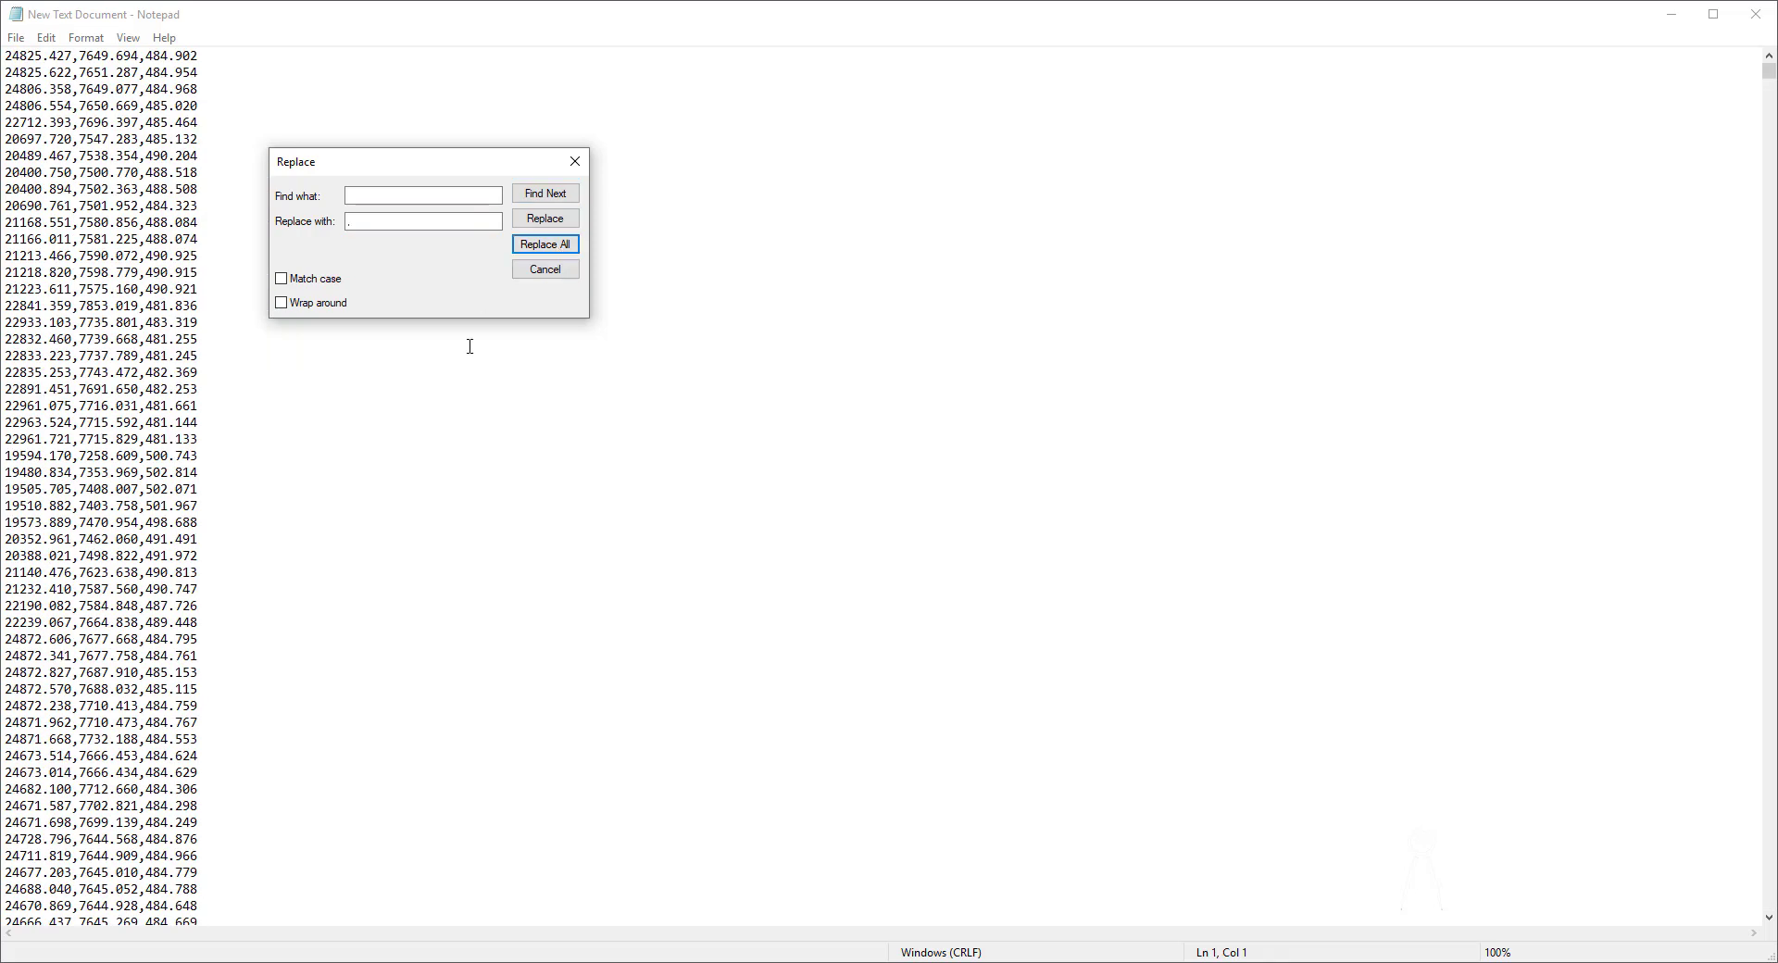
left_click(533, 274)
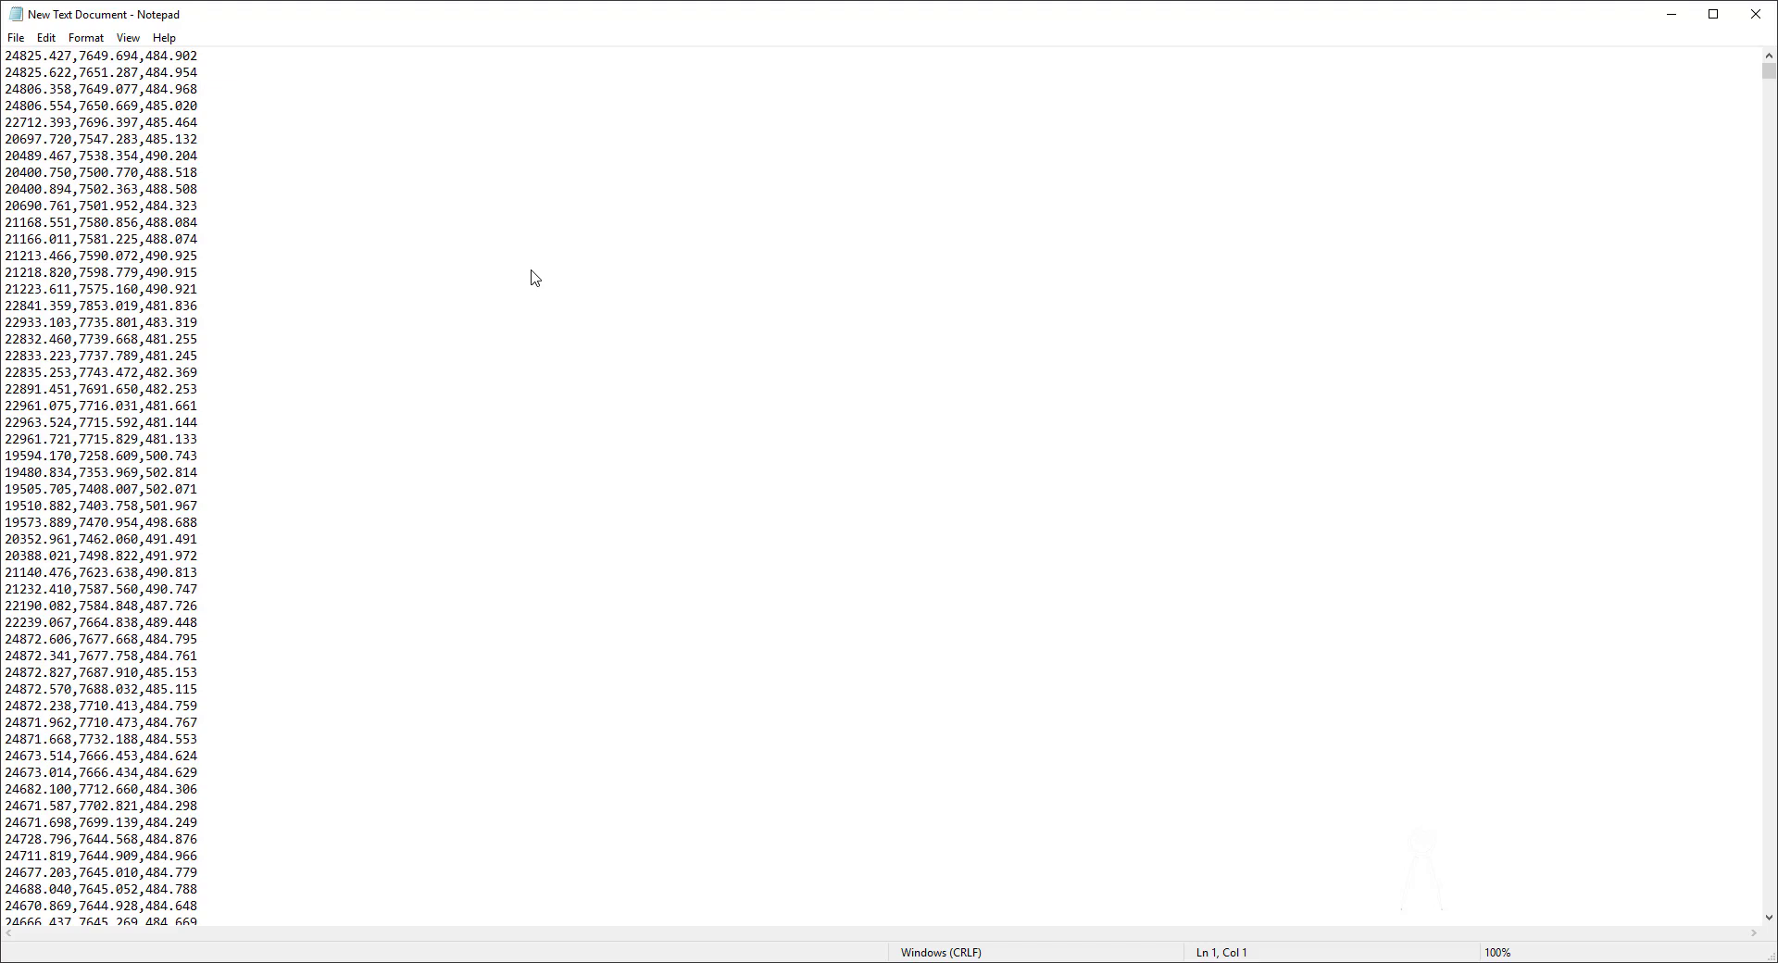
Insert an empty top line and enter _MULTIPLE _POINT on it
key("Return")
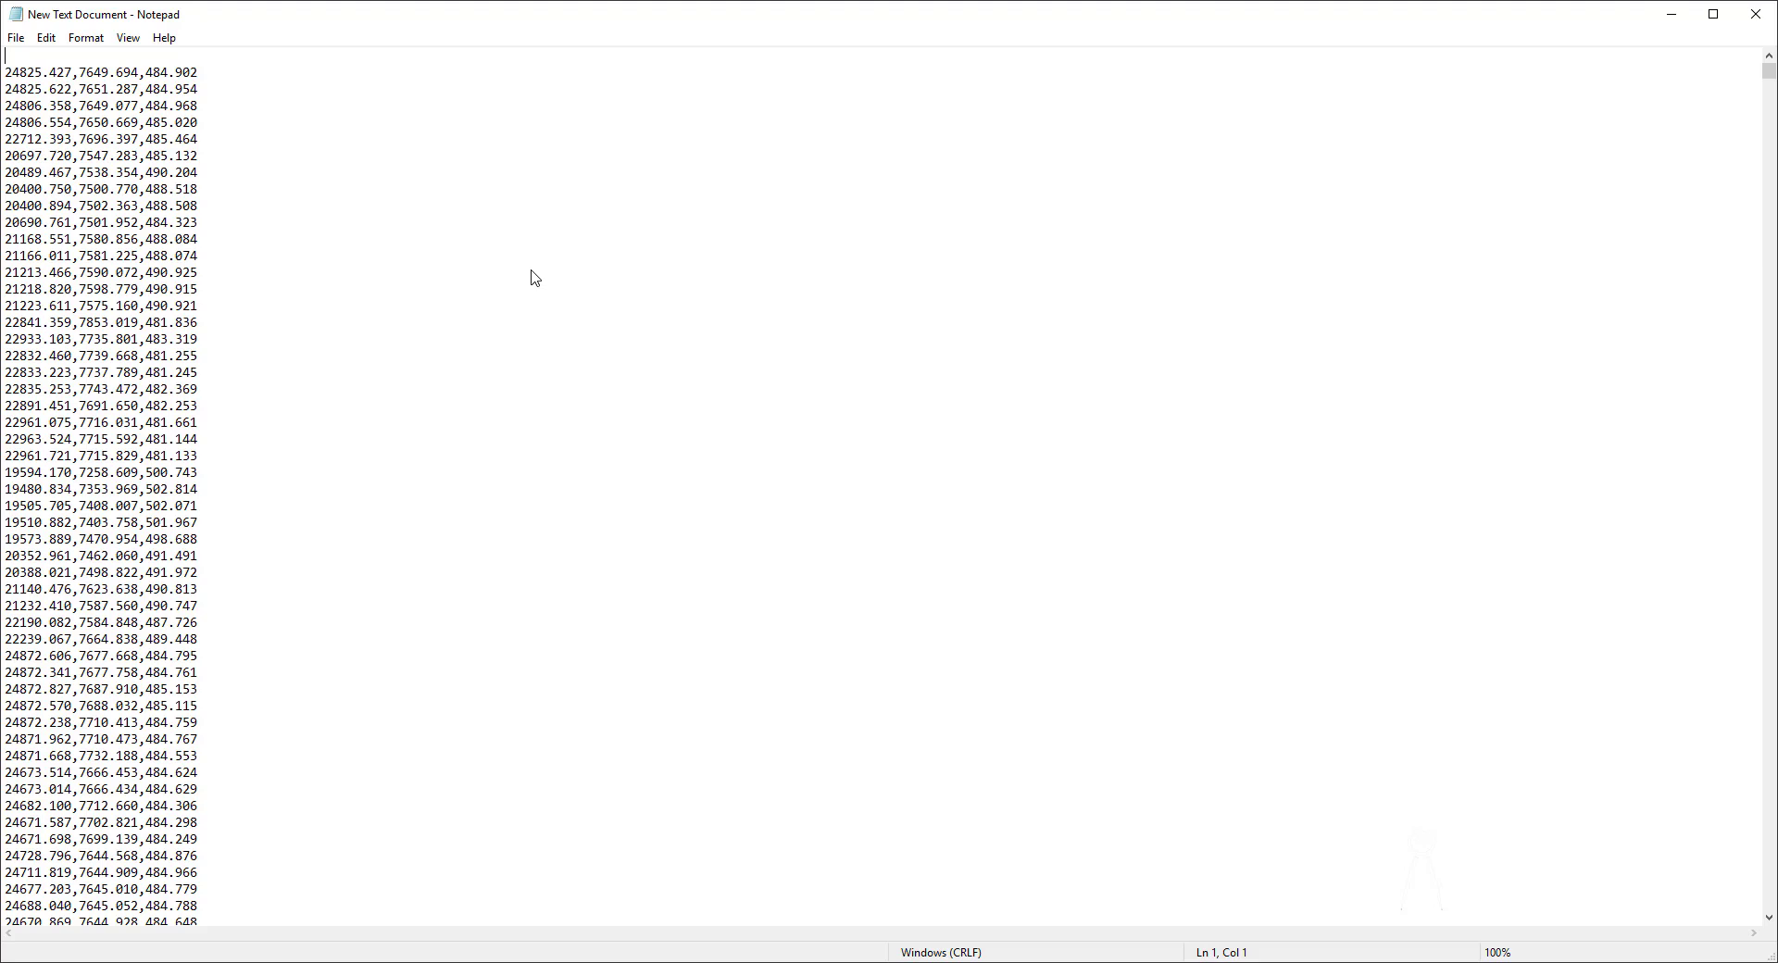
type("_")
type("MULTIPLE")
type("_POINT")
Highlight MULTIPLE, _POINT and the coordinate lines to explain the script format
left_click_drag(5, 57, 74, 56)
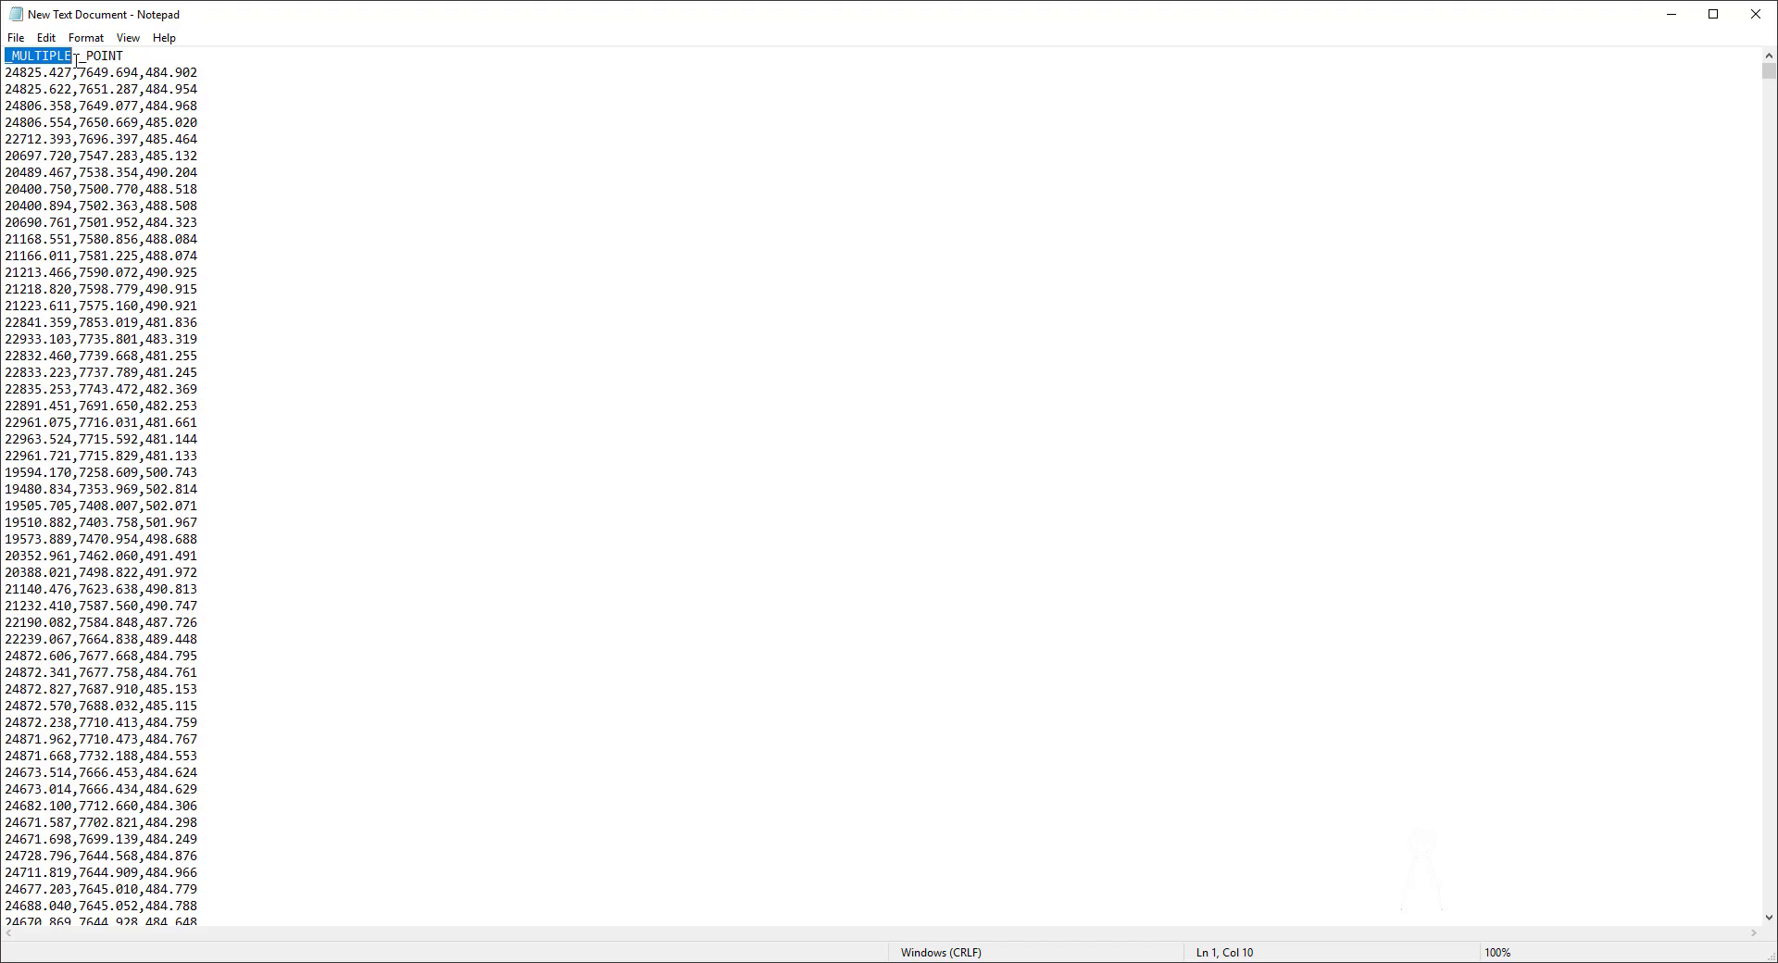
left_click(80, 56)
left_click_drag(81, 56, 131, 57)
left_click_drag(4, 72, 171, 774)
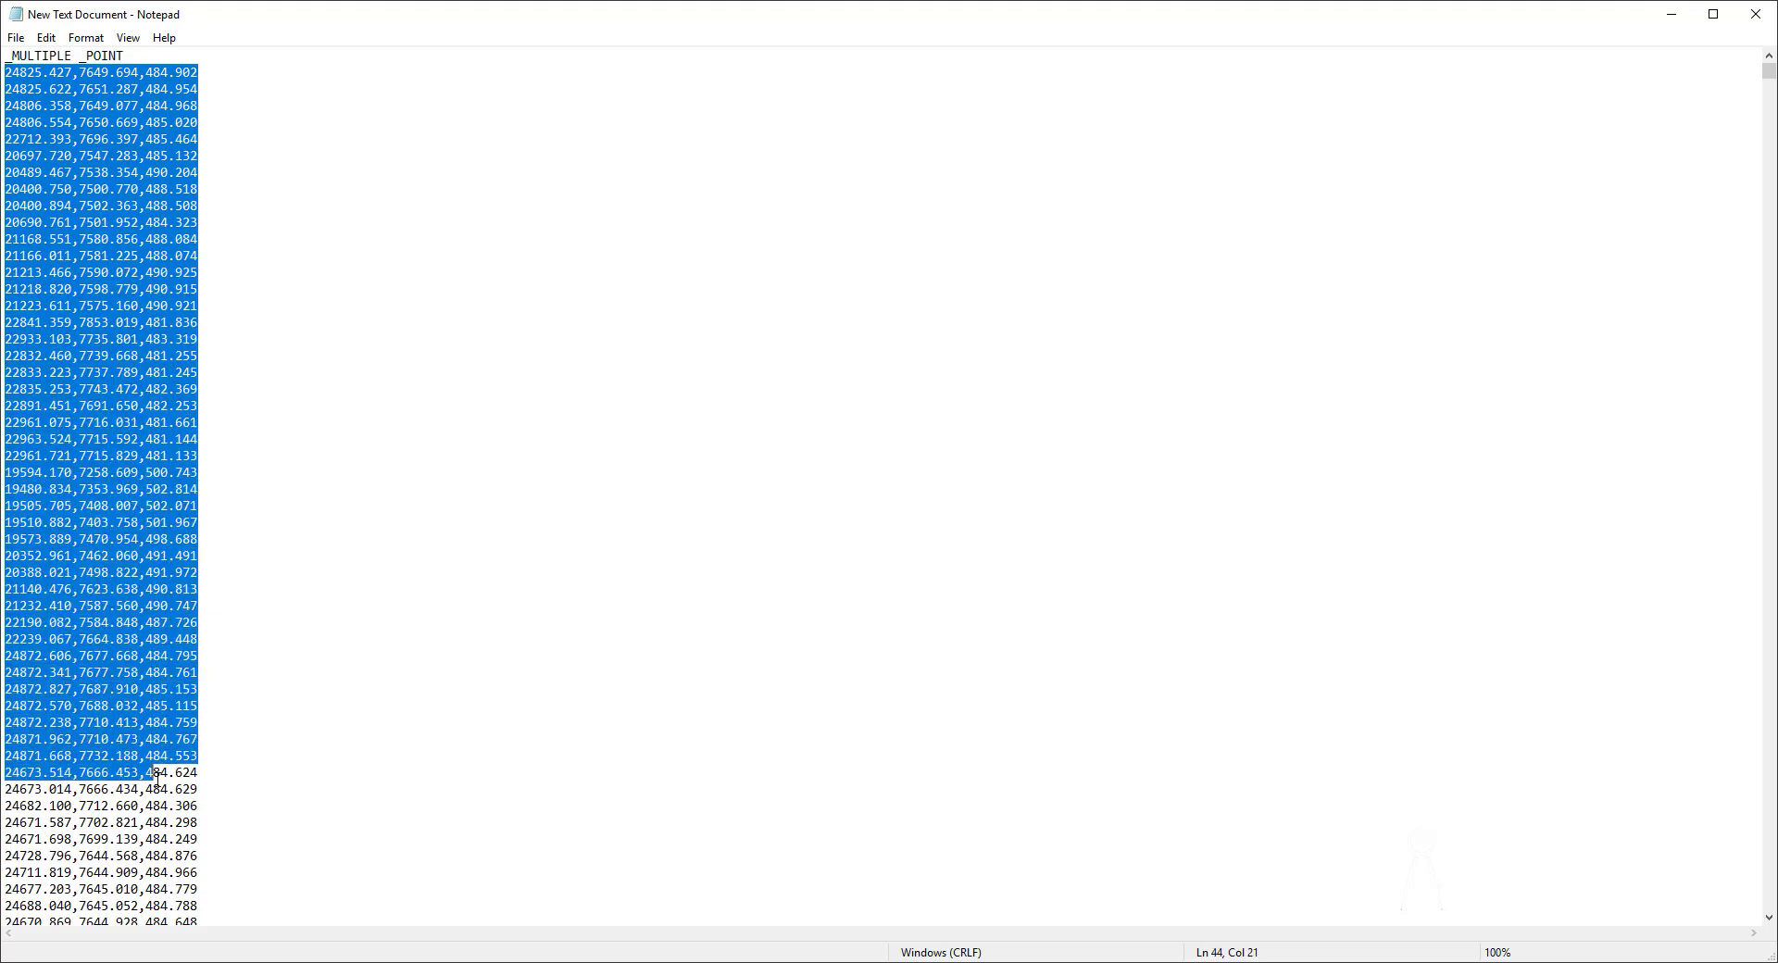
left_click(342, 507)
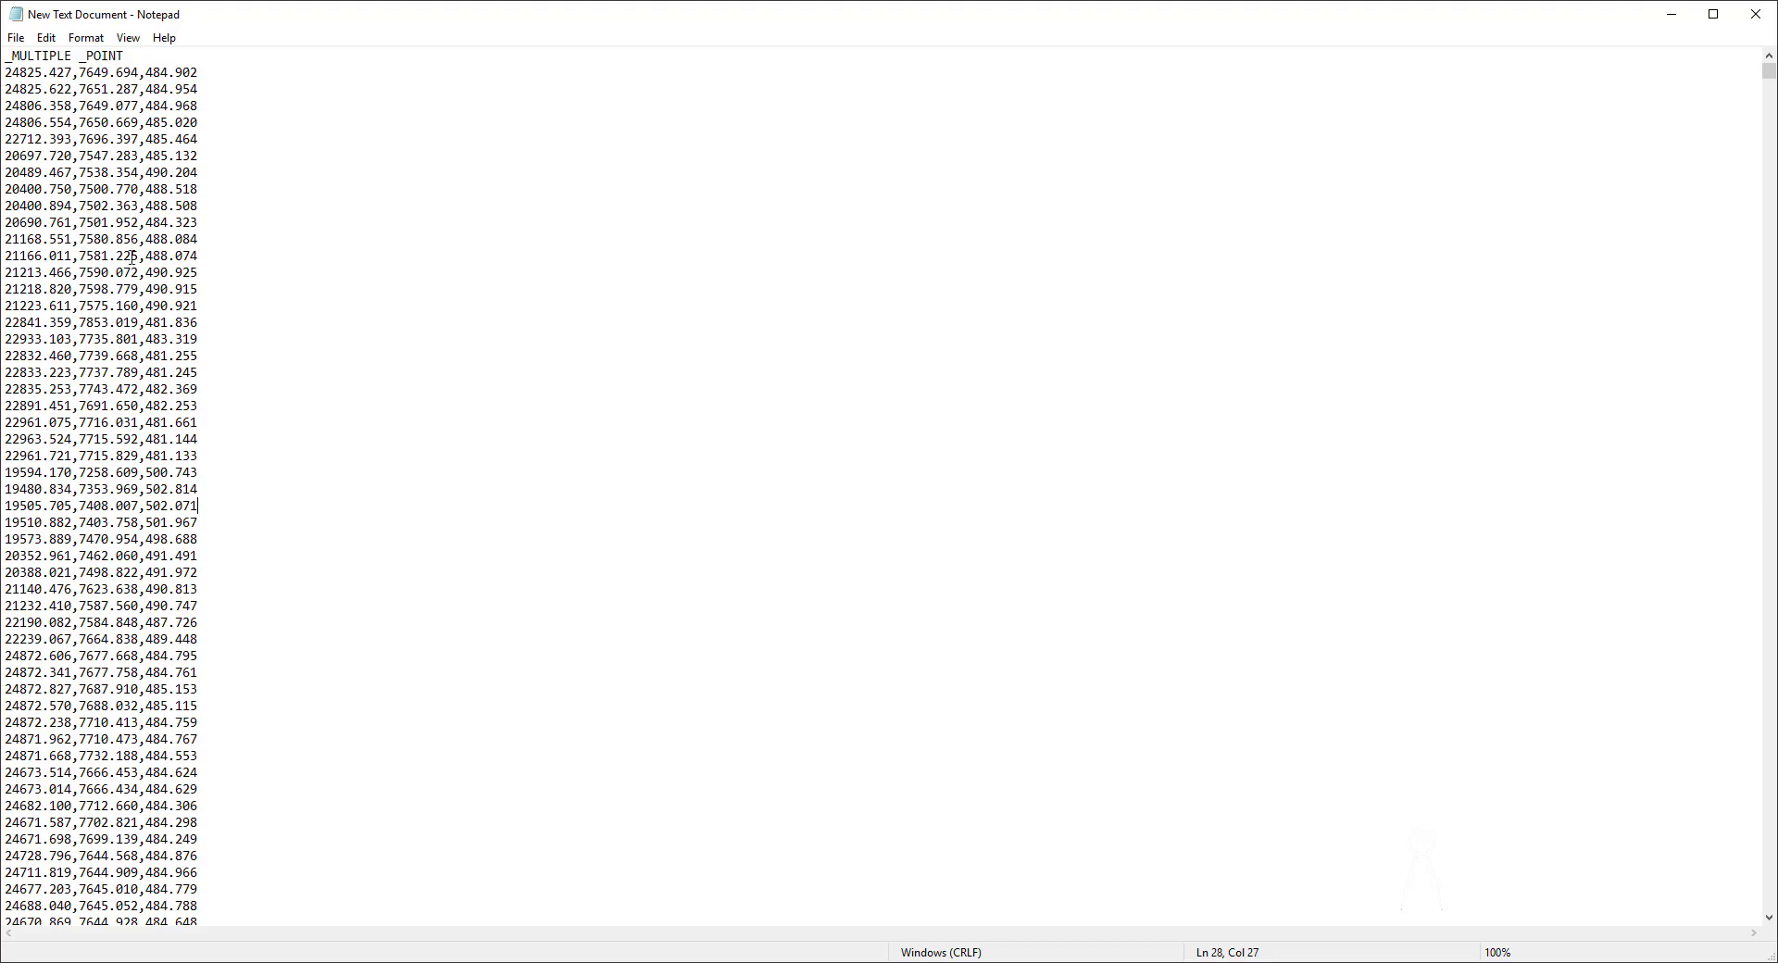
Save the document to the Desktop as PO.SCR with Save as type All Files
left_click(16, 37)
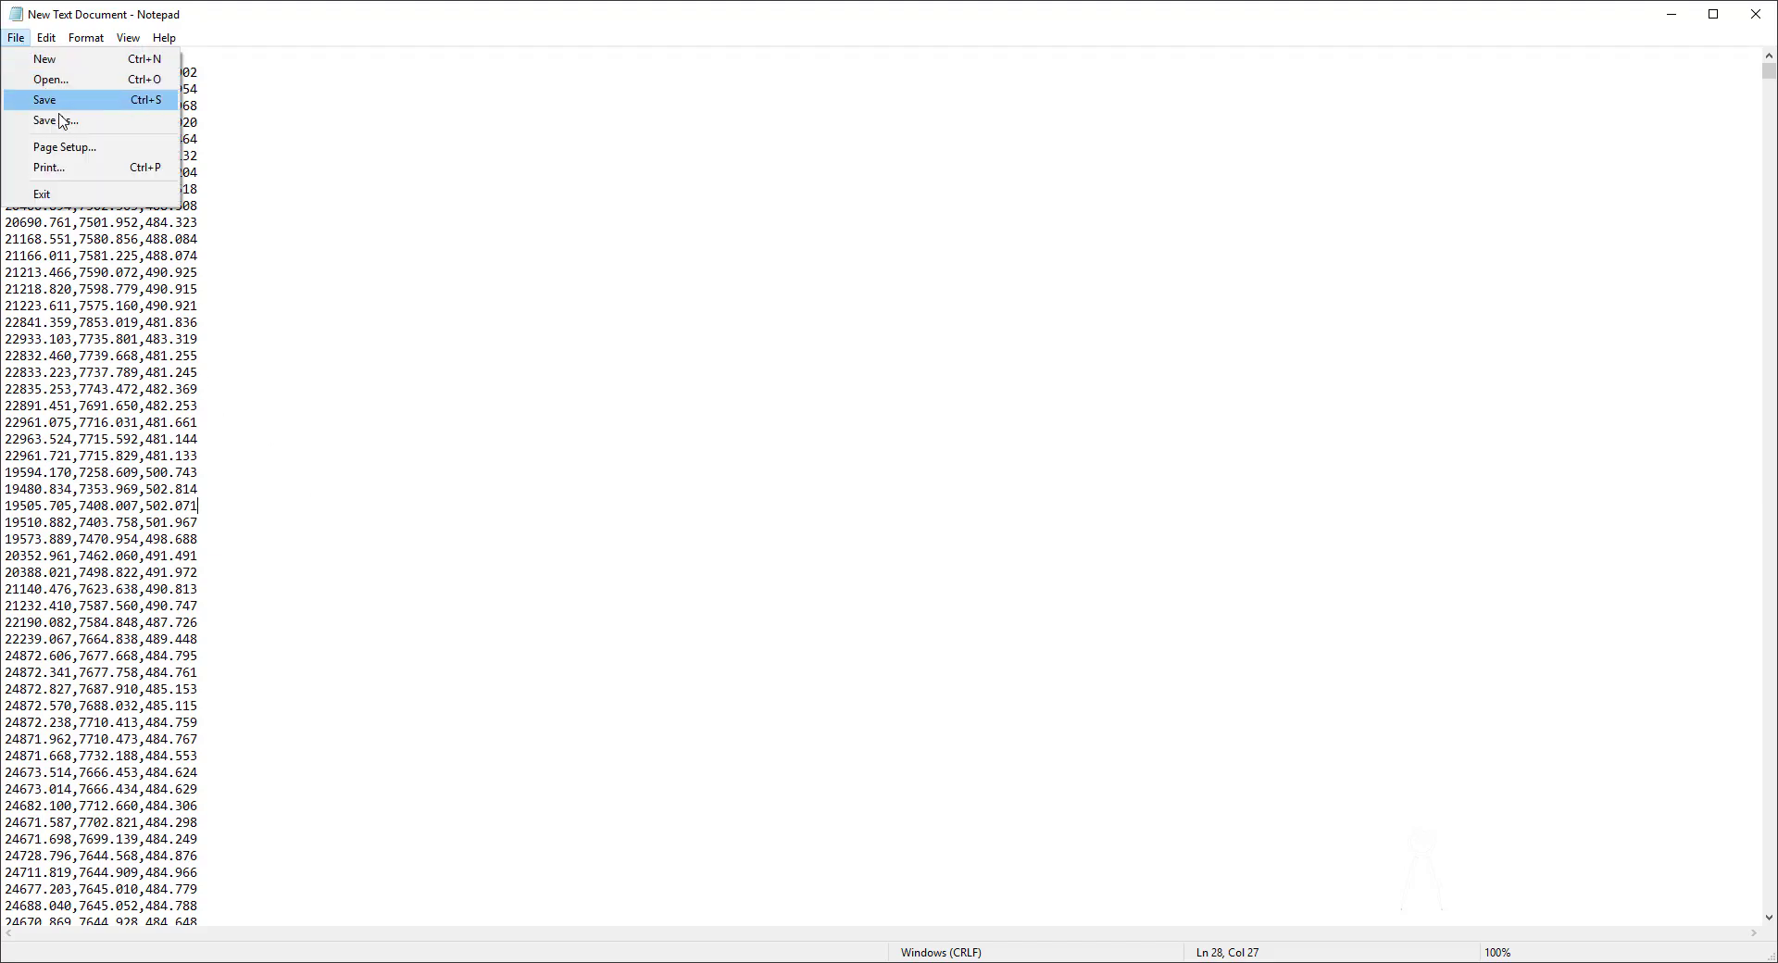
left_click(61, 121)
left_click(309, 476)
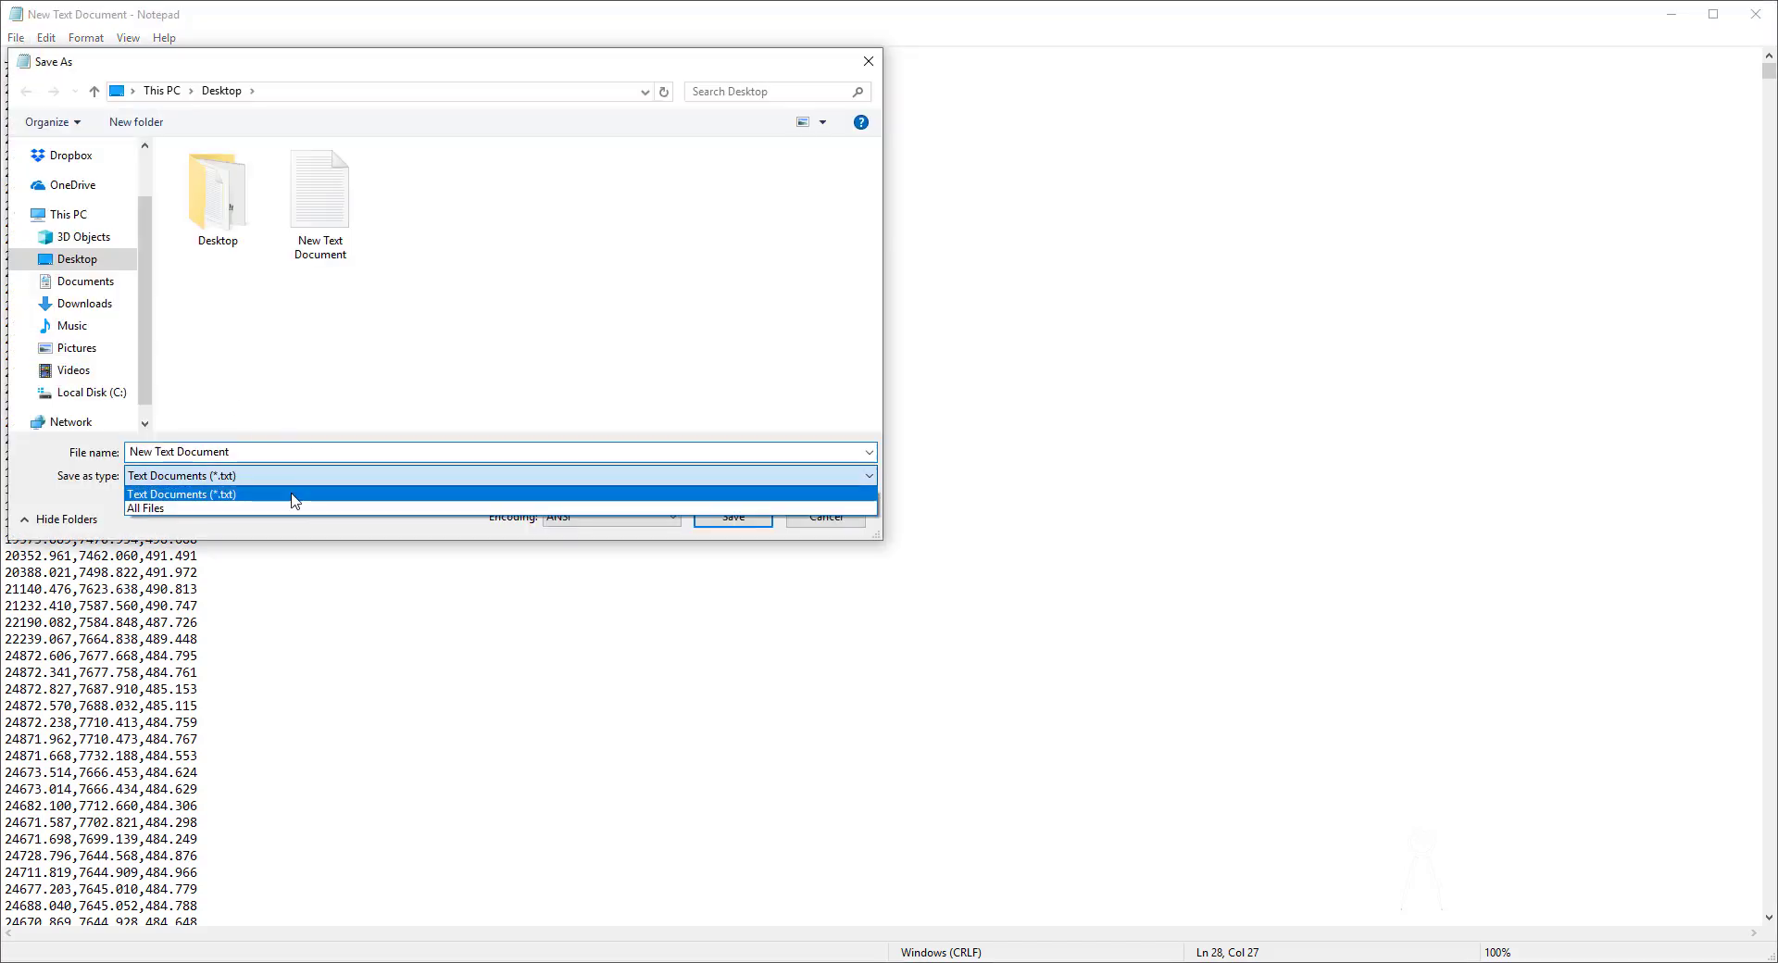
left_click(258, 516)
key("Down")
left_click(235, 451)
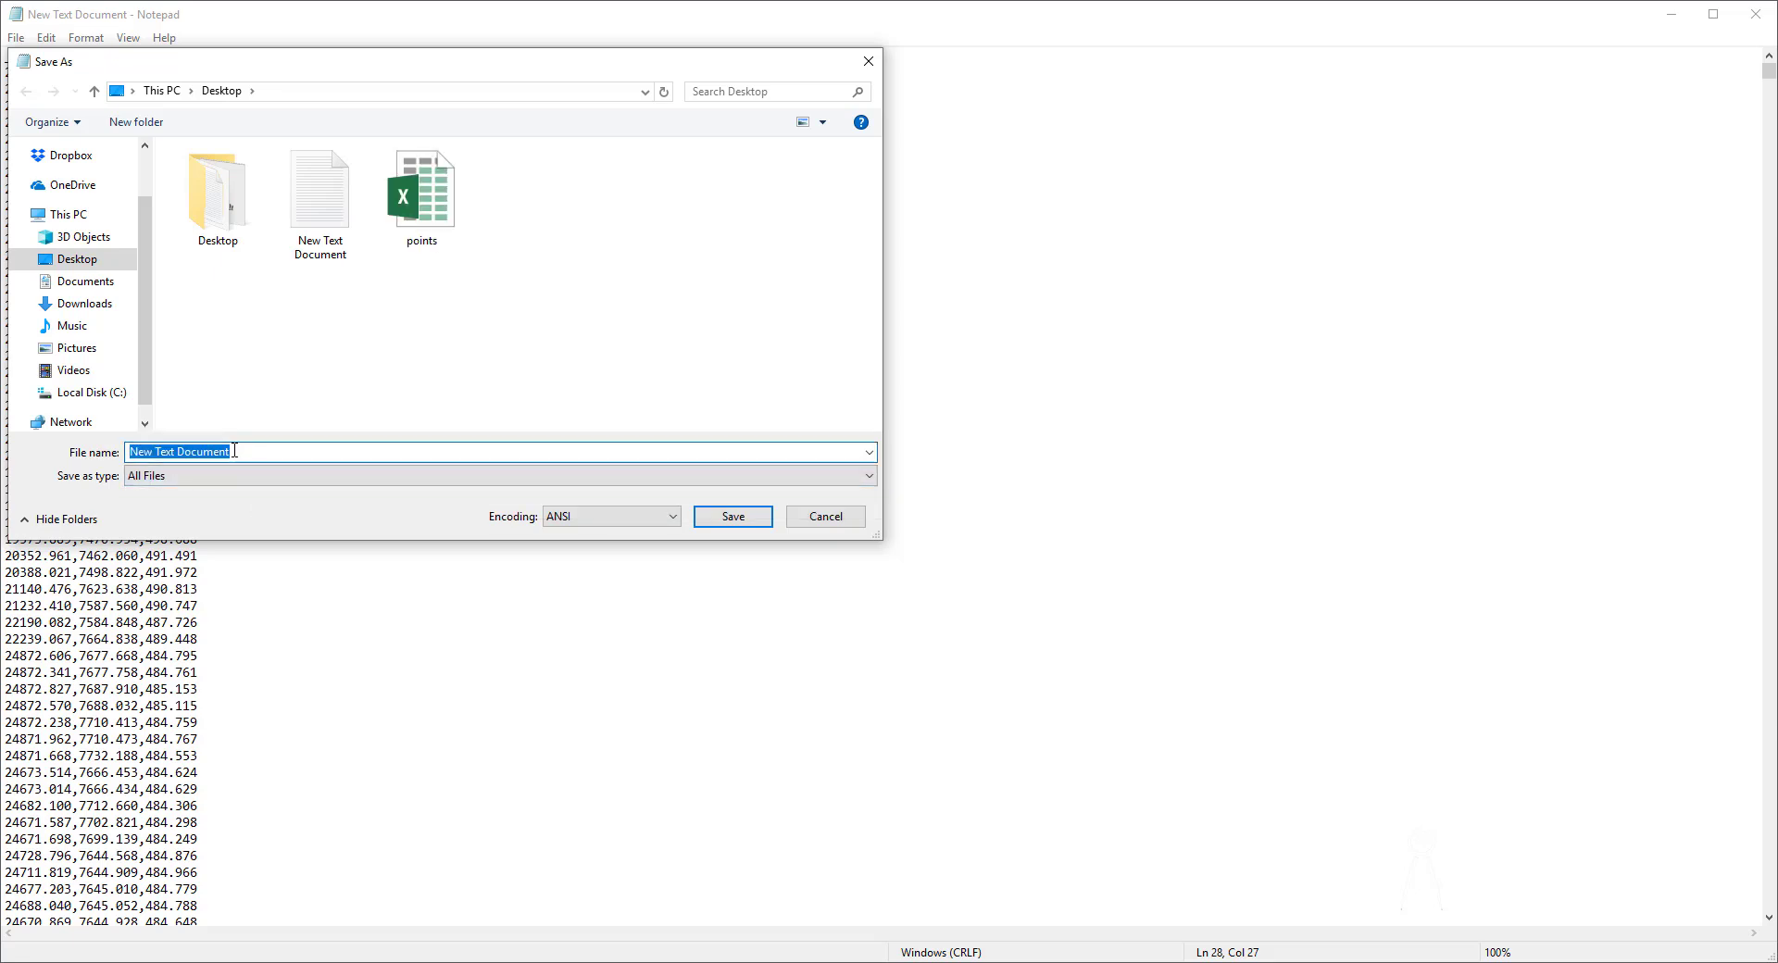
type("PO")
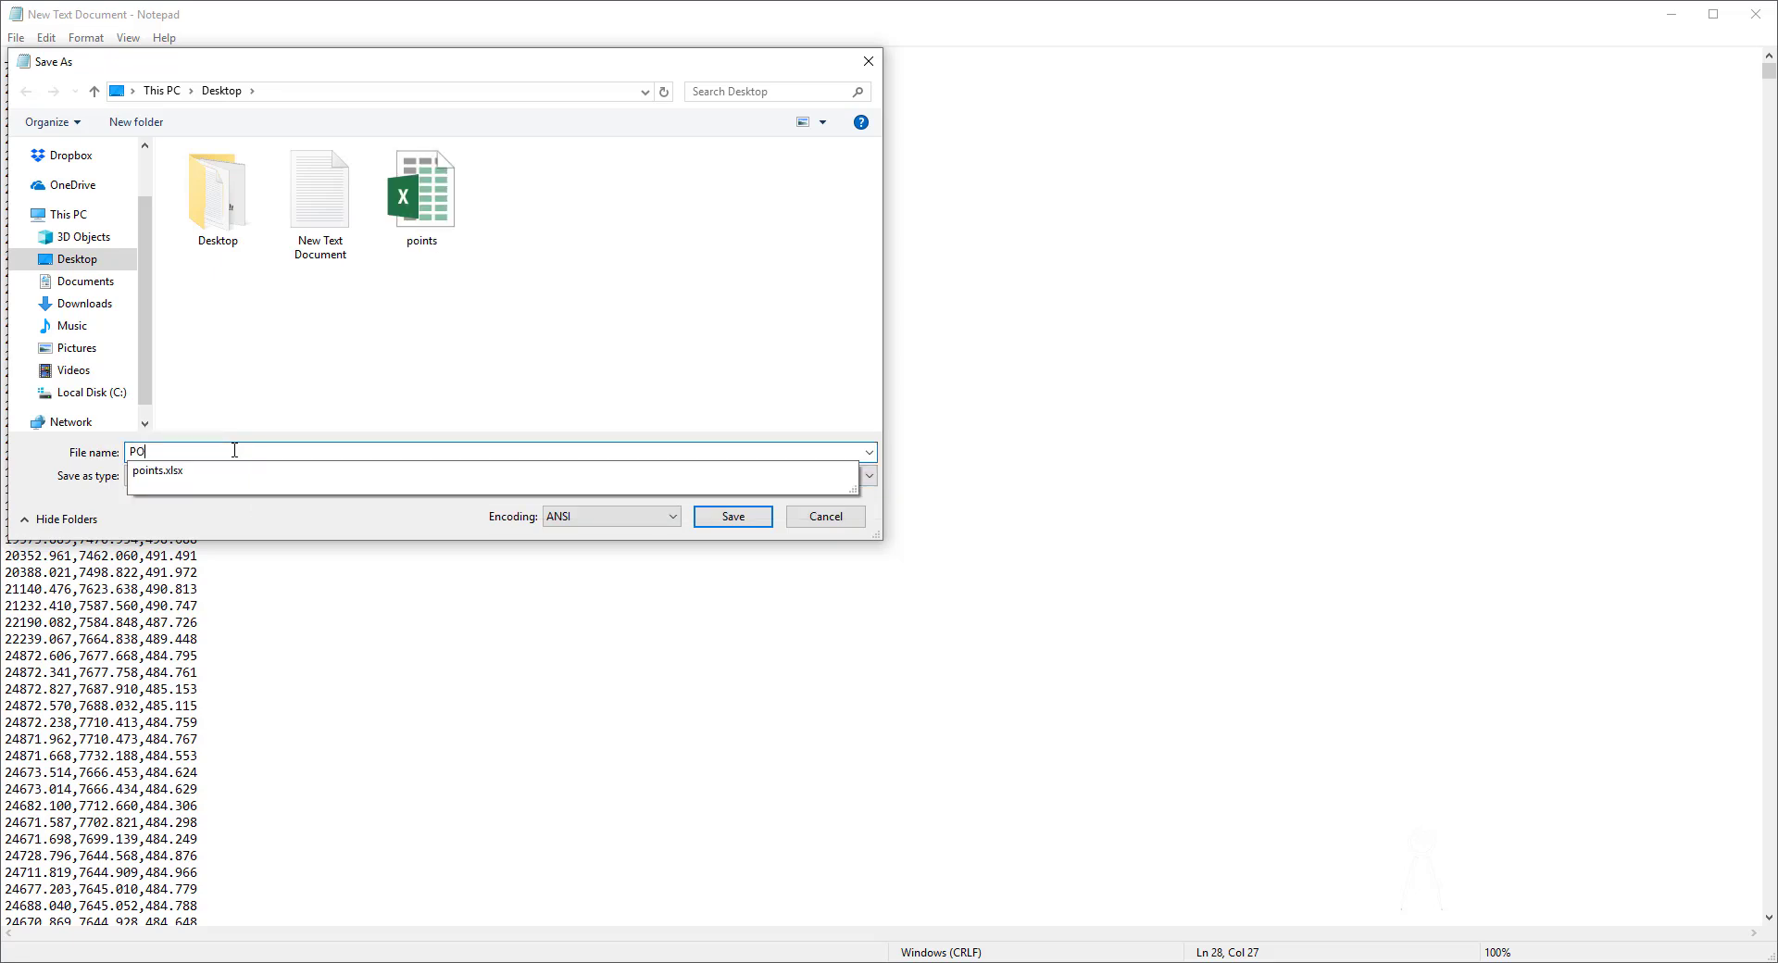
type(".SCR")
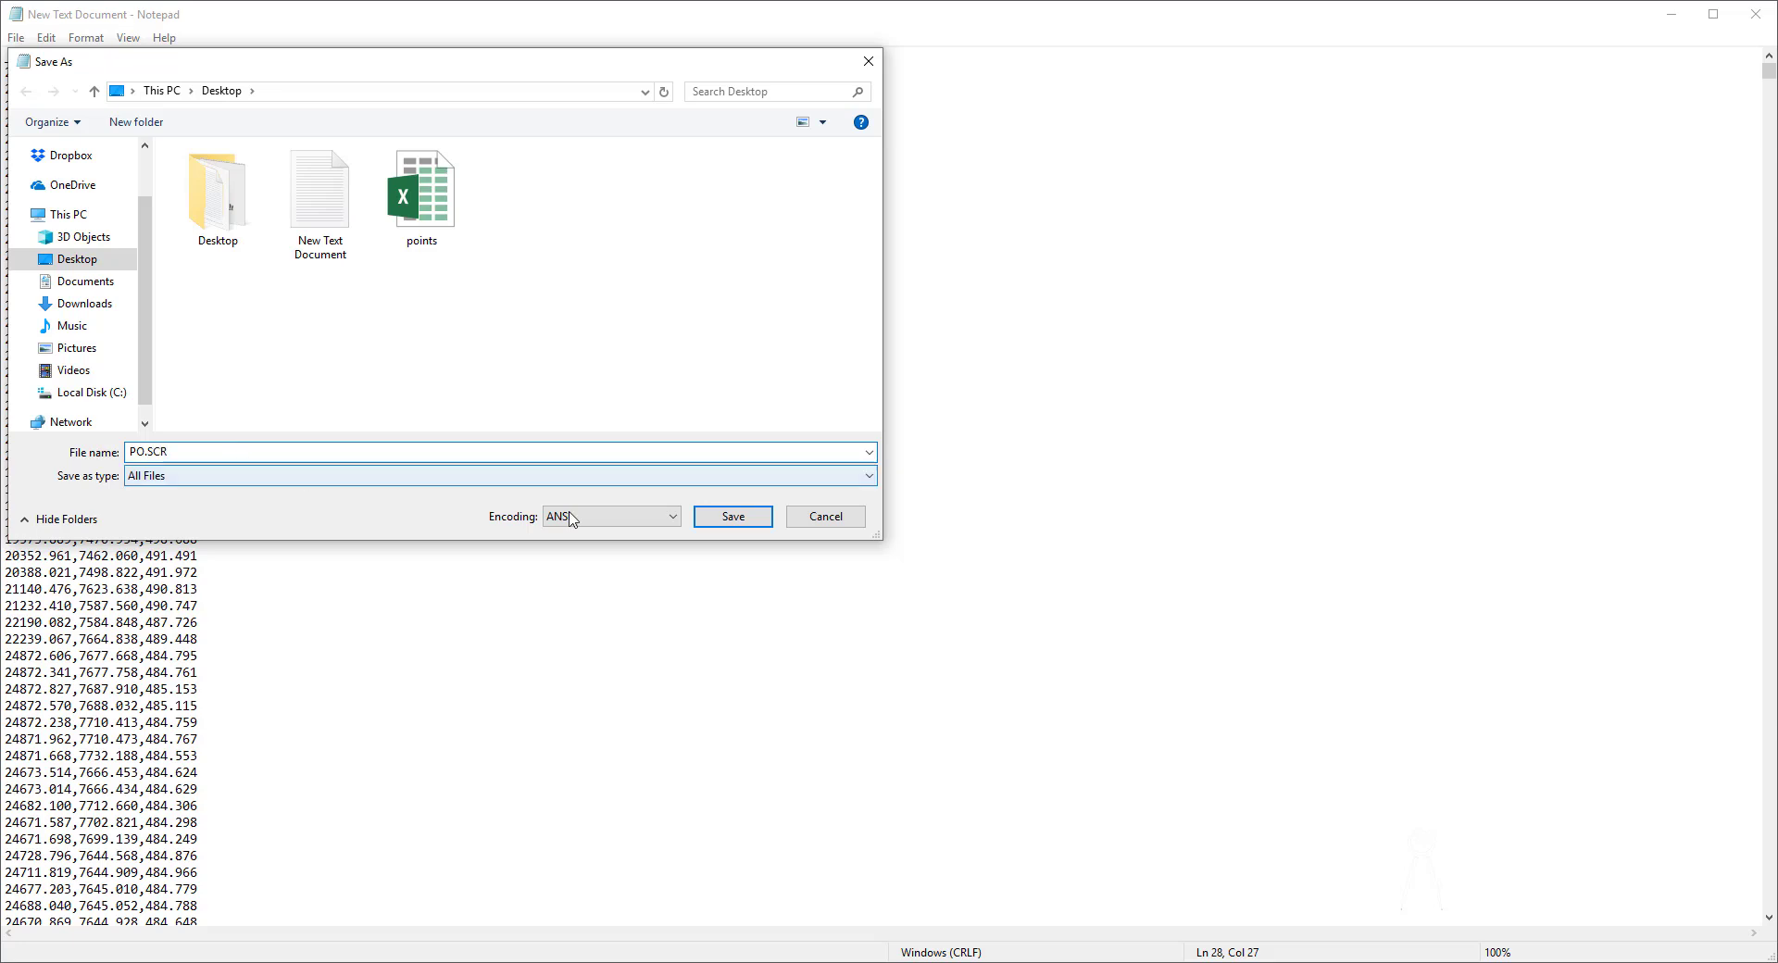
left_click(734, 518)
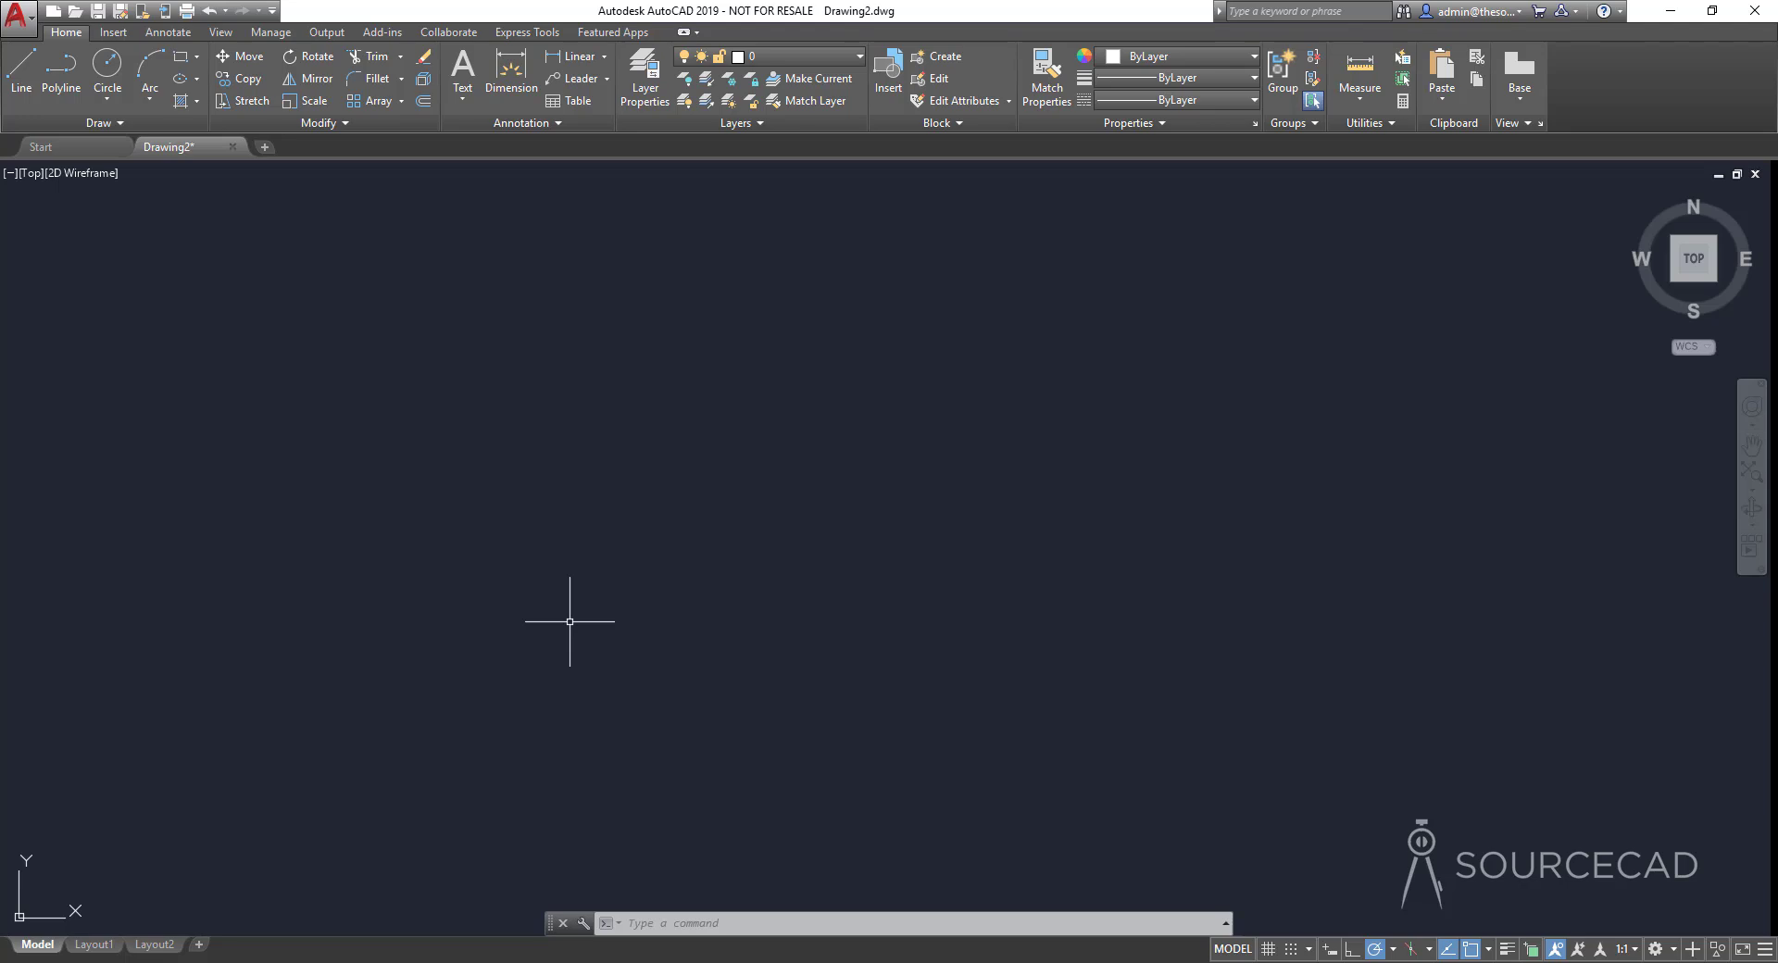
Load the PO script with SCR, then cancel the unfinished POINT command
type("SC")
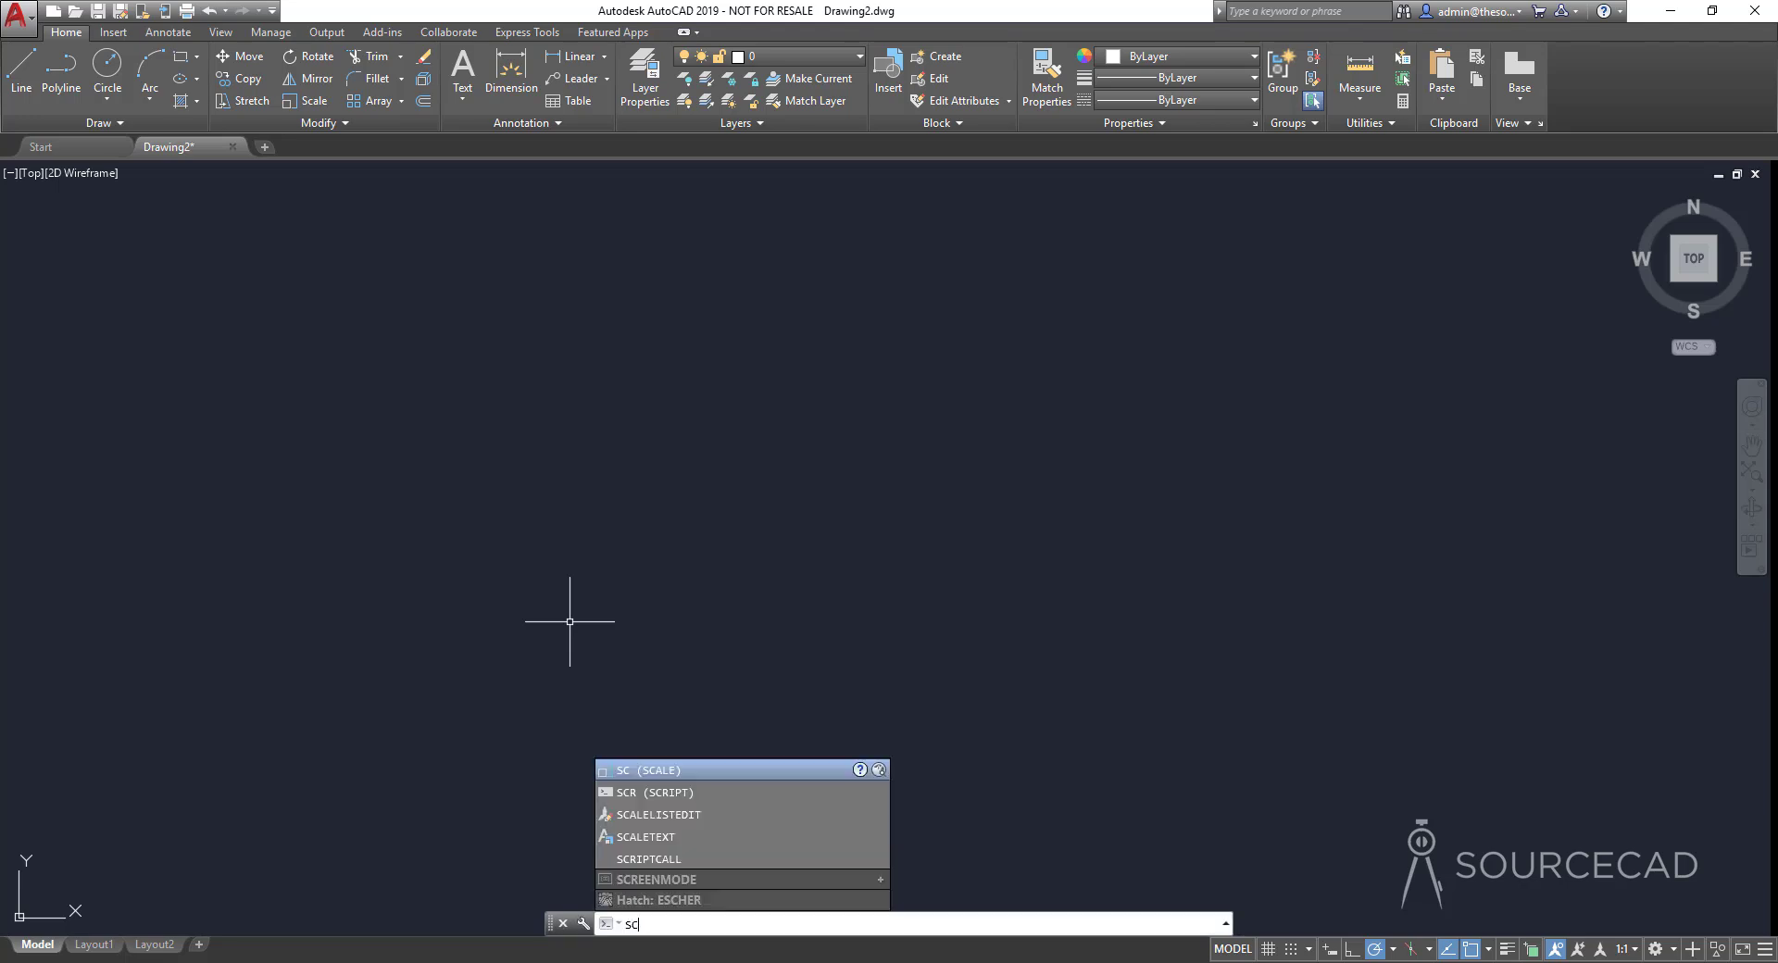
type("R")
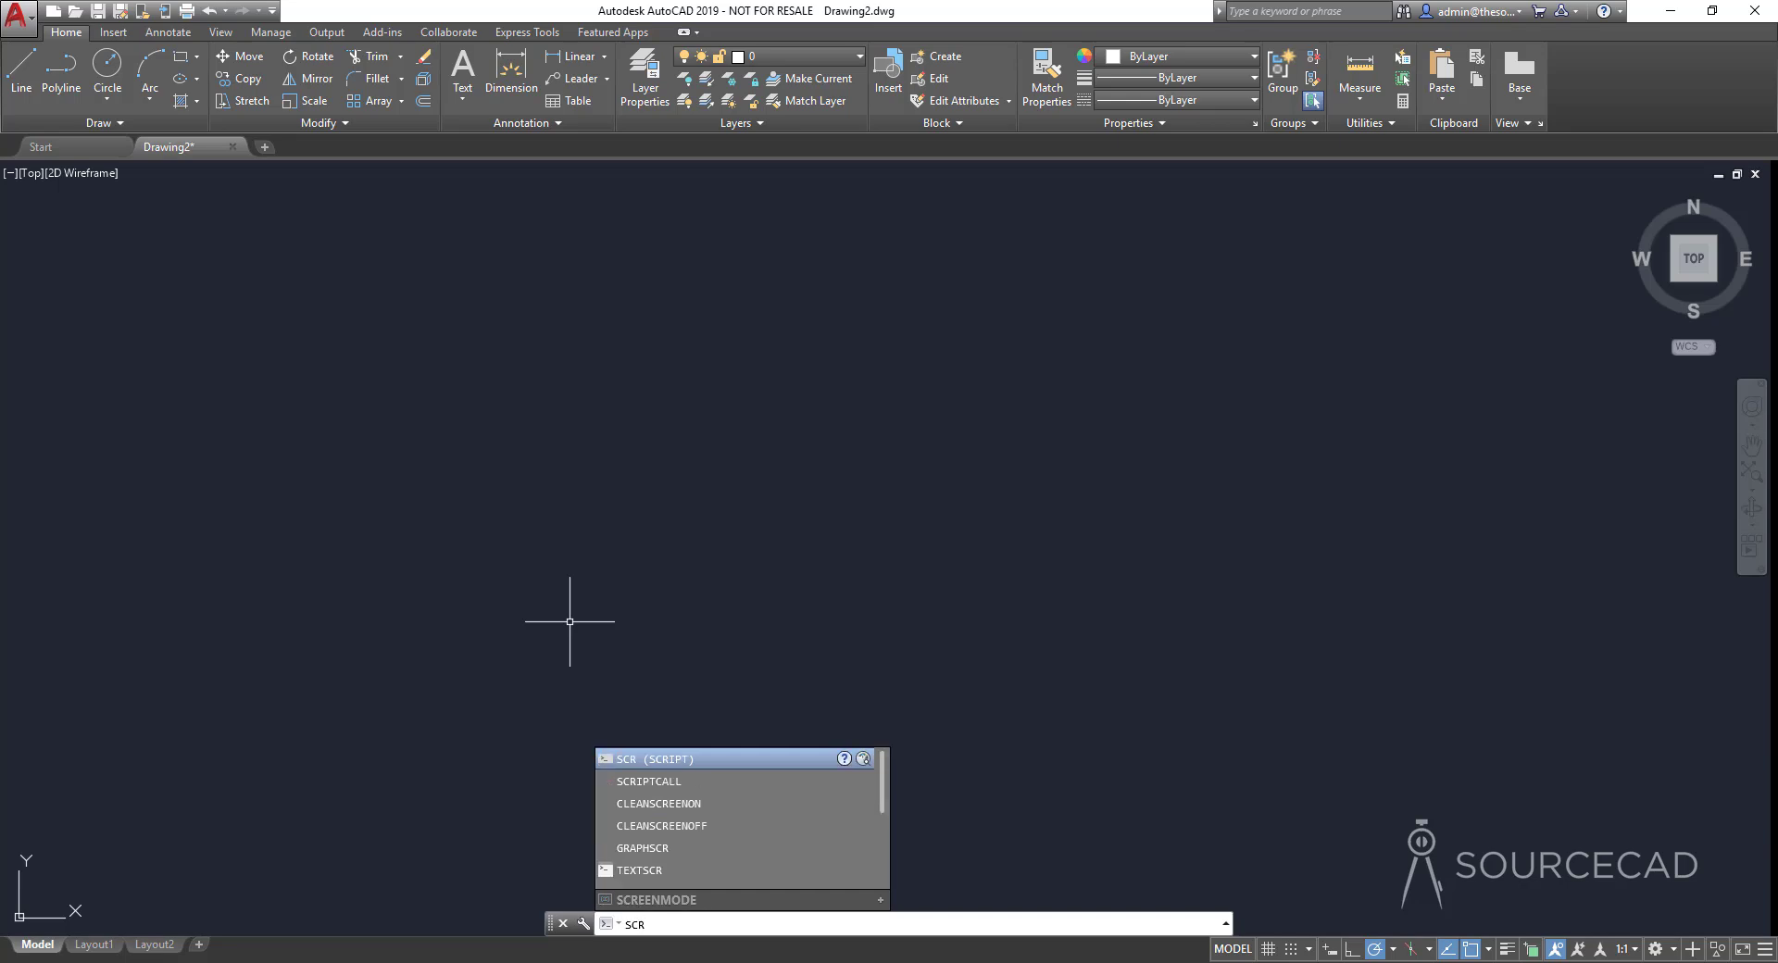
key("Return")
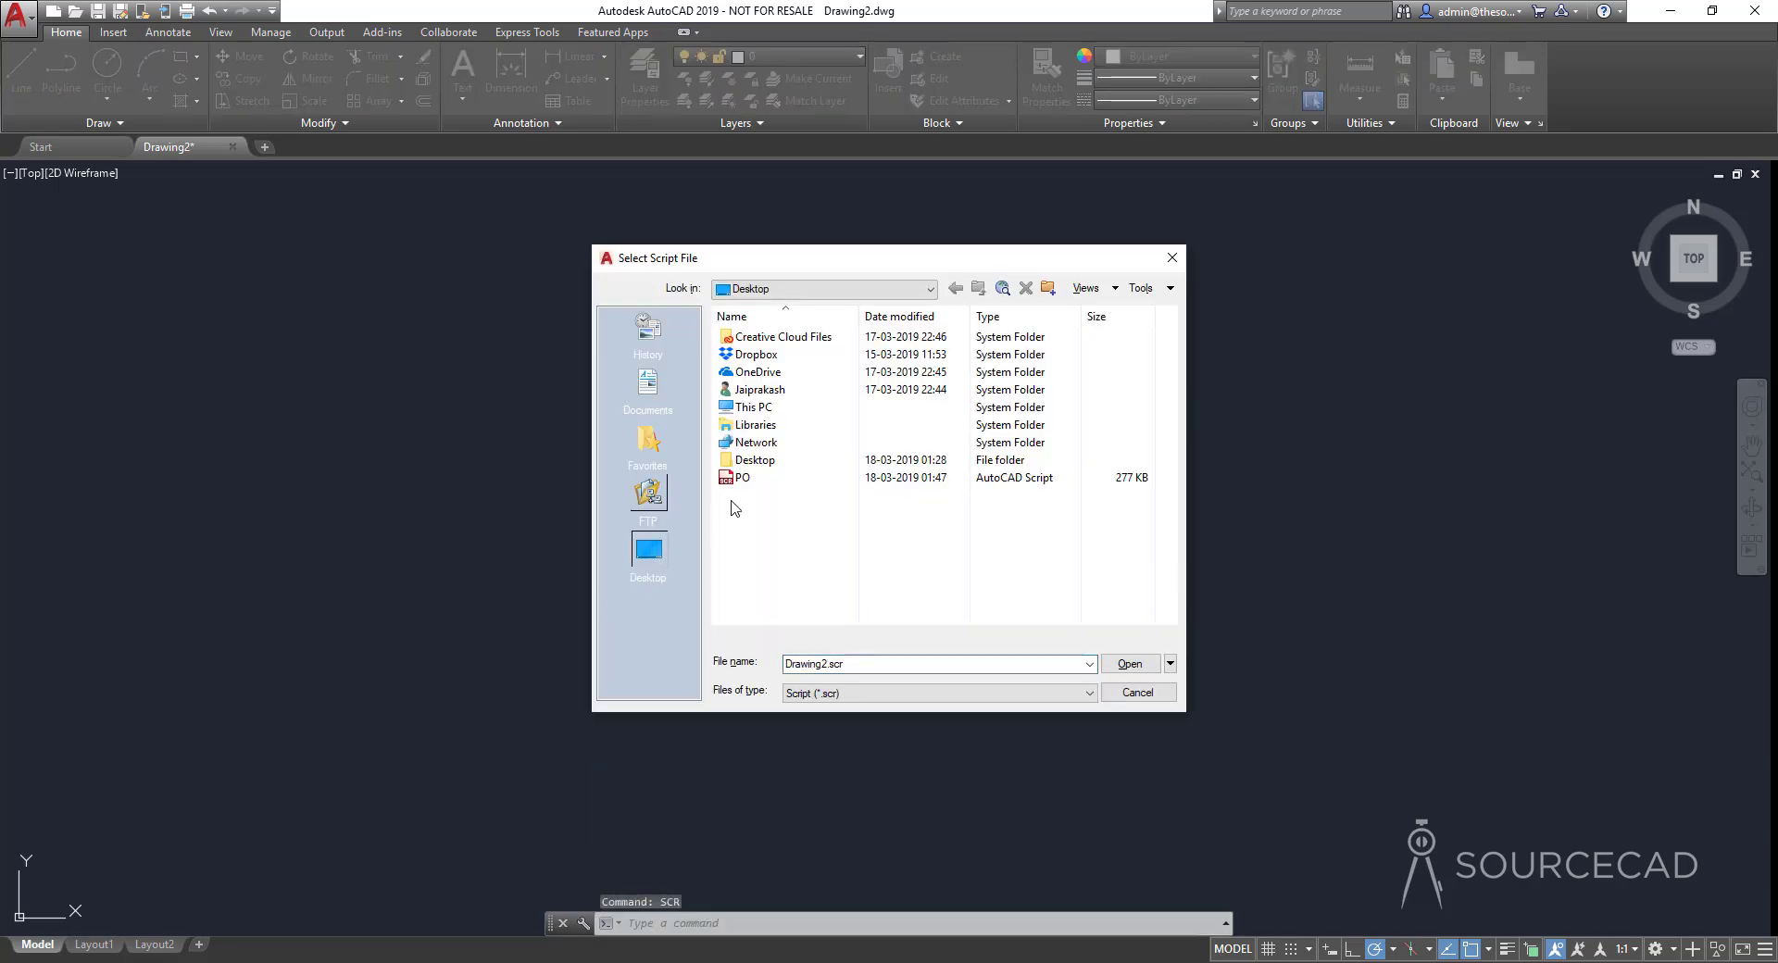
double_click(757, 479)
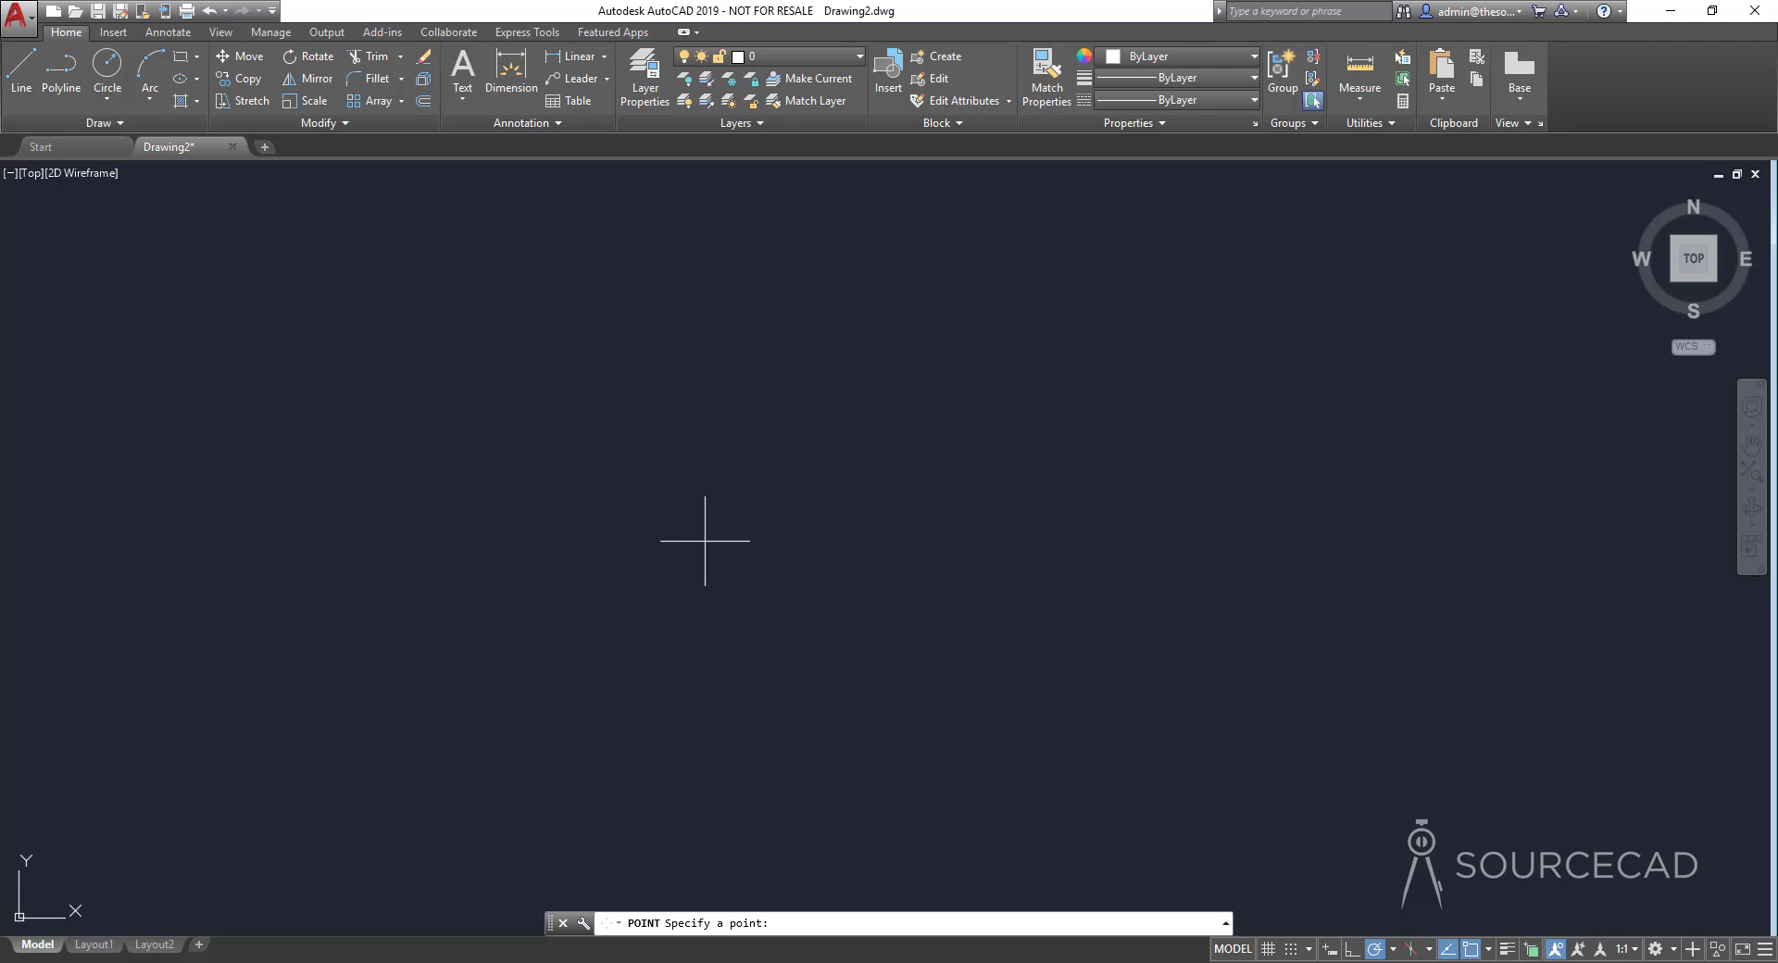
scroll(667, 559, "down", 3)
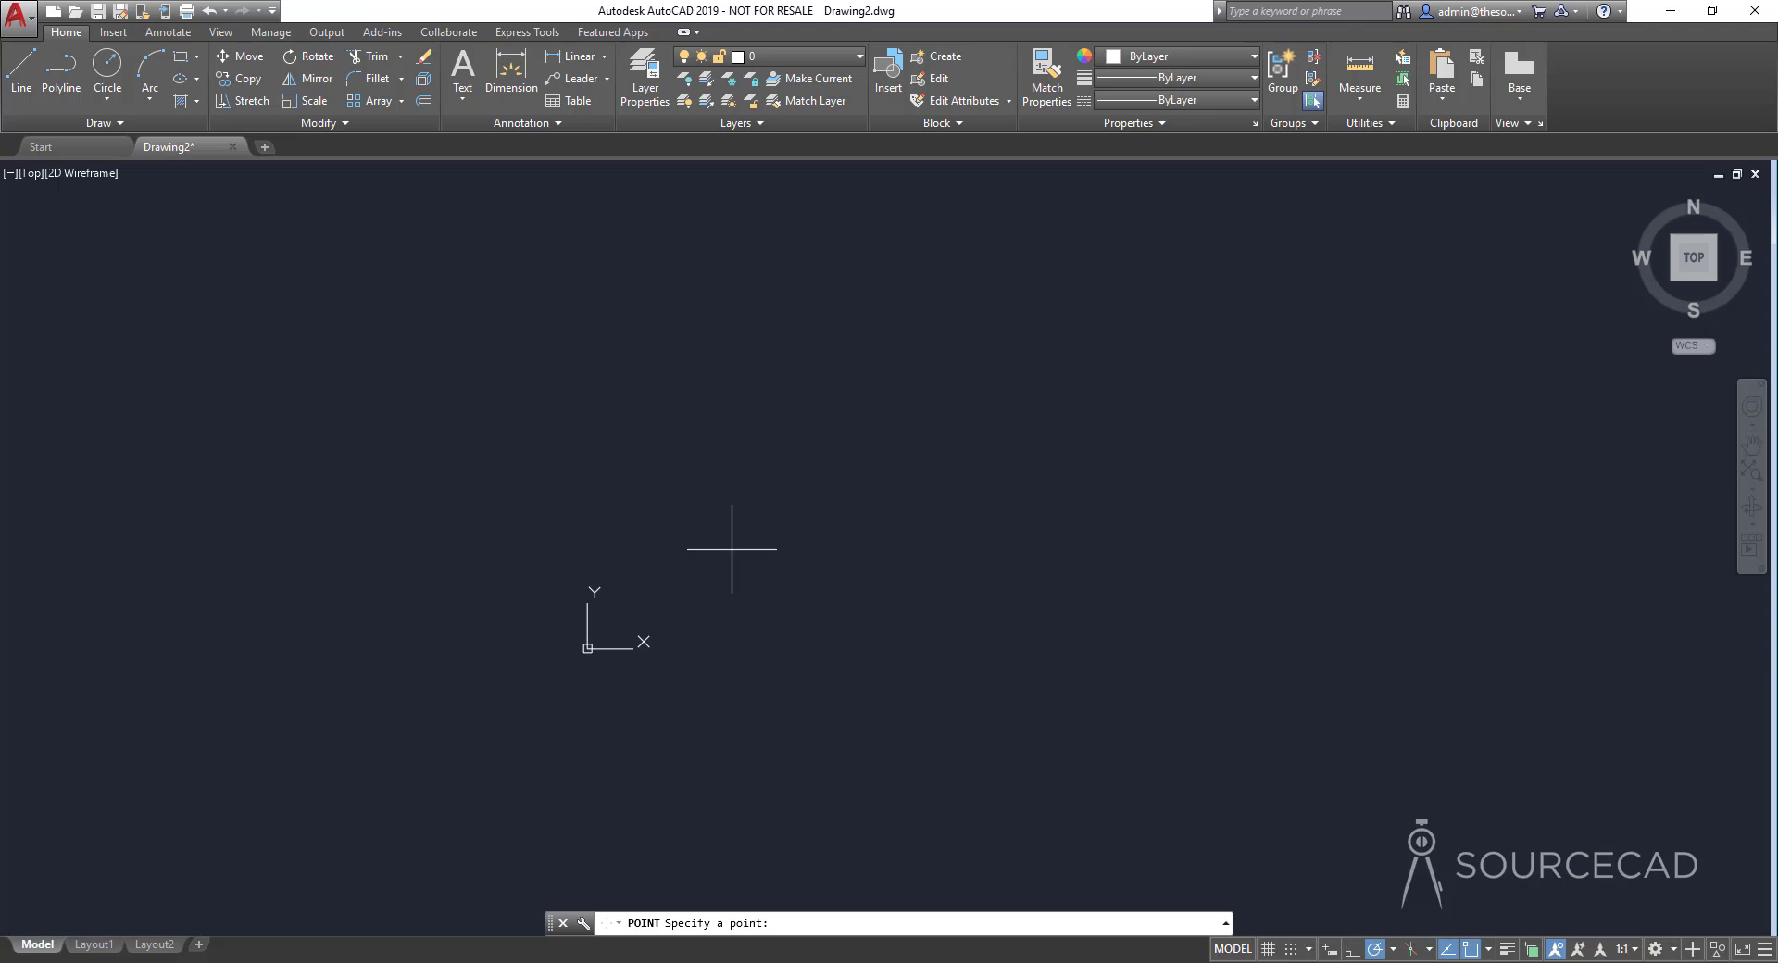
key("Escape")
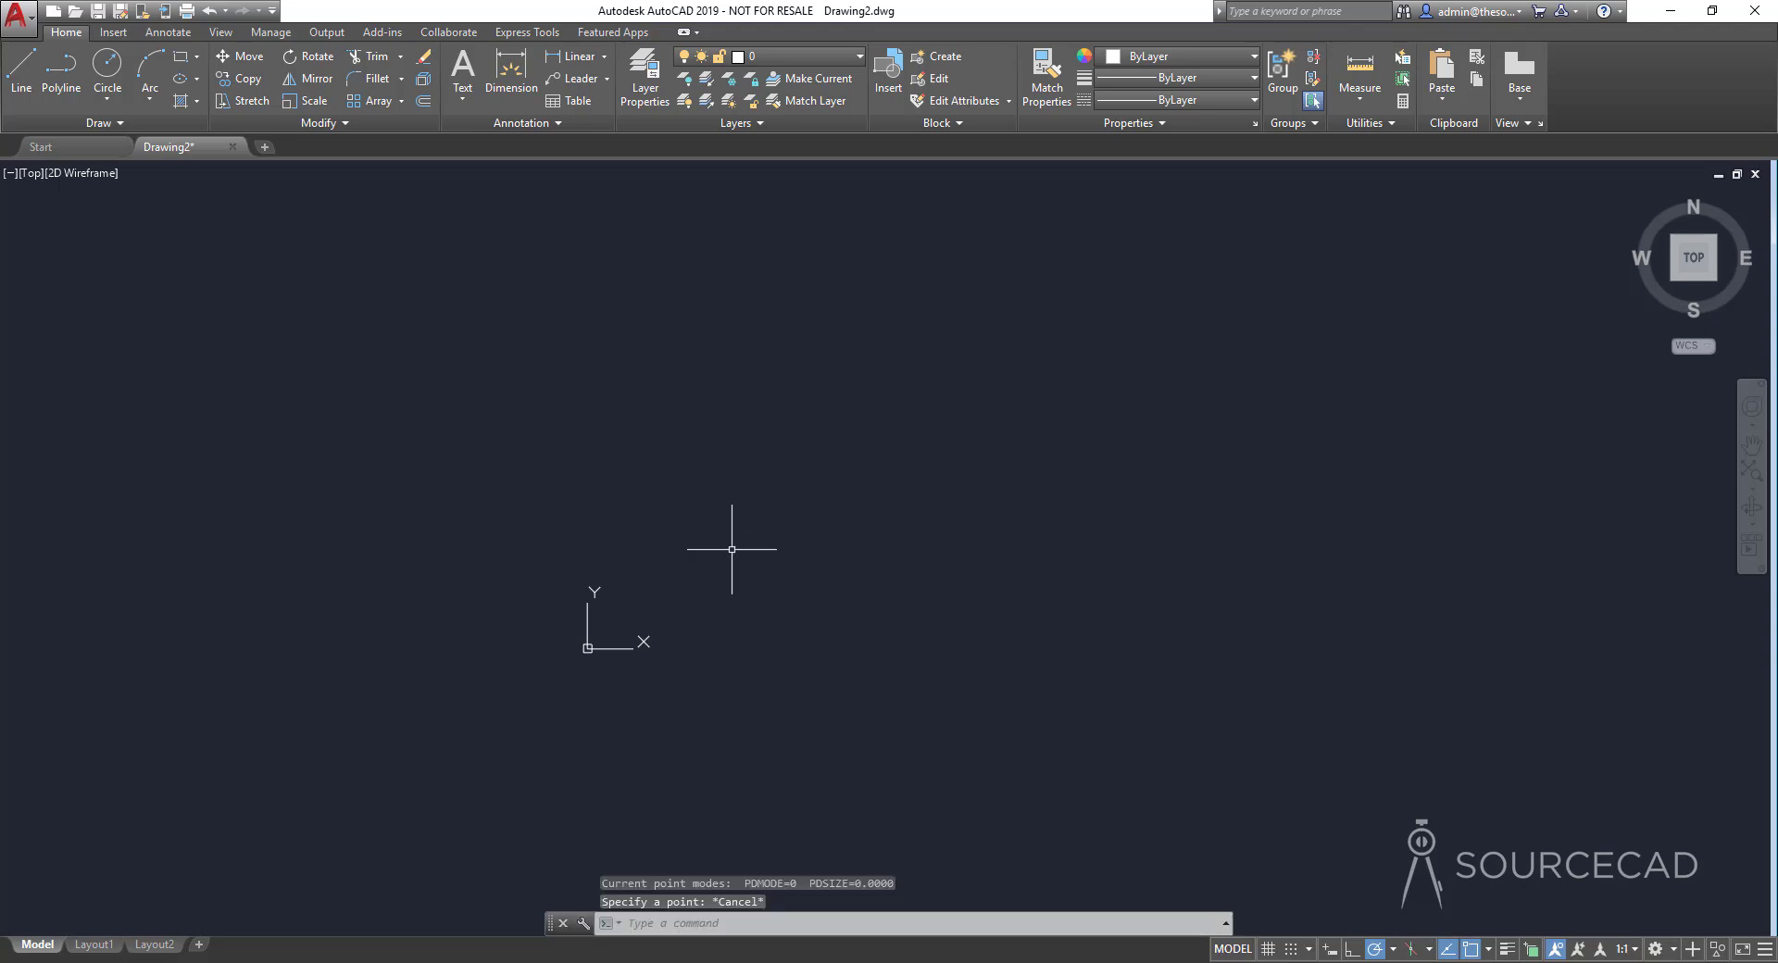
Zoom to extents and pan across the long strip of plotted points
middle_click(732, 549)
middle_click(731, 549)
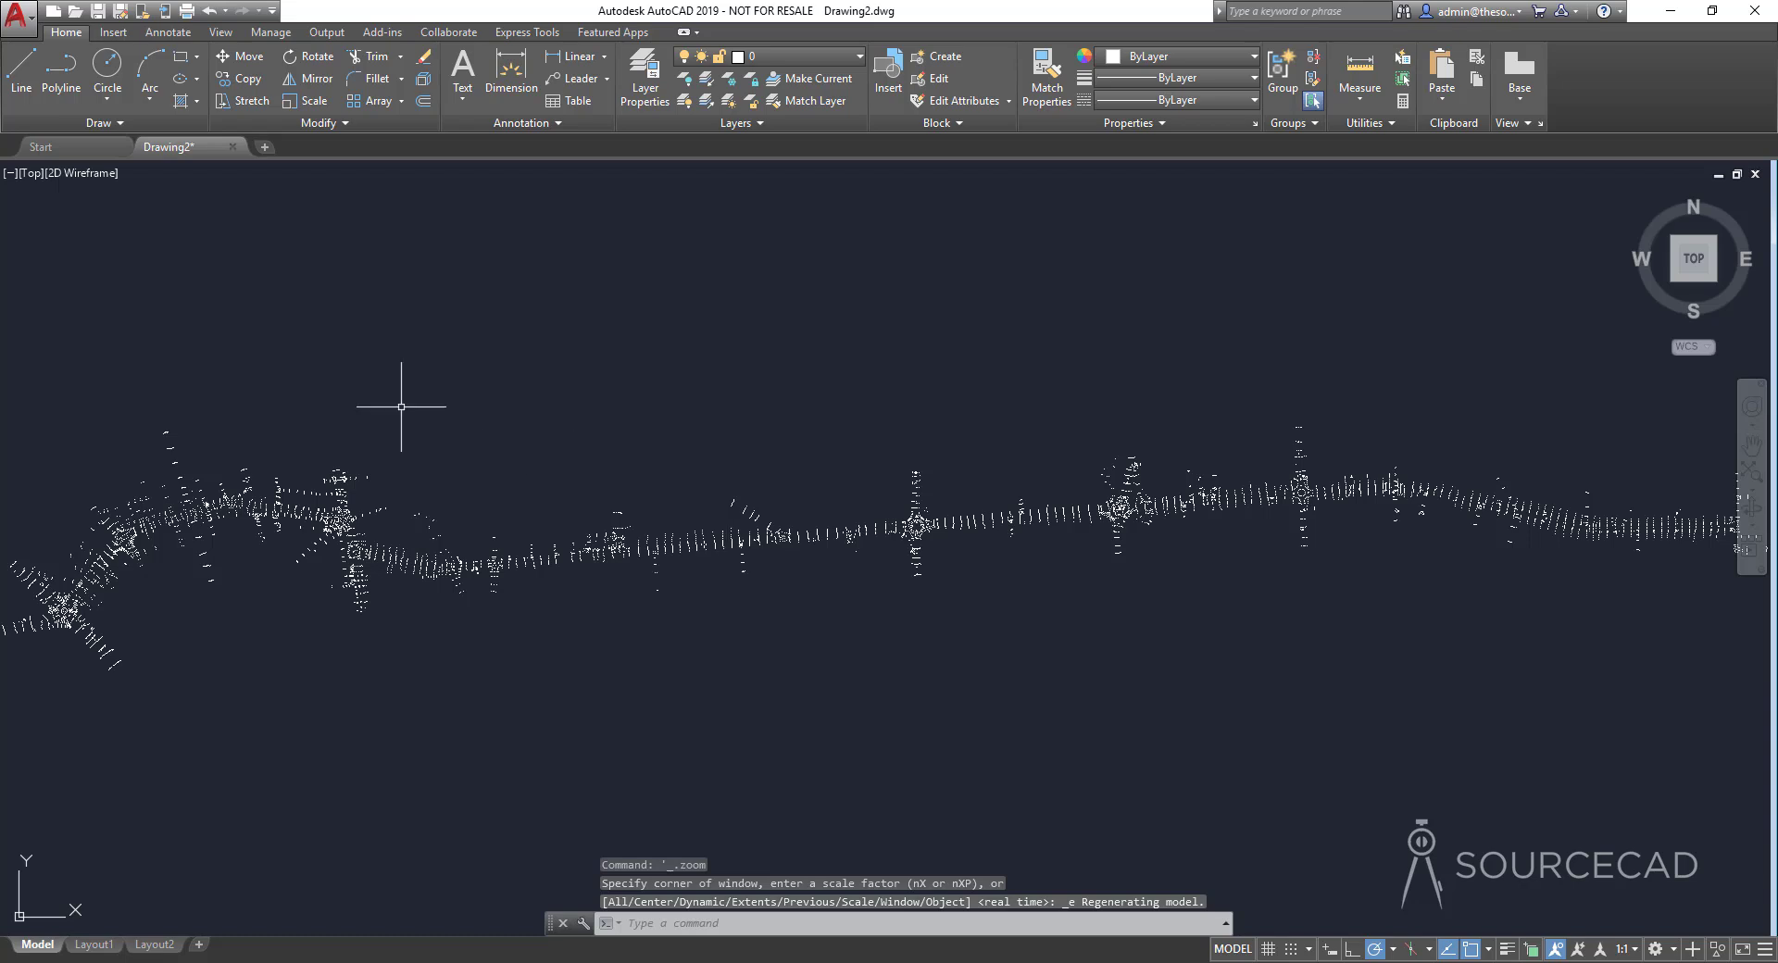
scroll(587, 645, "down", 2)
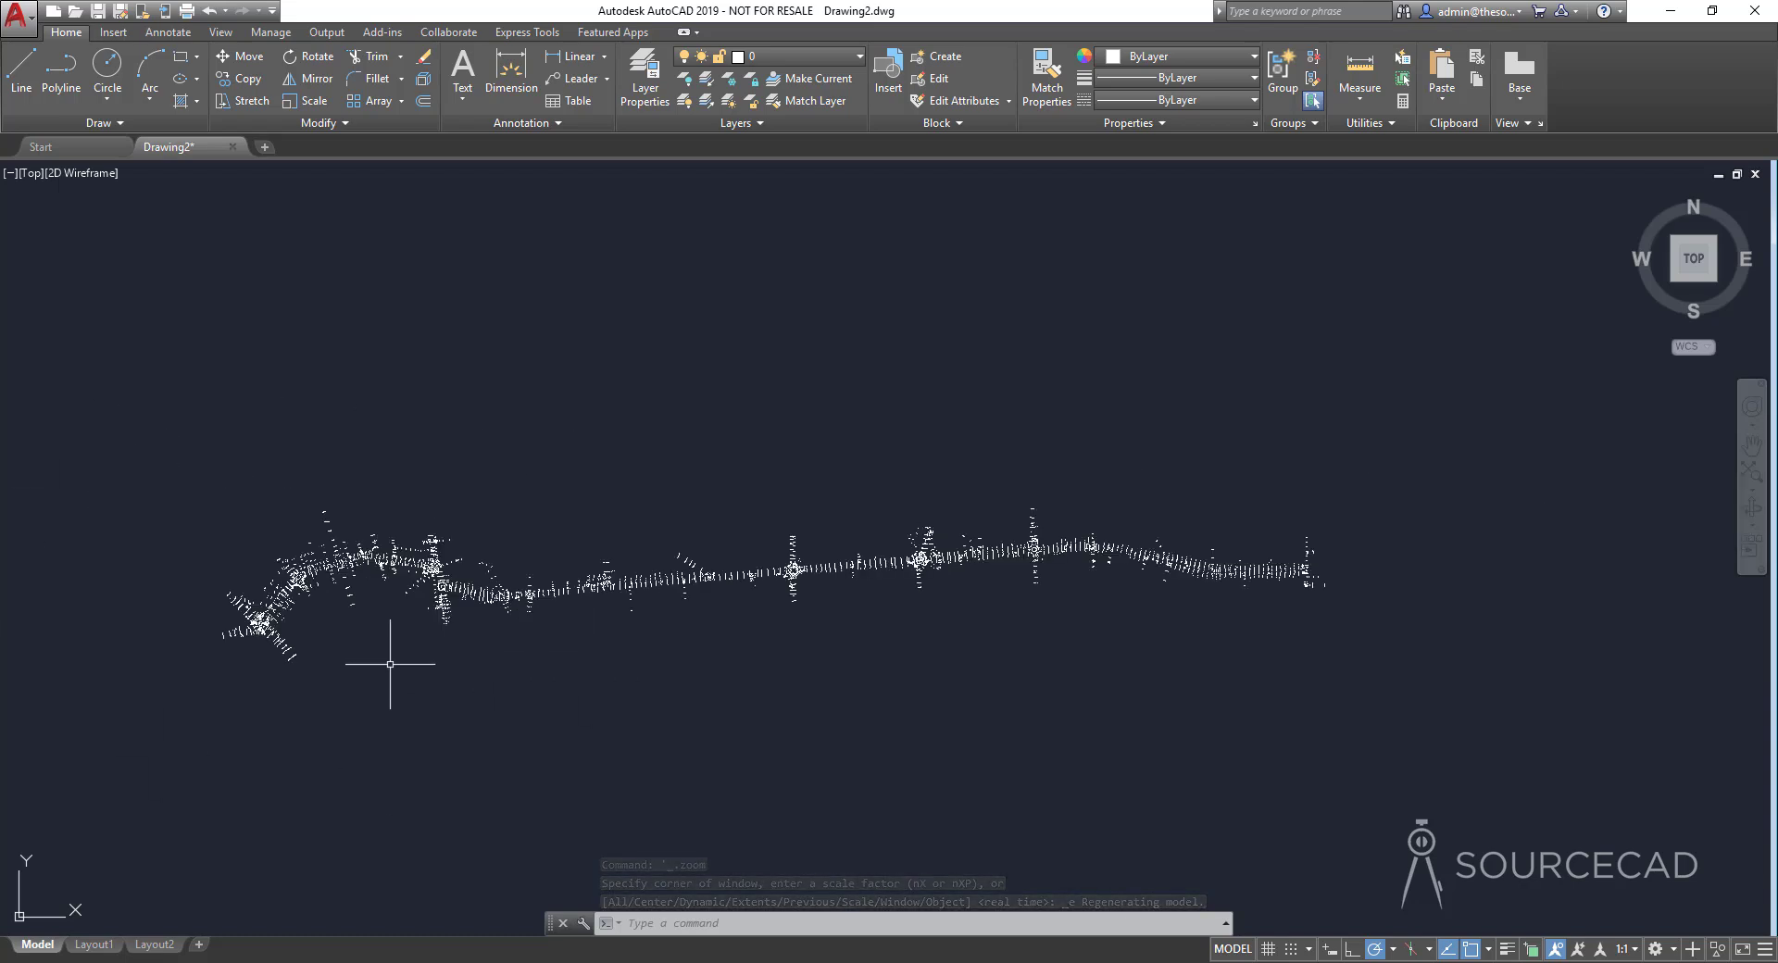
middle_click_drag(390, 675, 441, 664)
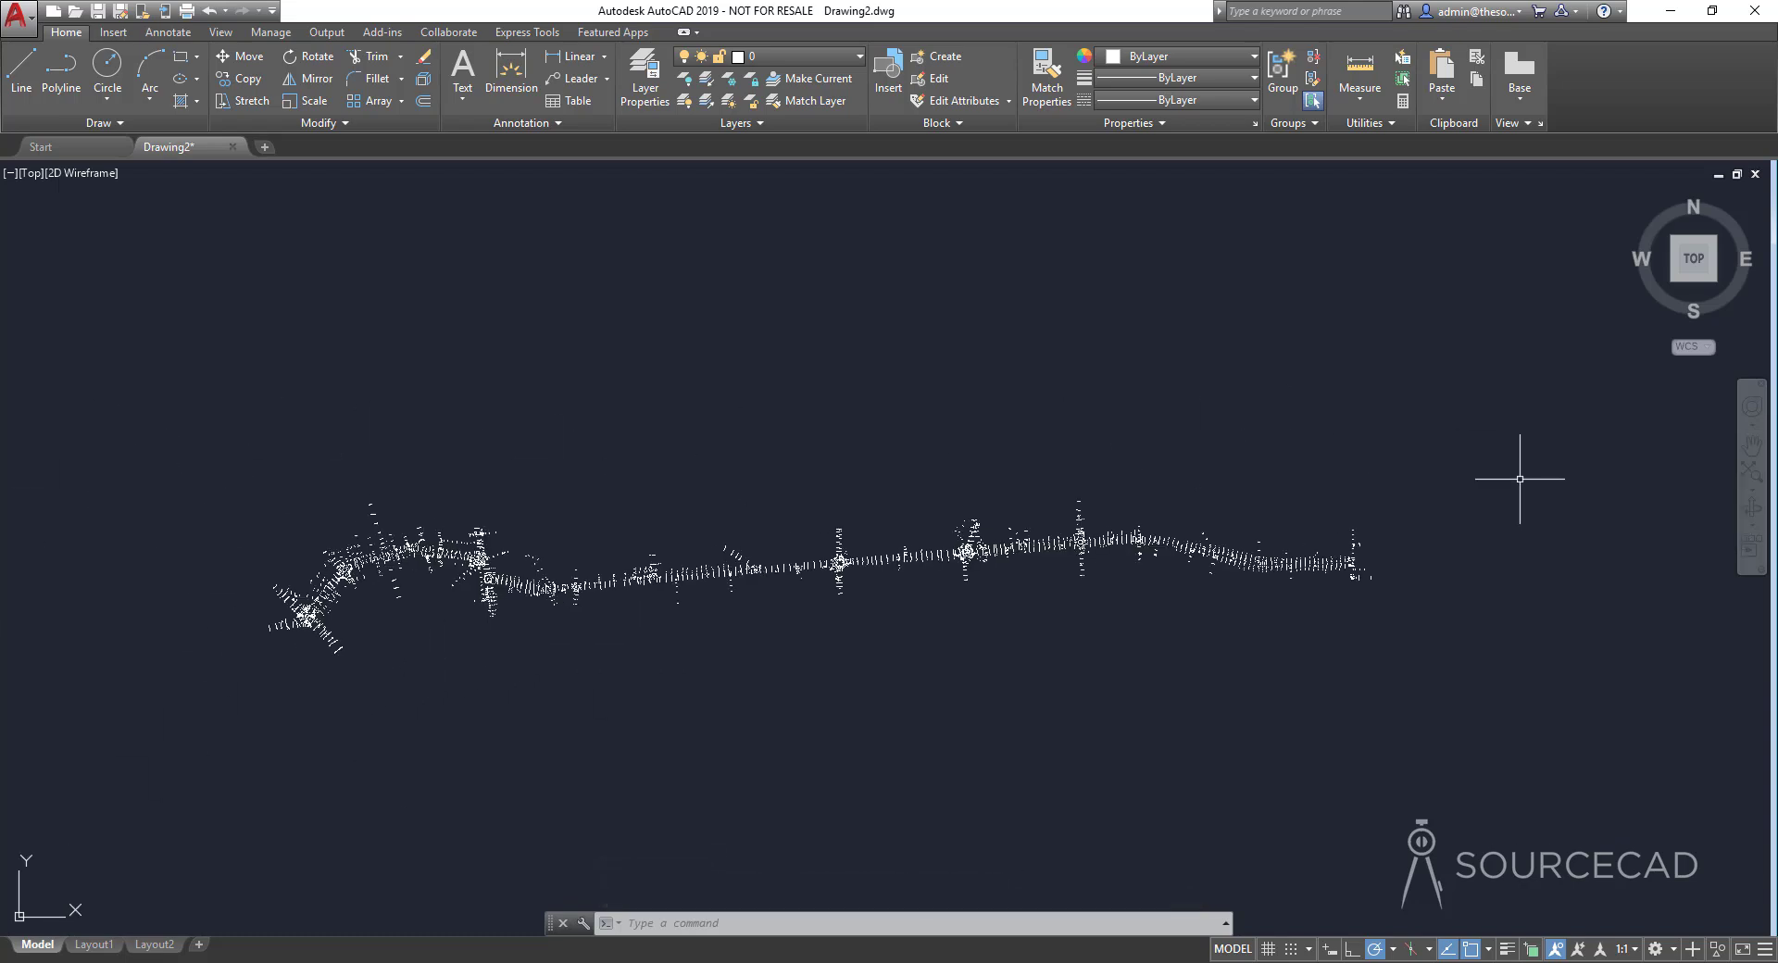
scroll(541, 610, "up", 10)
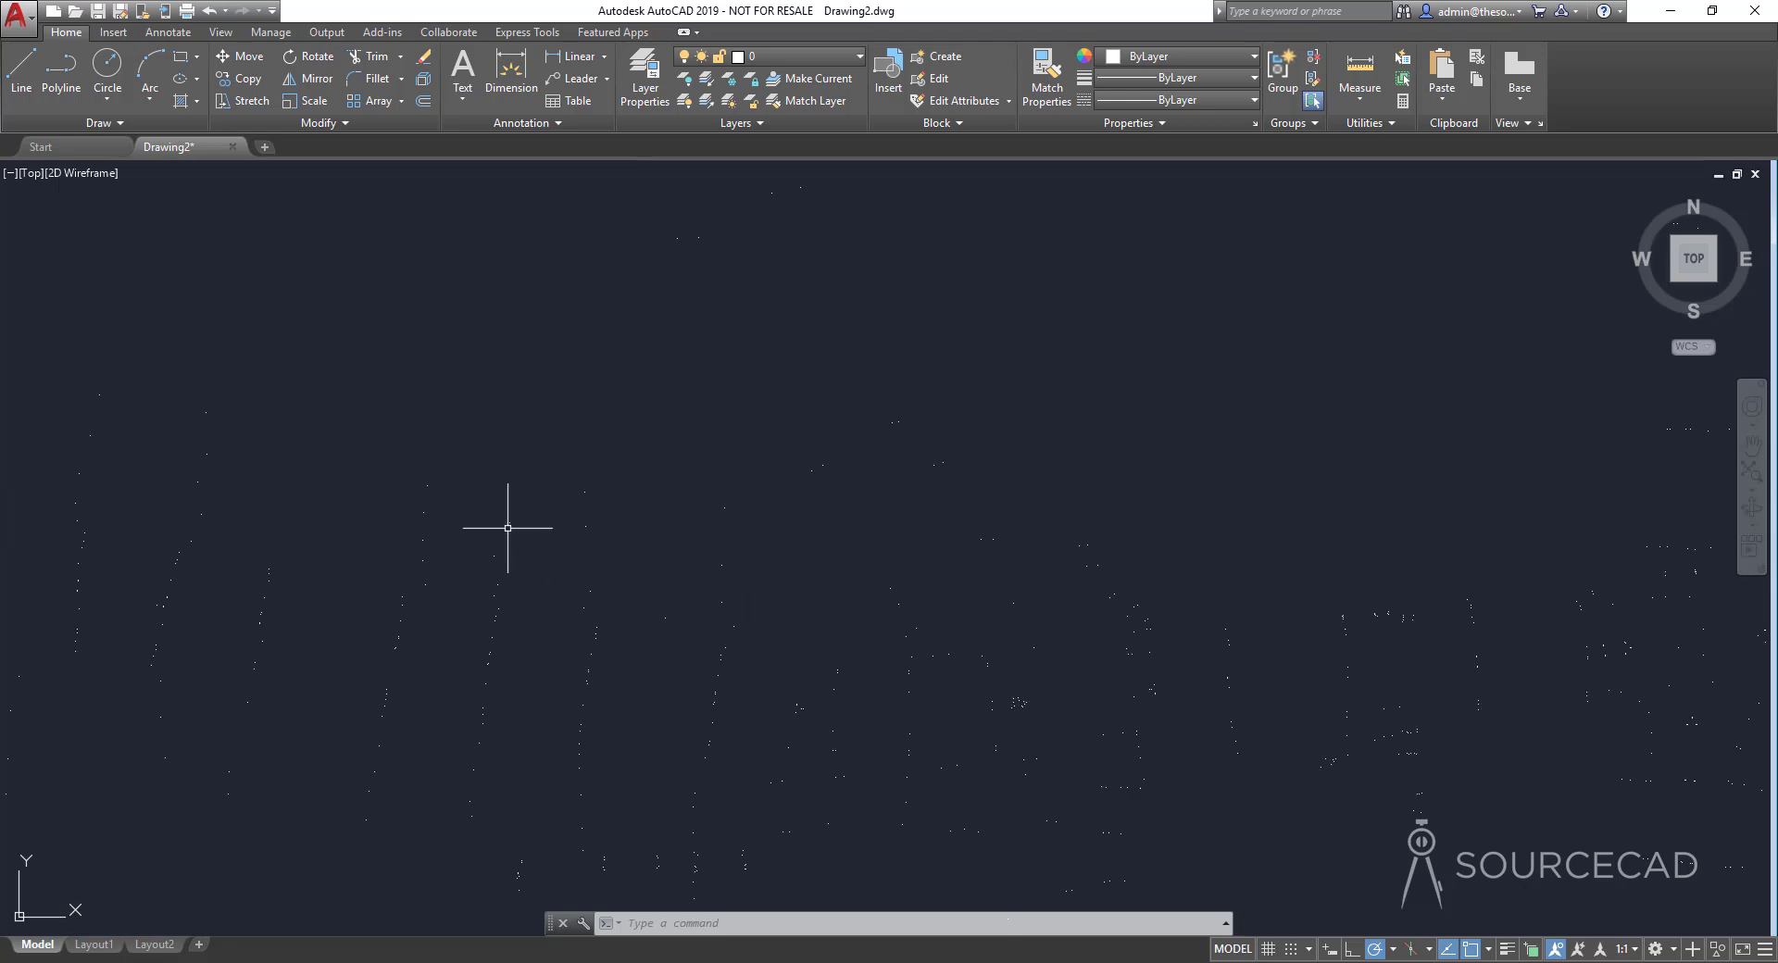
mouse_move(507, 529)
middle_mouse_down()
mouse_move(520, 594)
mouse_move(550, 616)
mouse_move(573, 606)
middle_mouse_up()
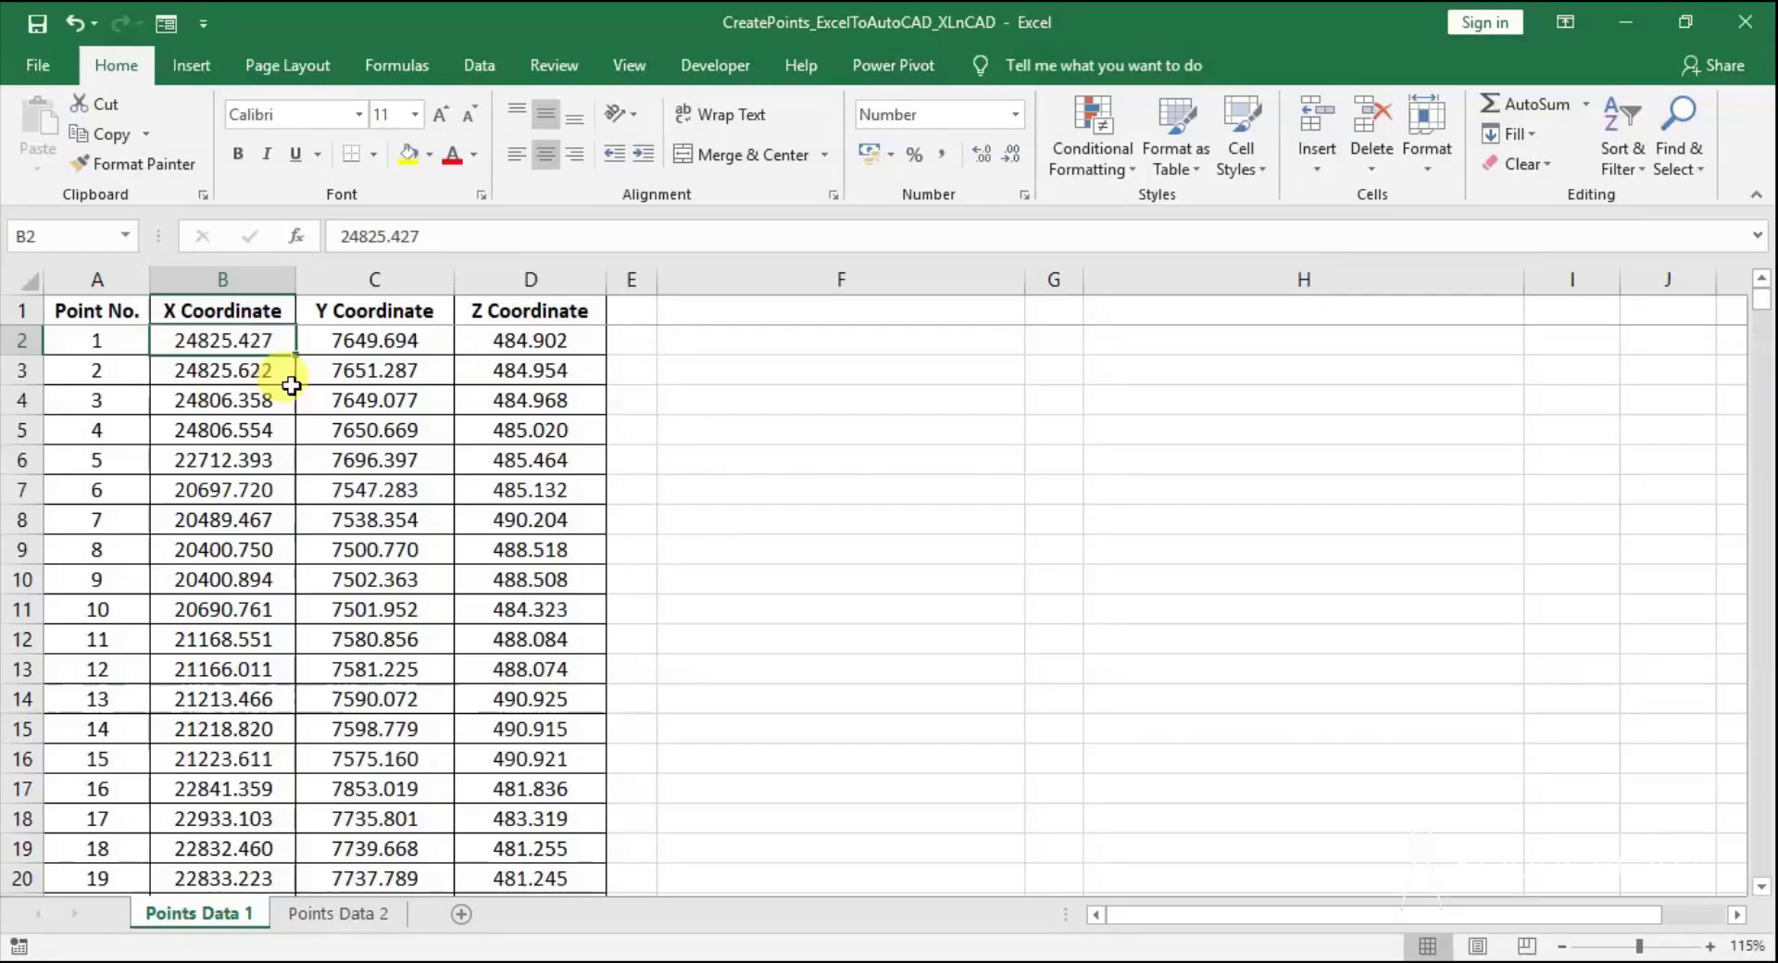
left_click(237, 311)
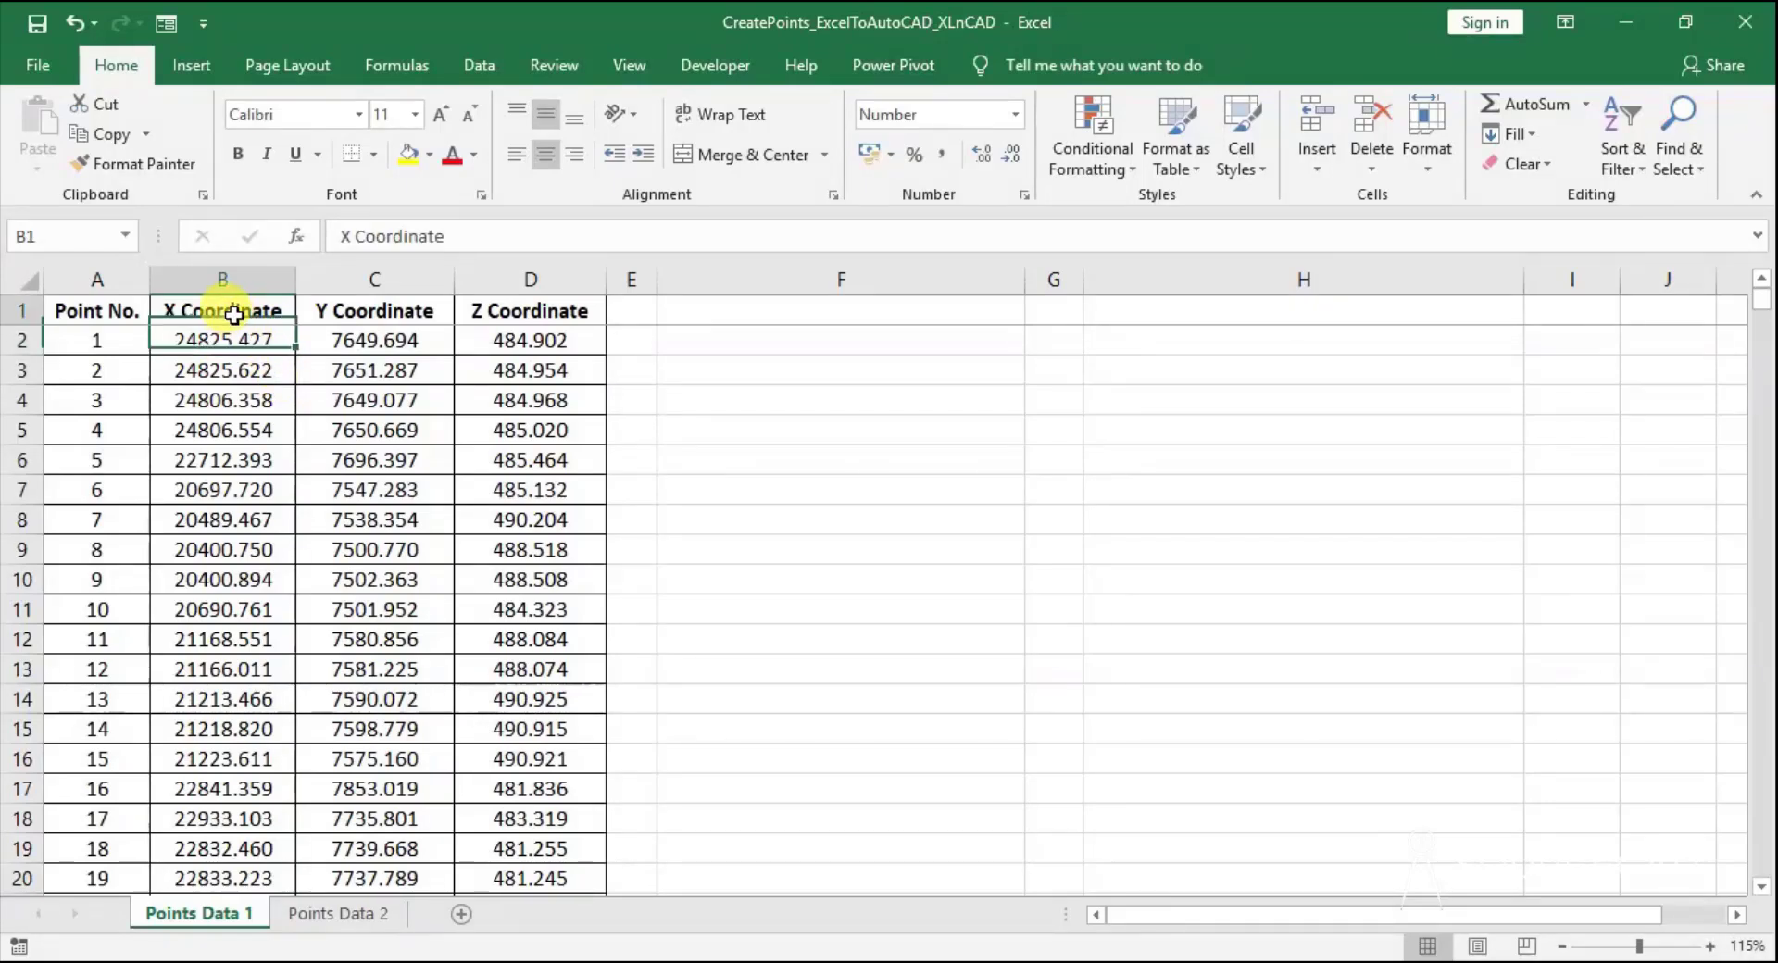
left_click(371, 313)
left_click(528, 314)
left_click_drag(250, 342, 516, 664)
left_click_drag(1762, 303, 1764, 890)
scroll(492, 837, "down", 2)
left_click_drag(130, 701, 554, 701)
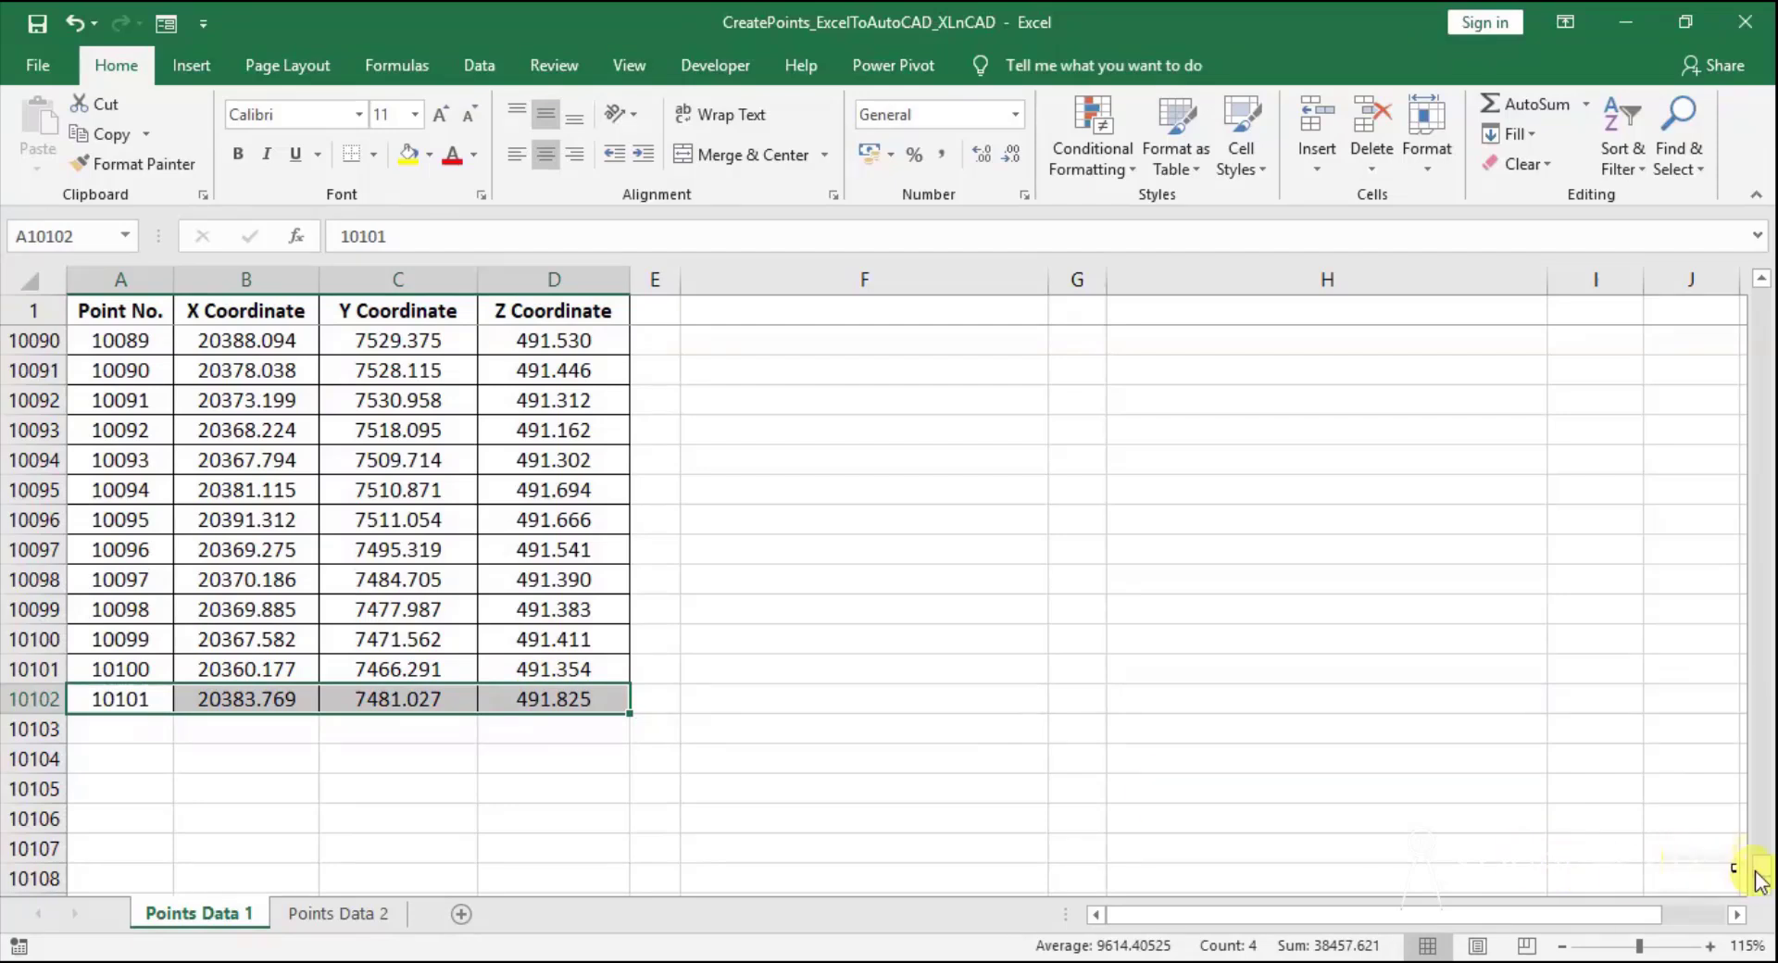
left_click_drag(1762, 871, 1763, 278)
left_click_drag(247, 349, 521, 759)
left_click(762, 597)
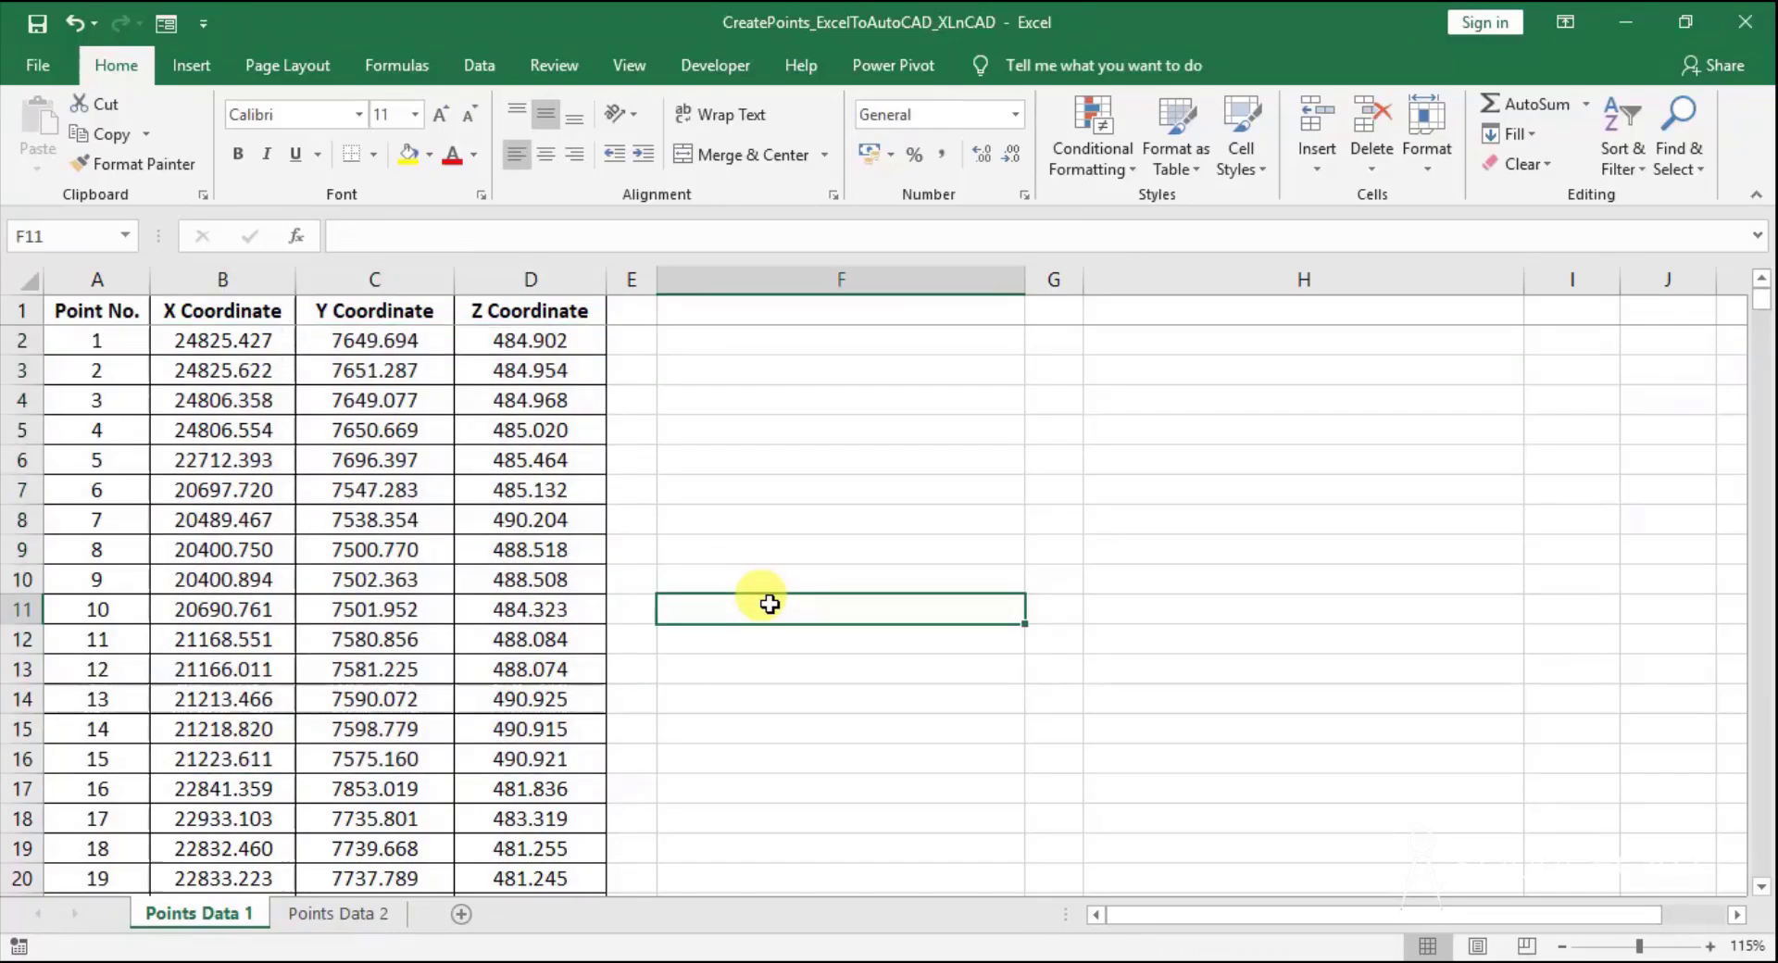
Switch to the CreatePoints_ExcelToAutoCAD__XLnCAD_1 drawing window
left_click(519, 959)
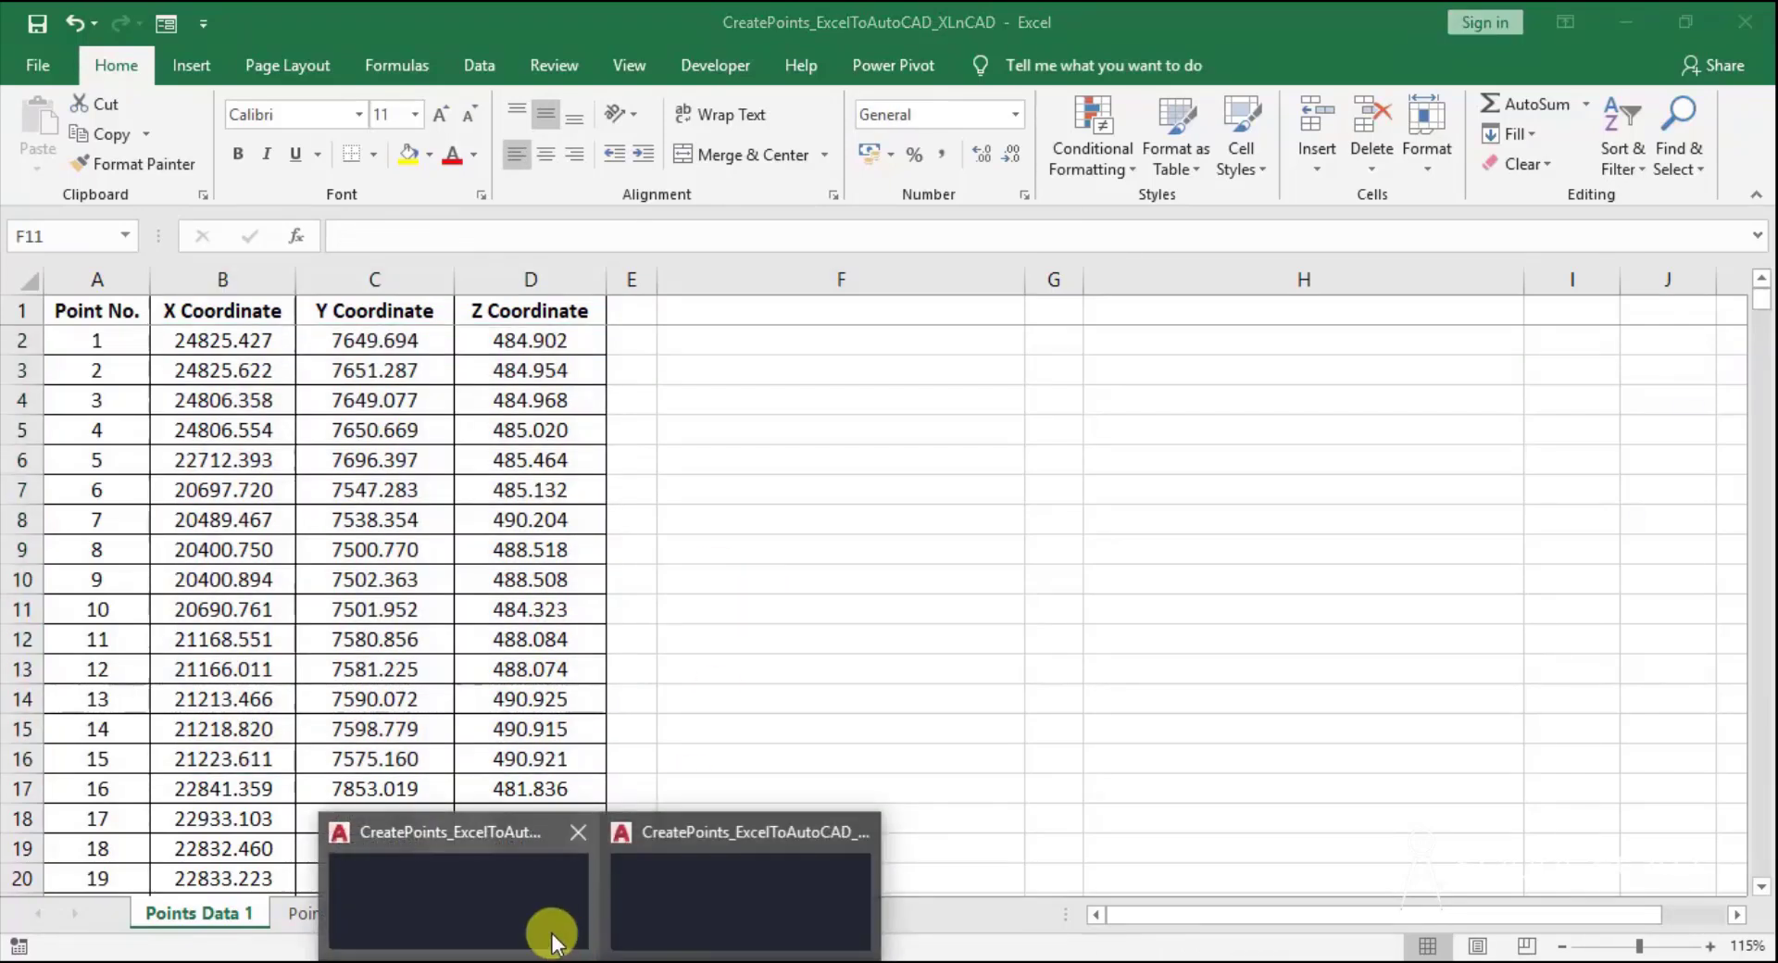
left_click(496, 906)
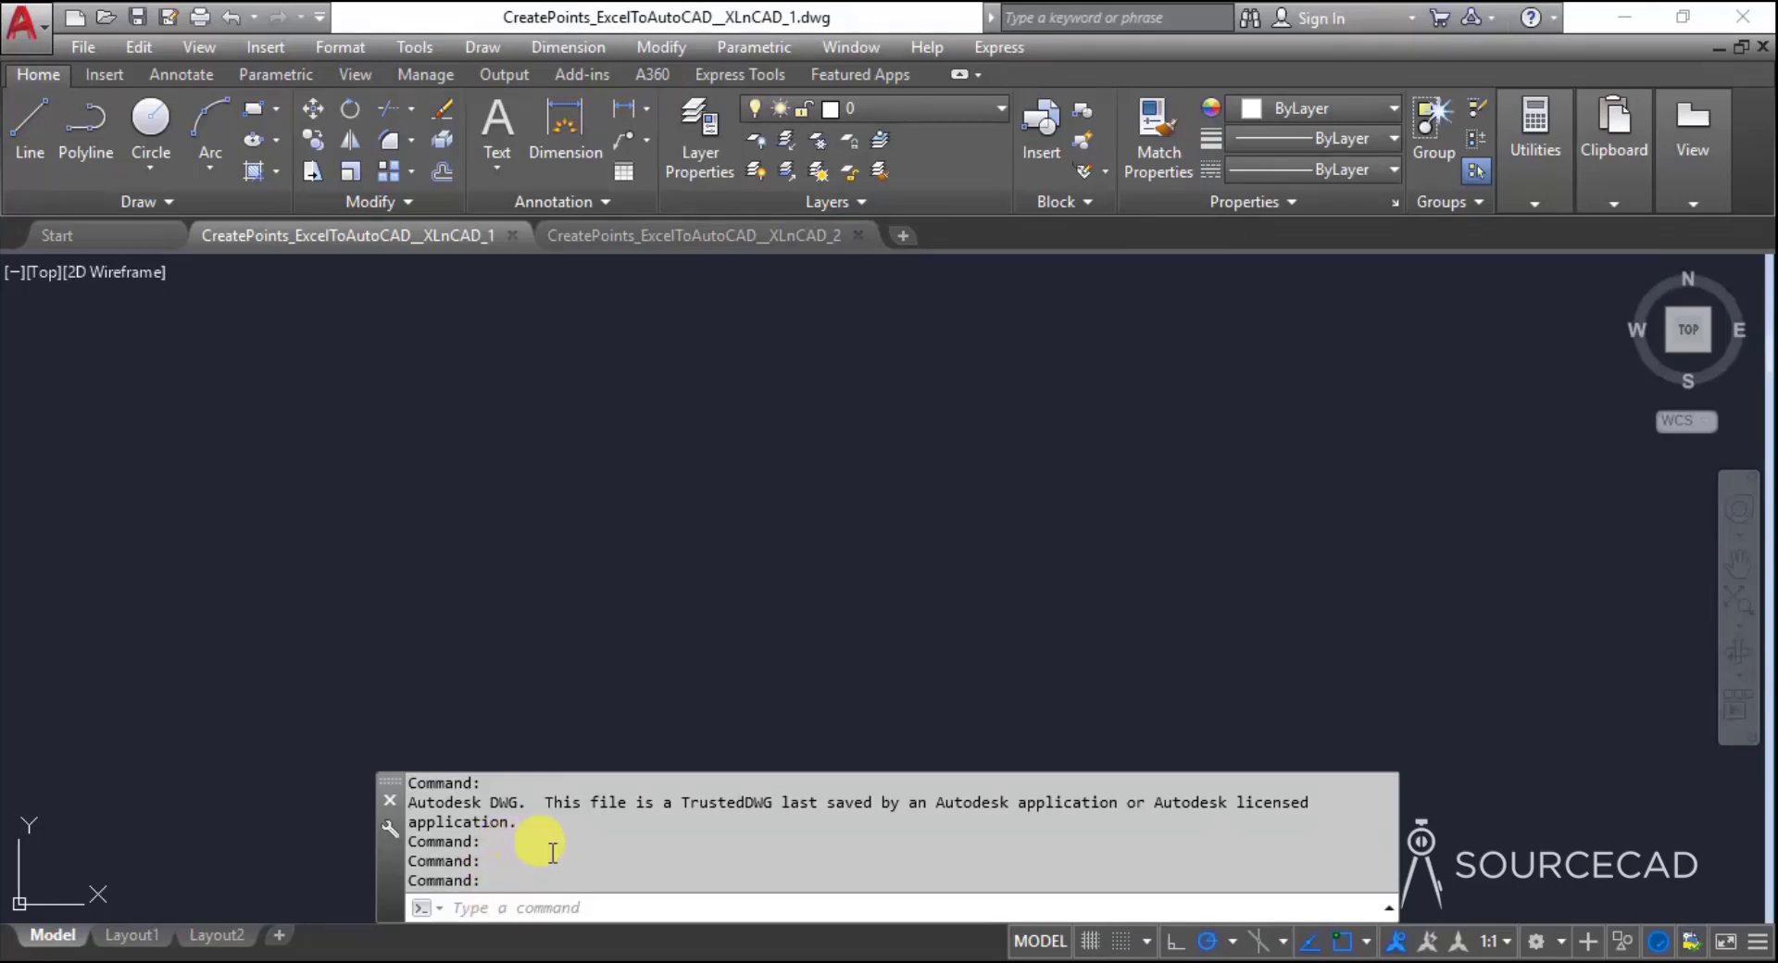
left_click(648, 907)
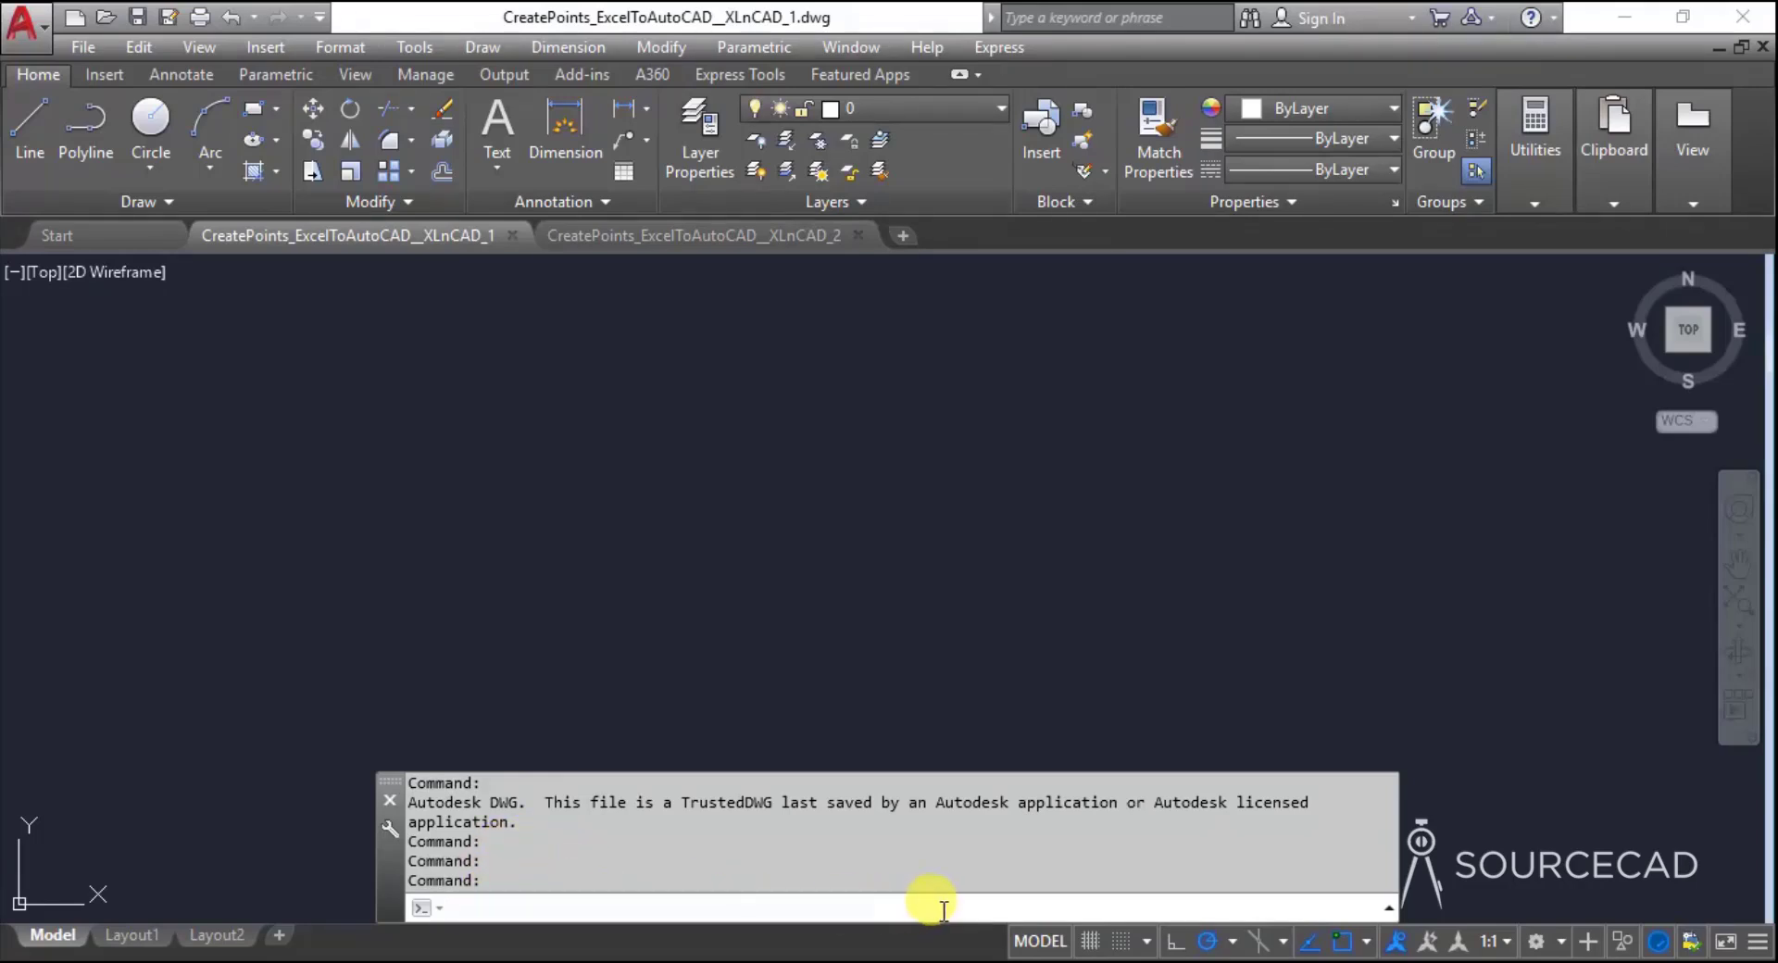
Place a point at 1000,1000,1000 with the POINT command
type("POIN")
type("T")
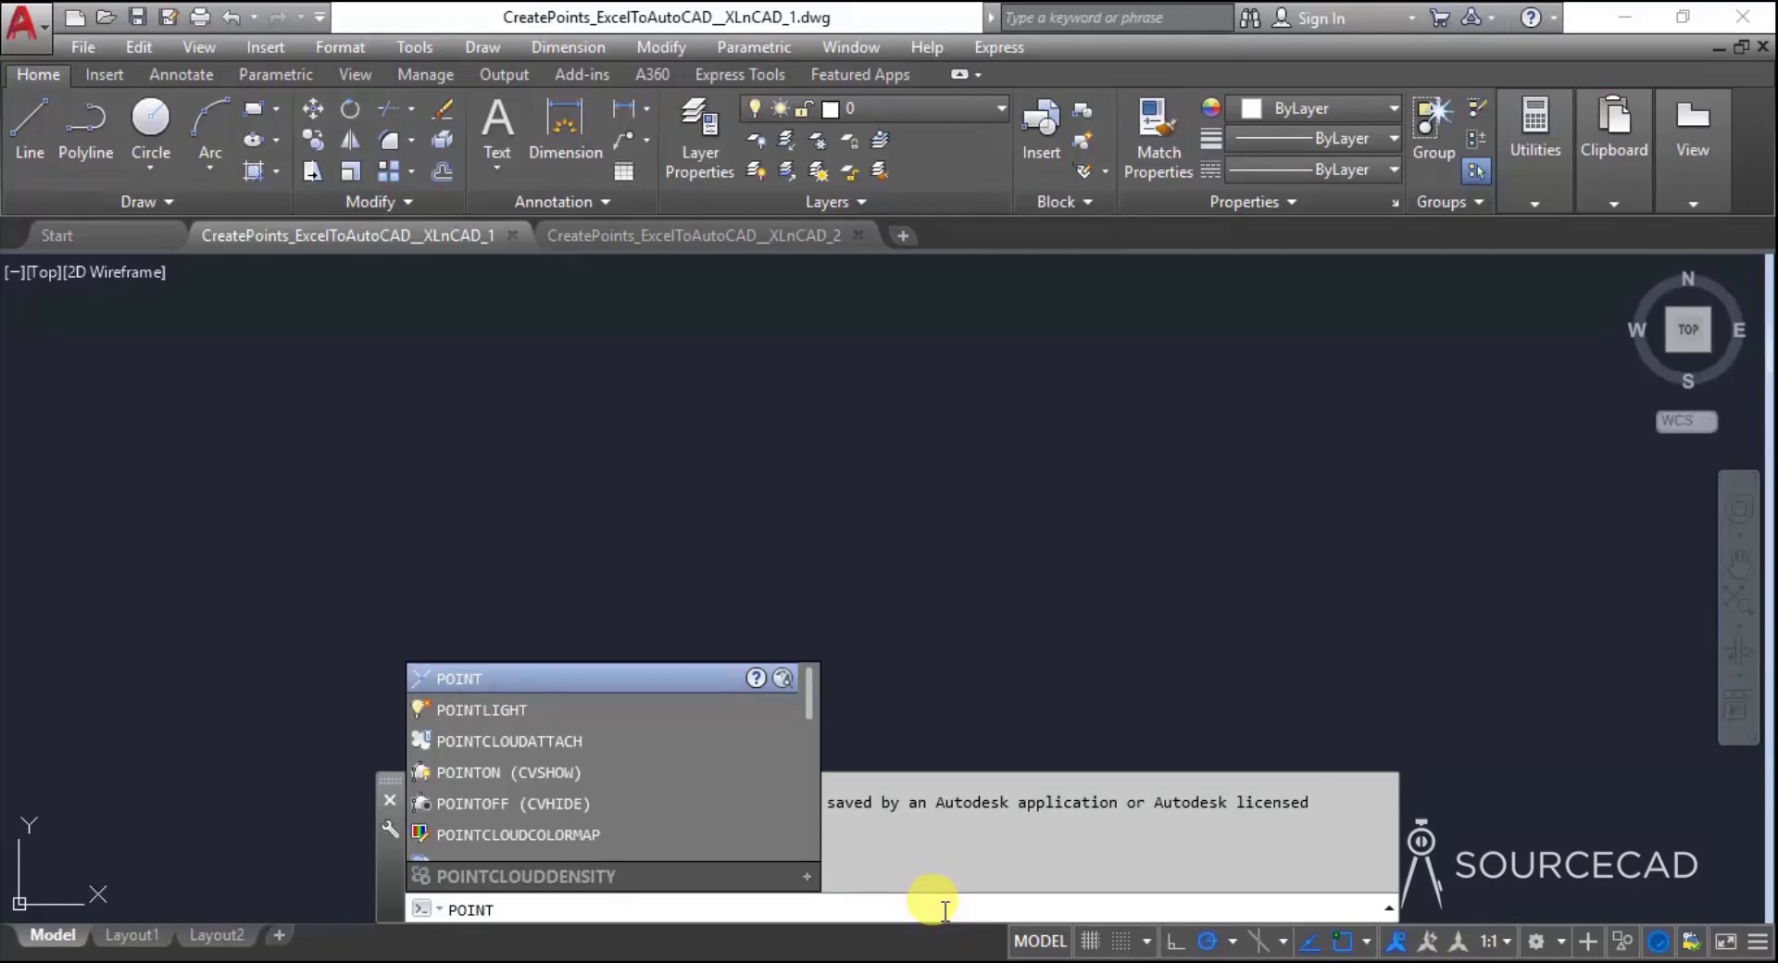
key("Return")
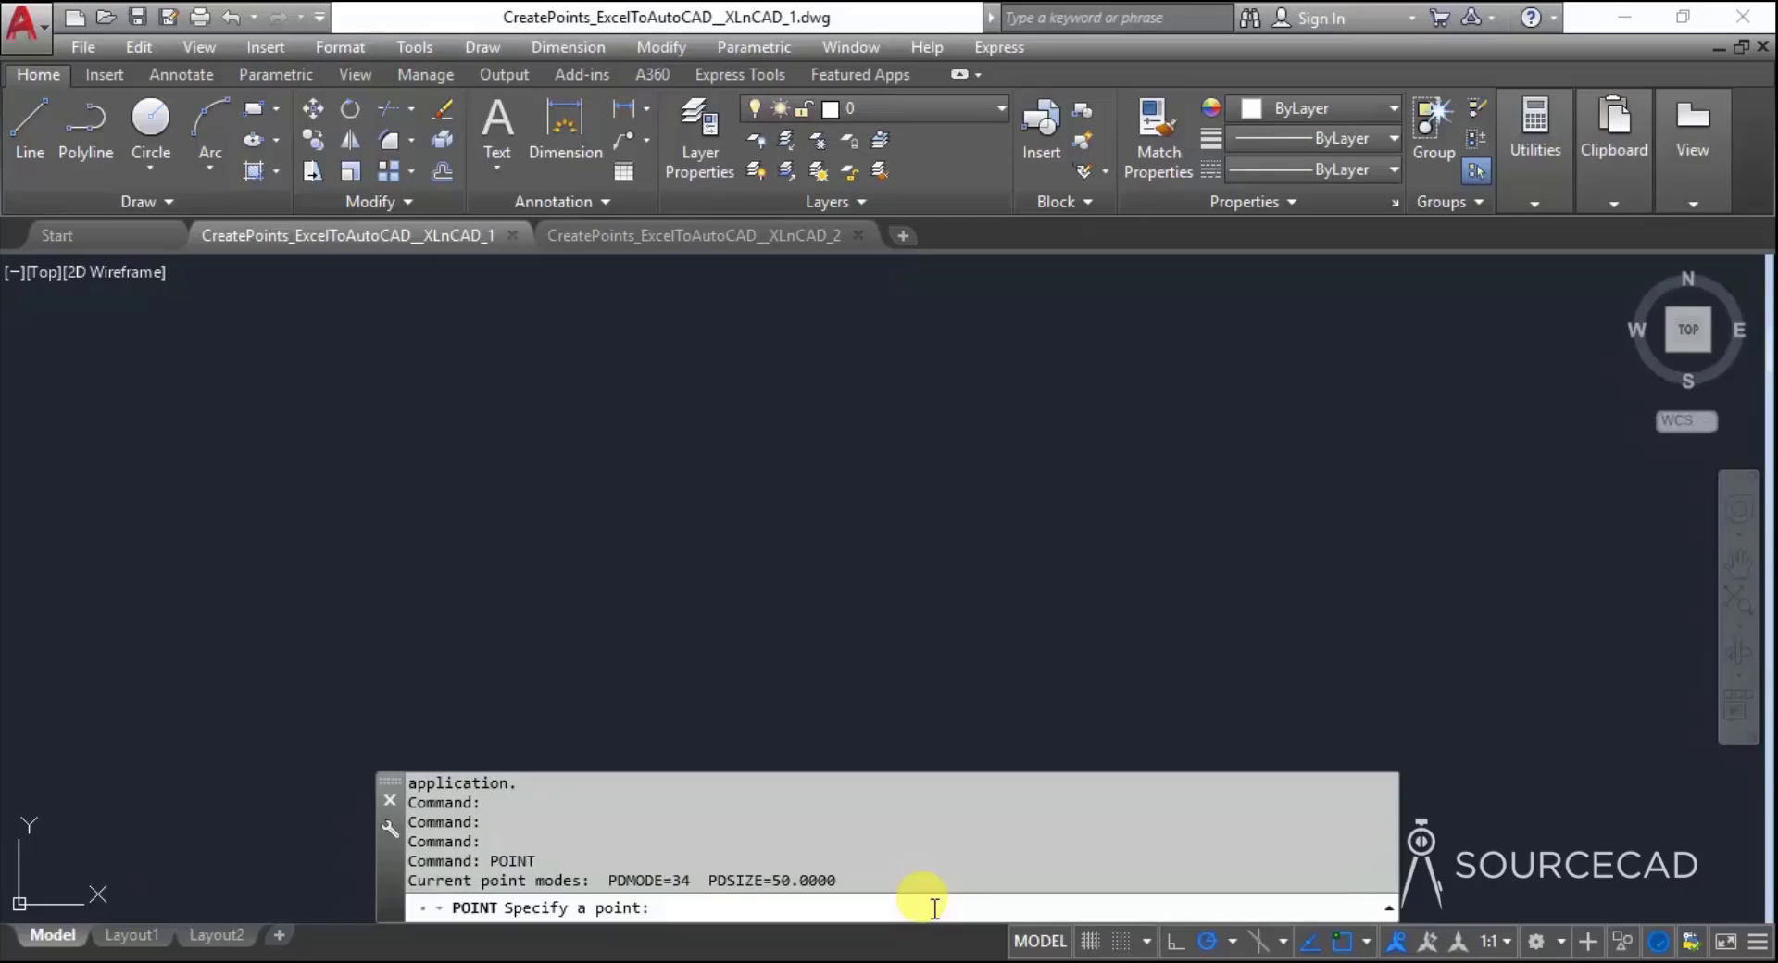
type("000,1000,1000")
key("Return")
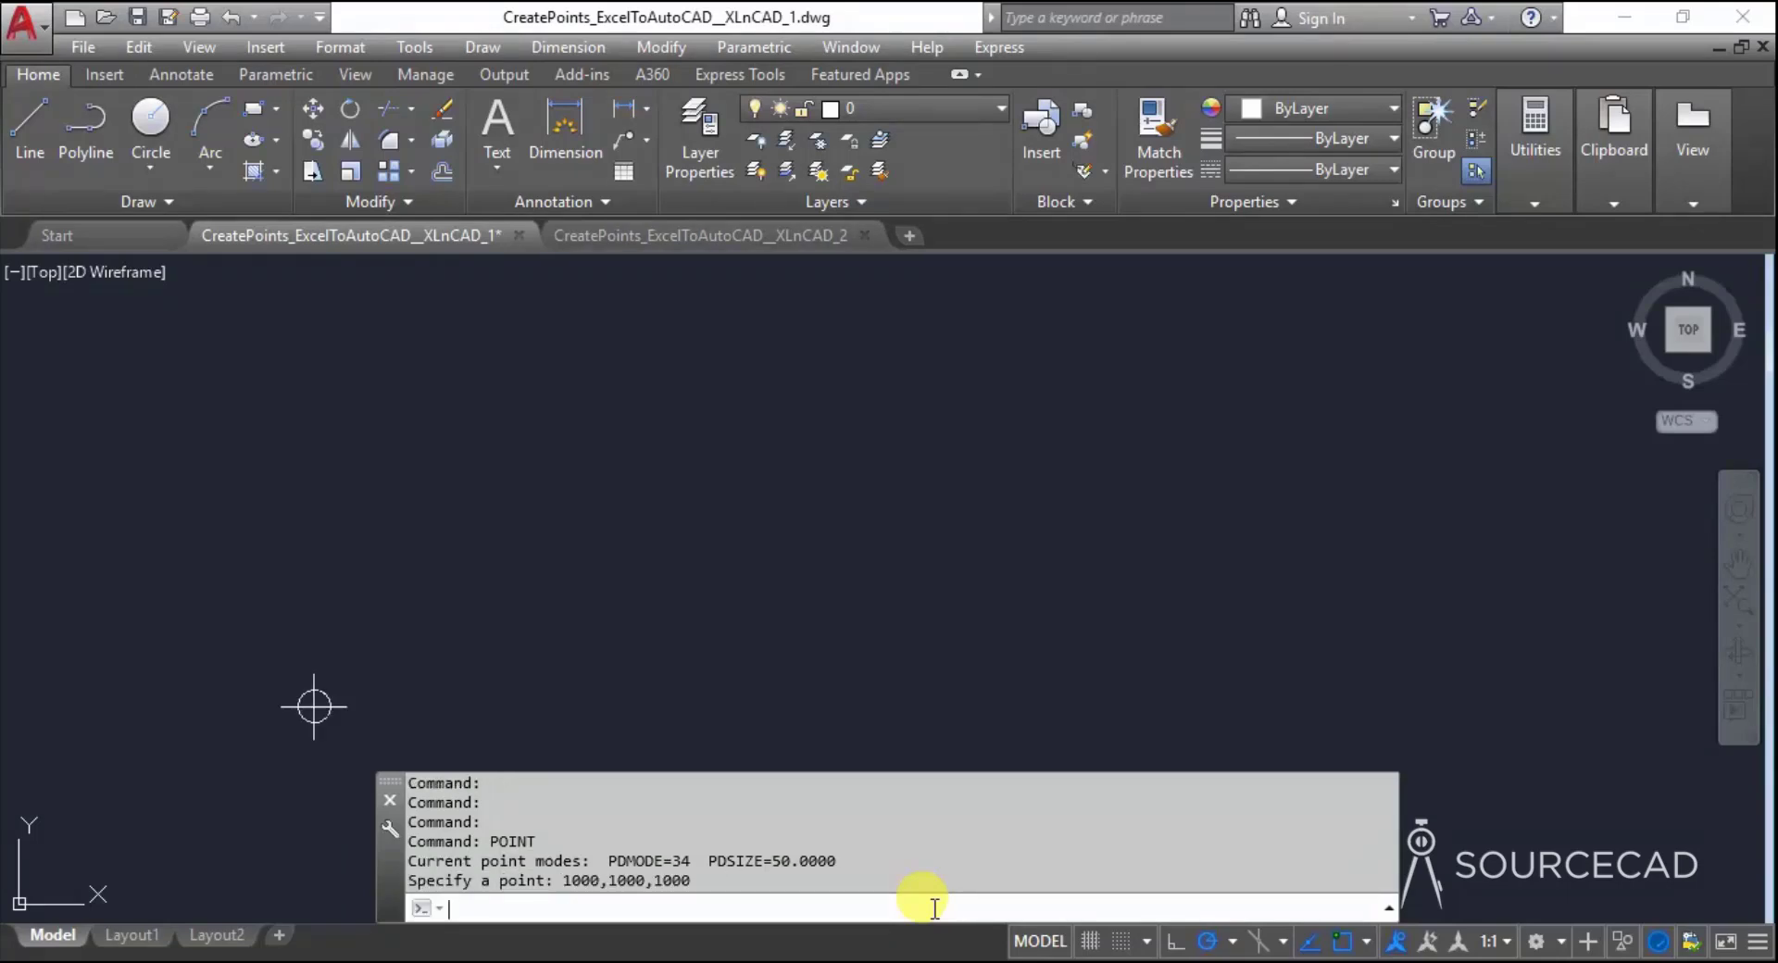
left_click(352, 721)
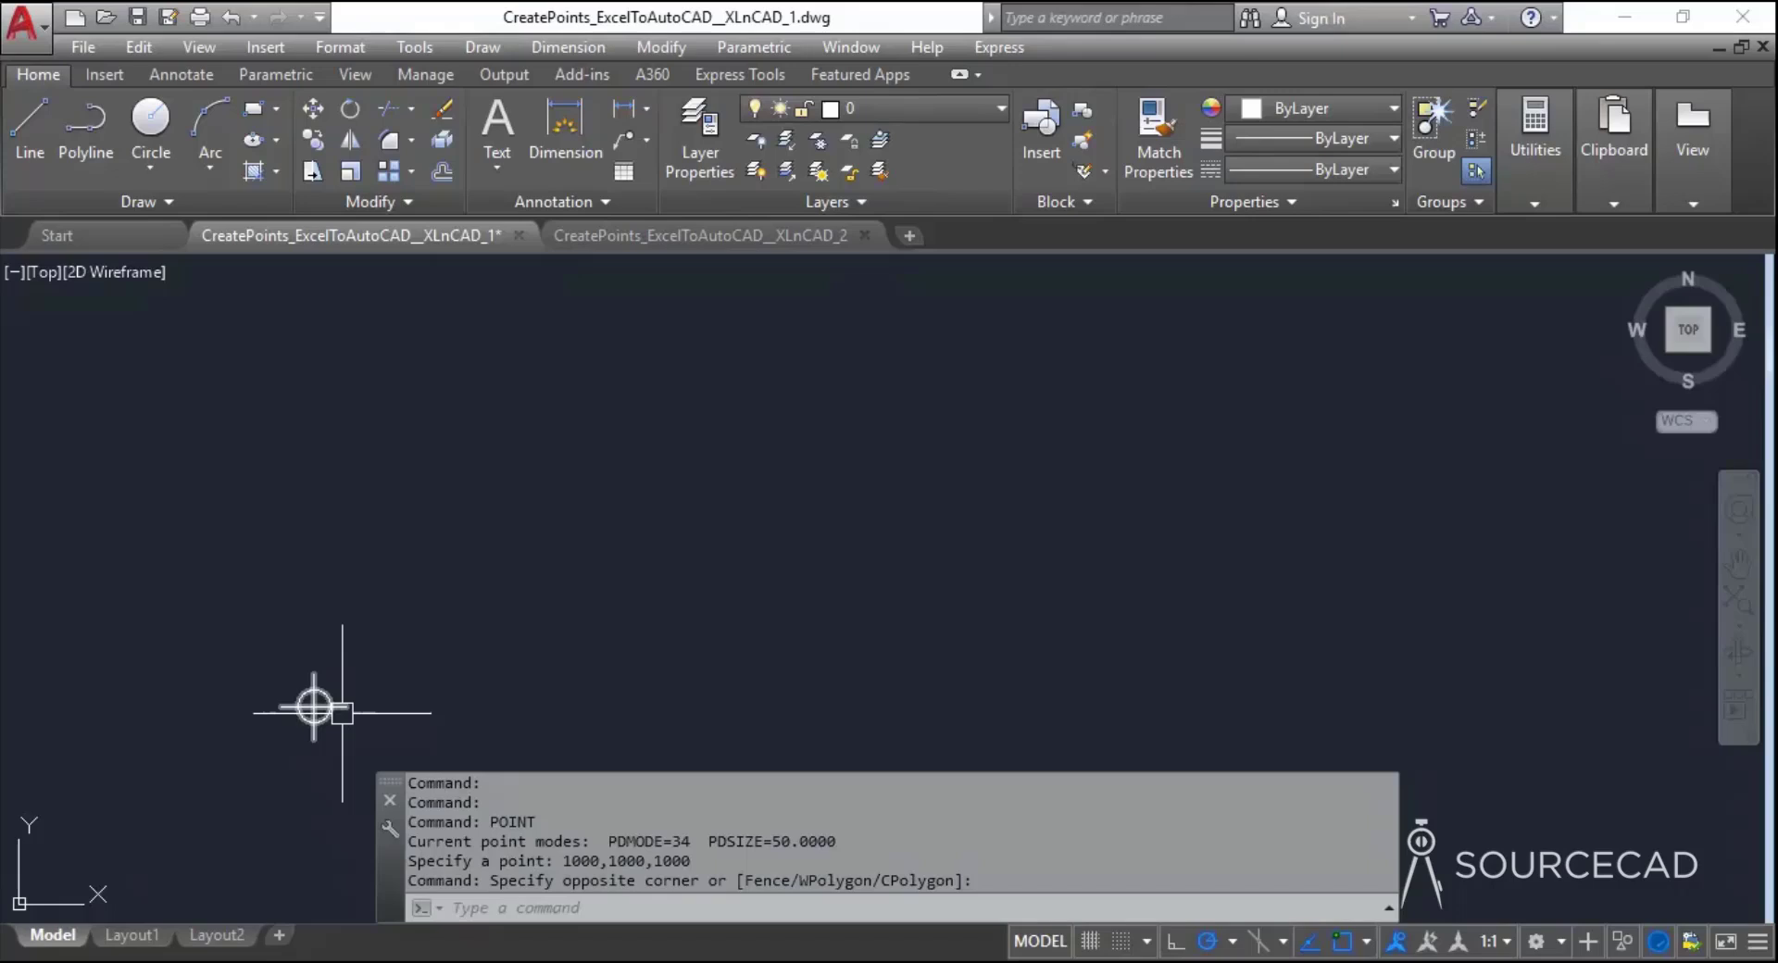
left_click(342, 713)
right_click(455, 660)
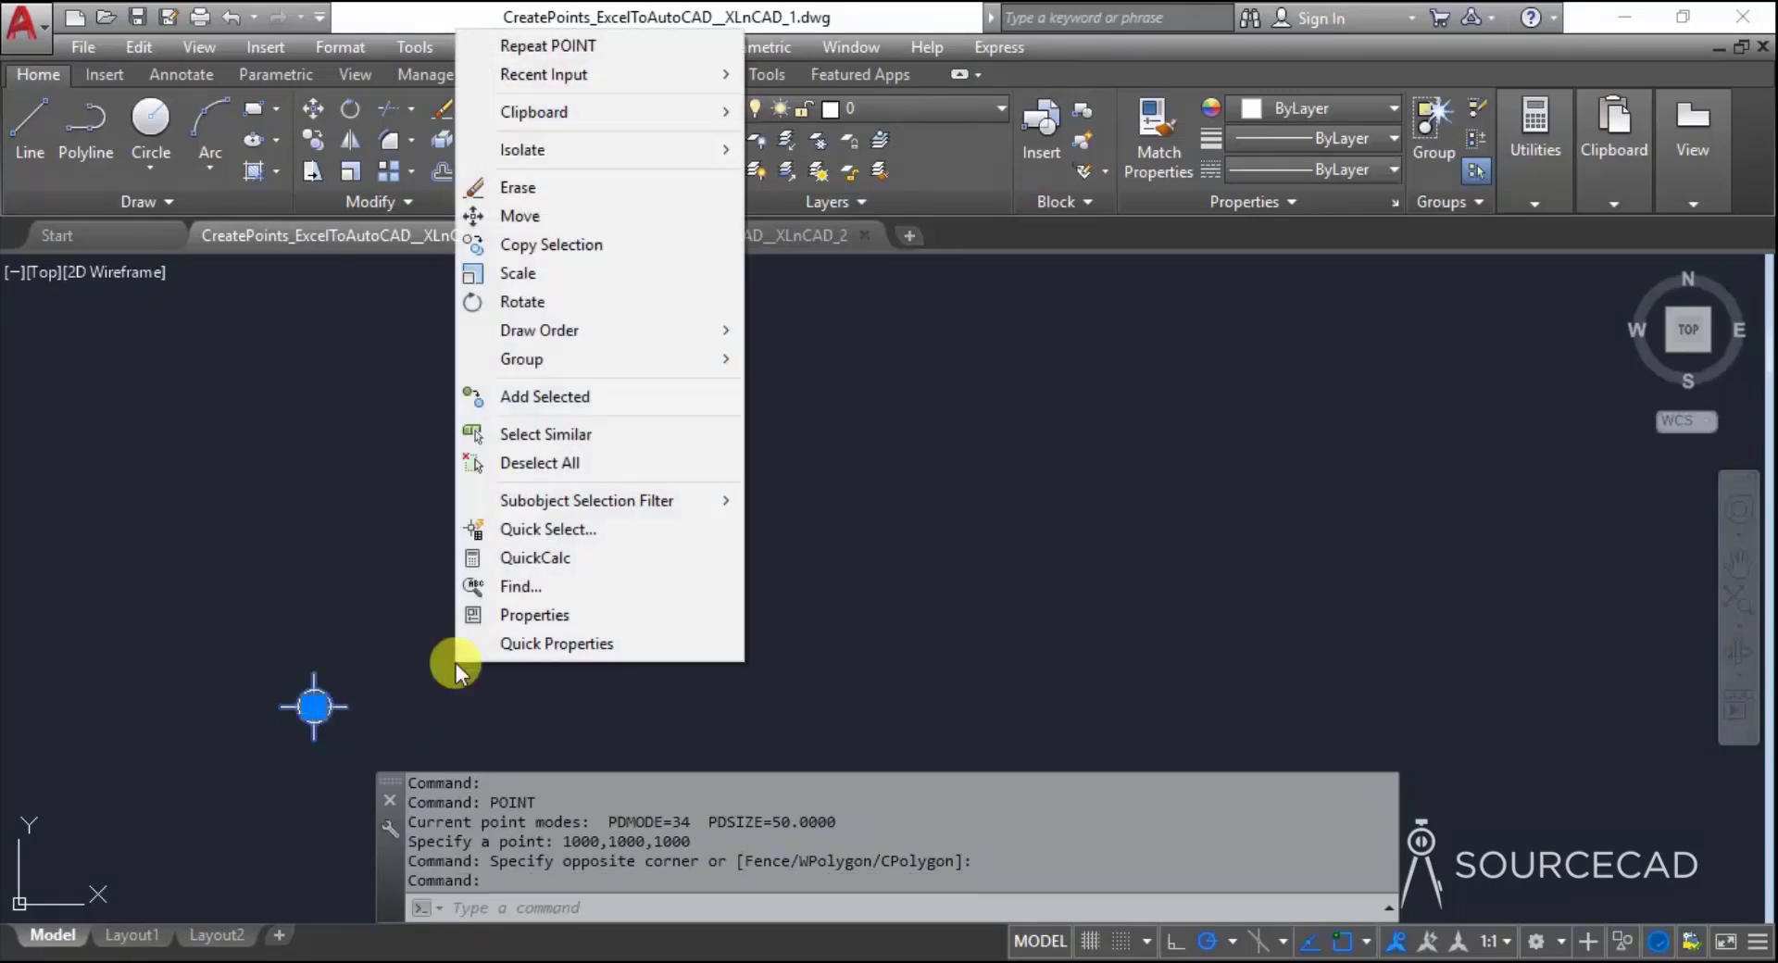
left_click(546, 613)
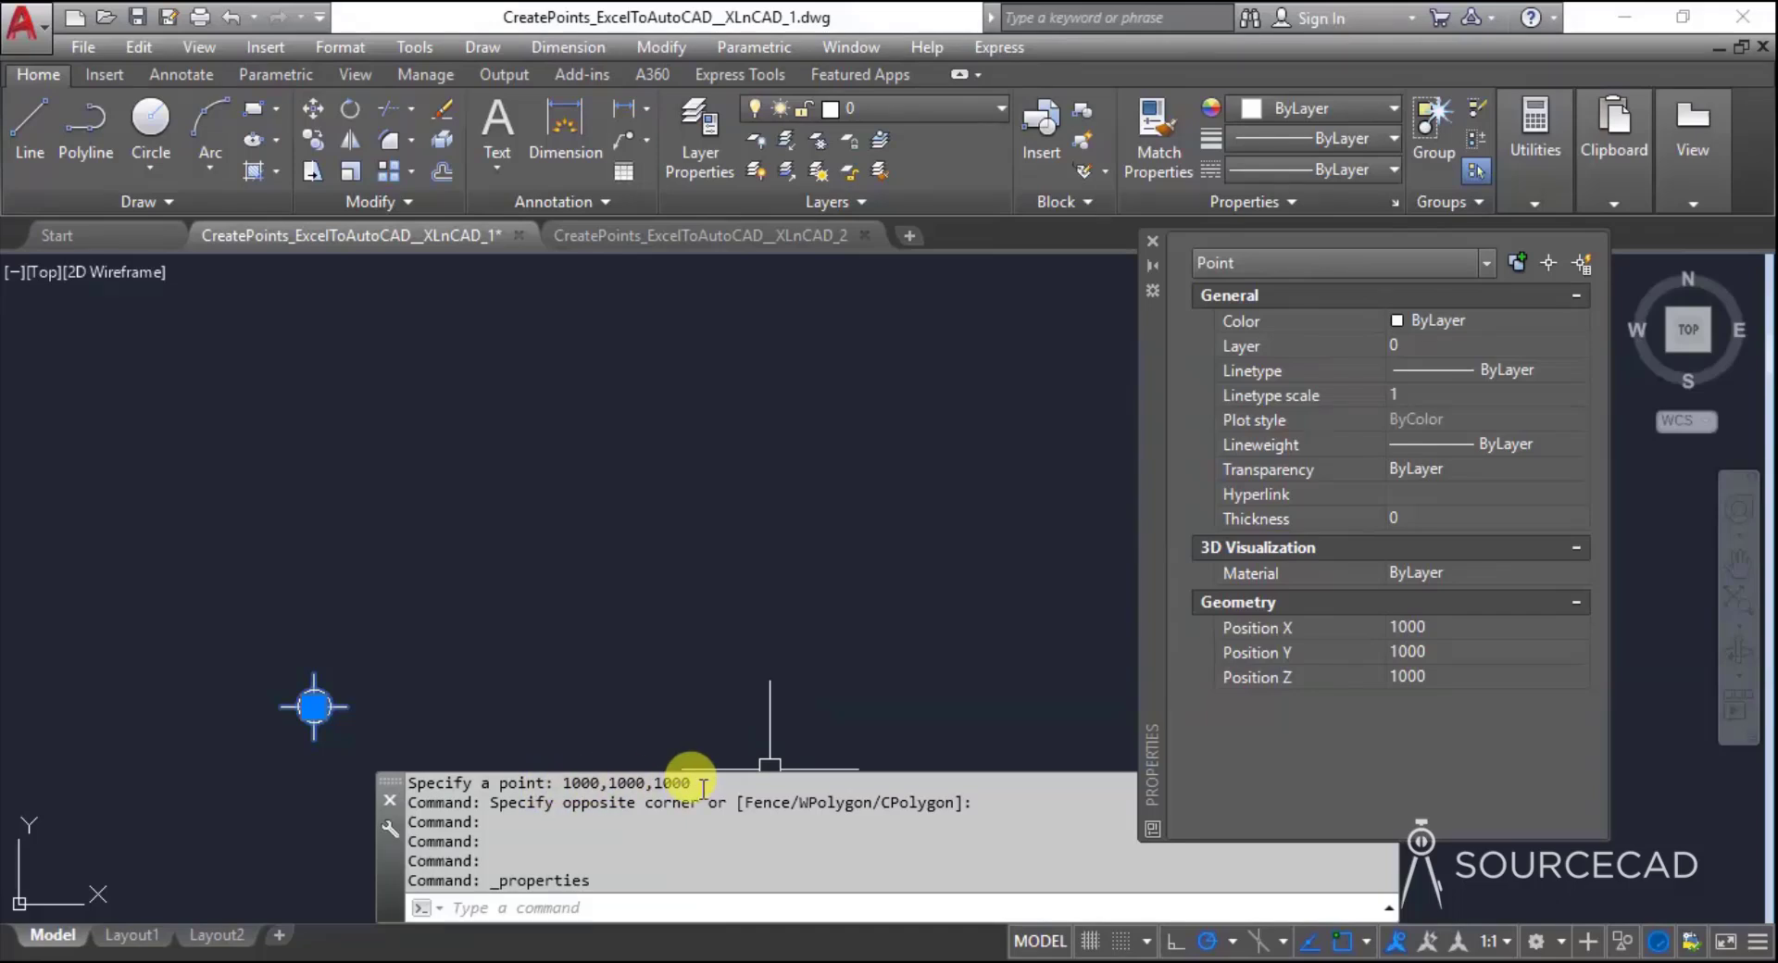
left_click(1153, 242)
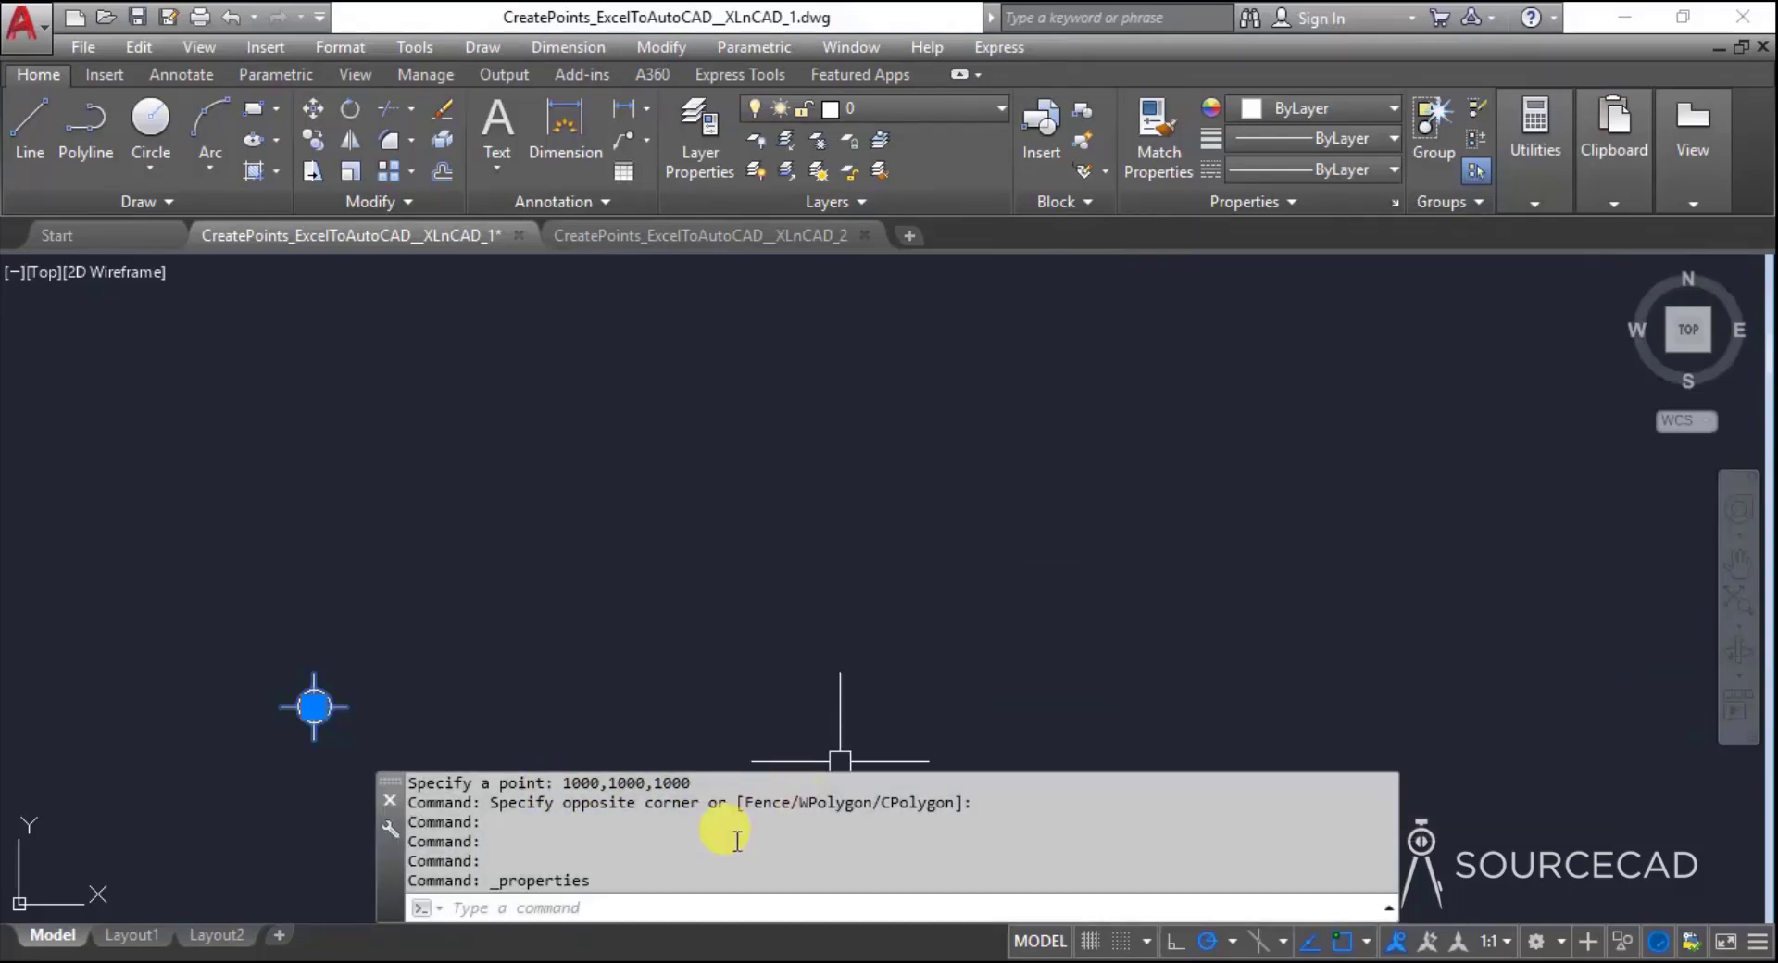
left_click(587, 906)
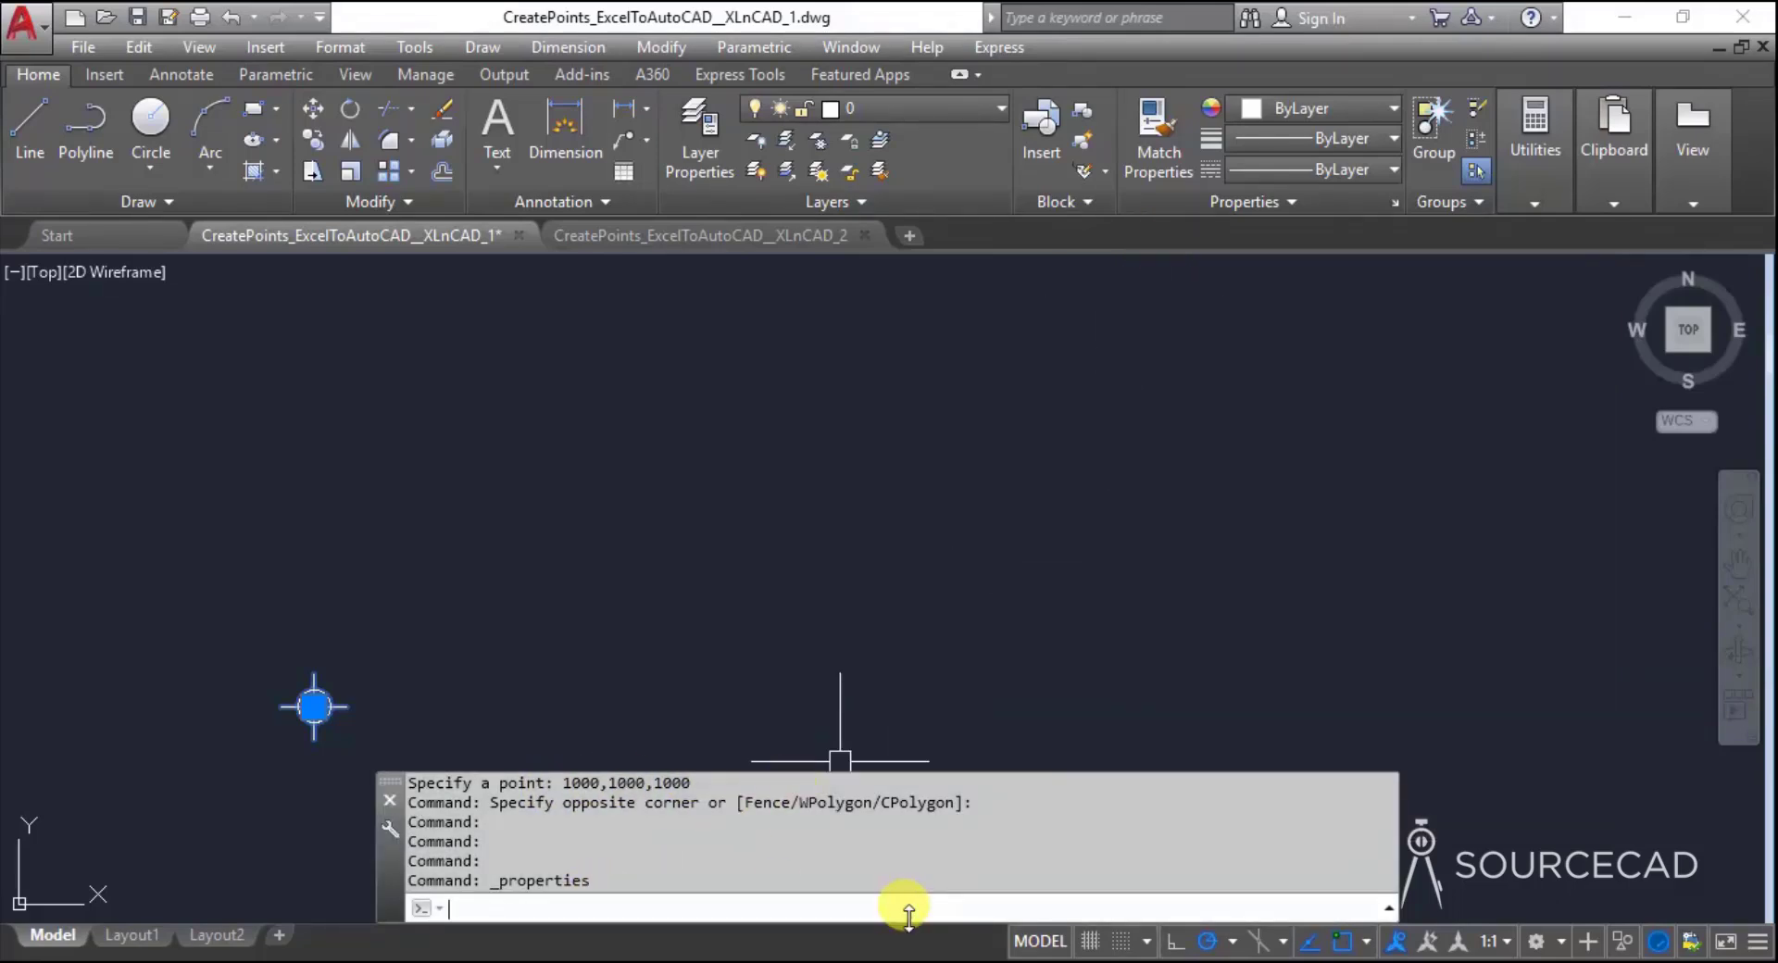
Use POINT to place a second point at 2500,1500,2000
type("POINT")
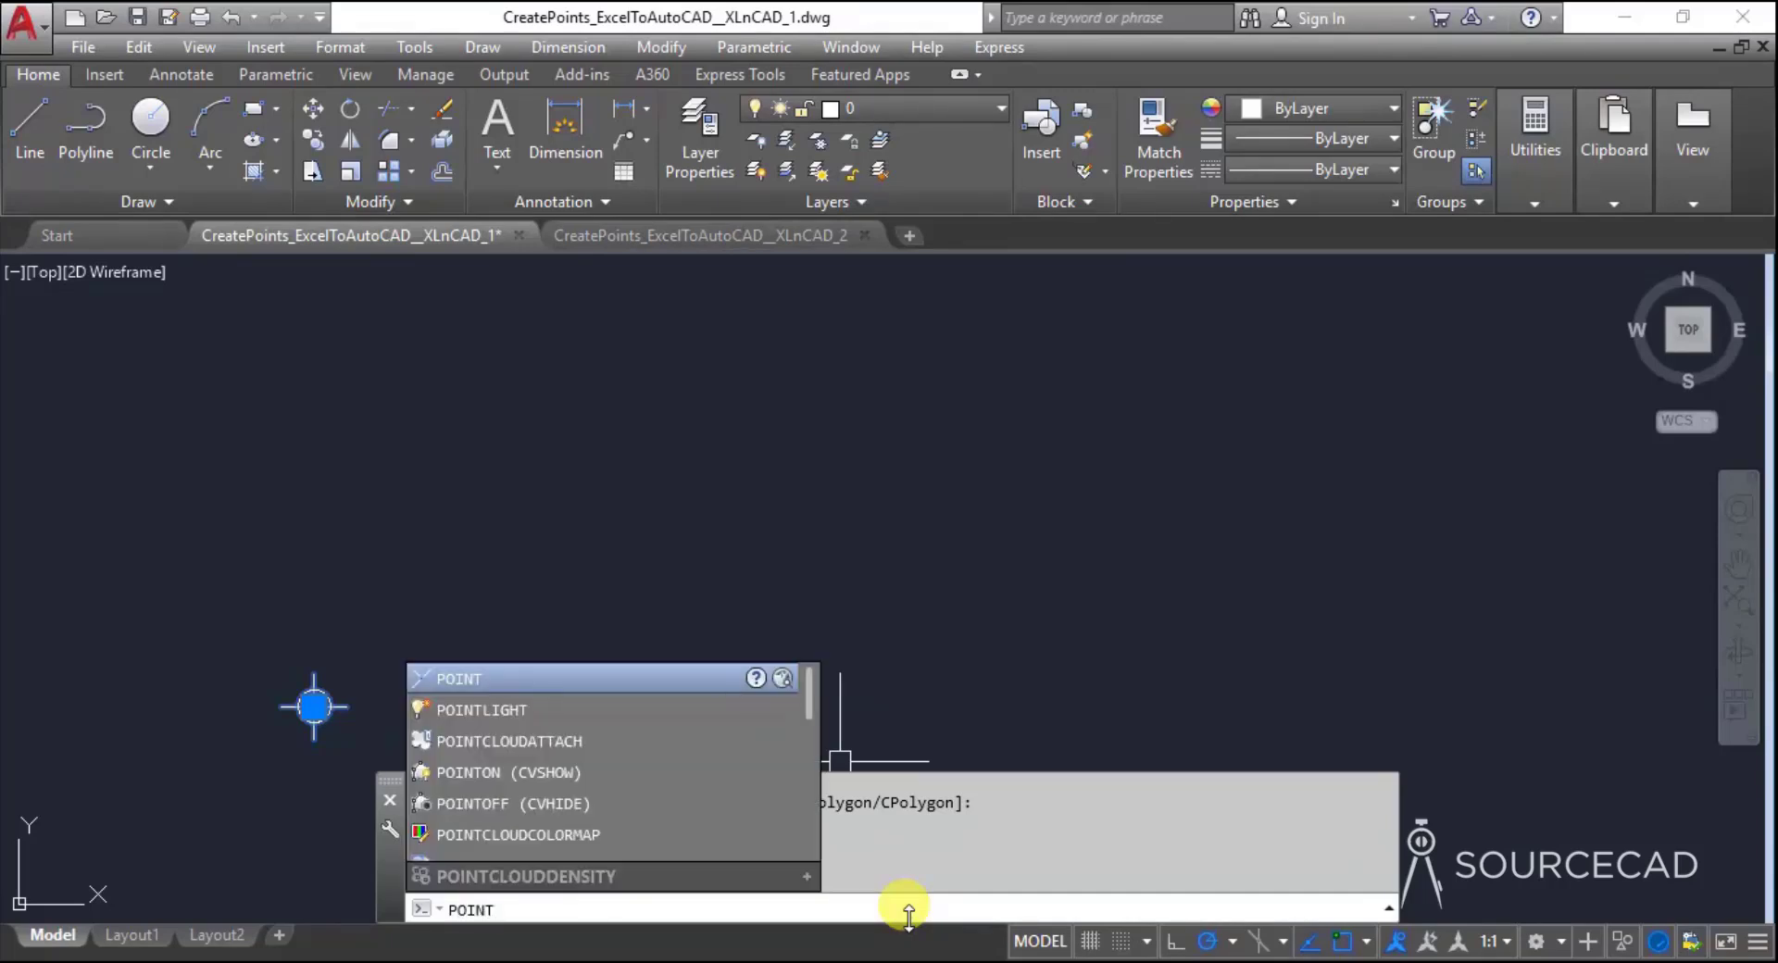
key("Return")
type("2500,1500,")
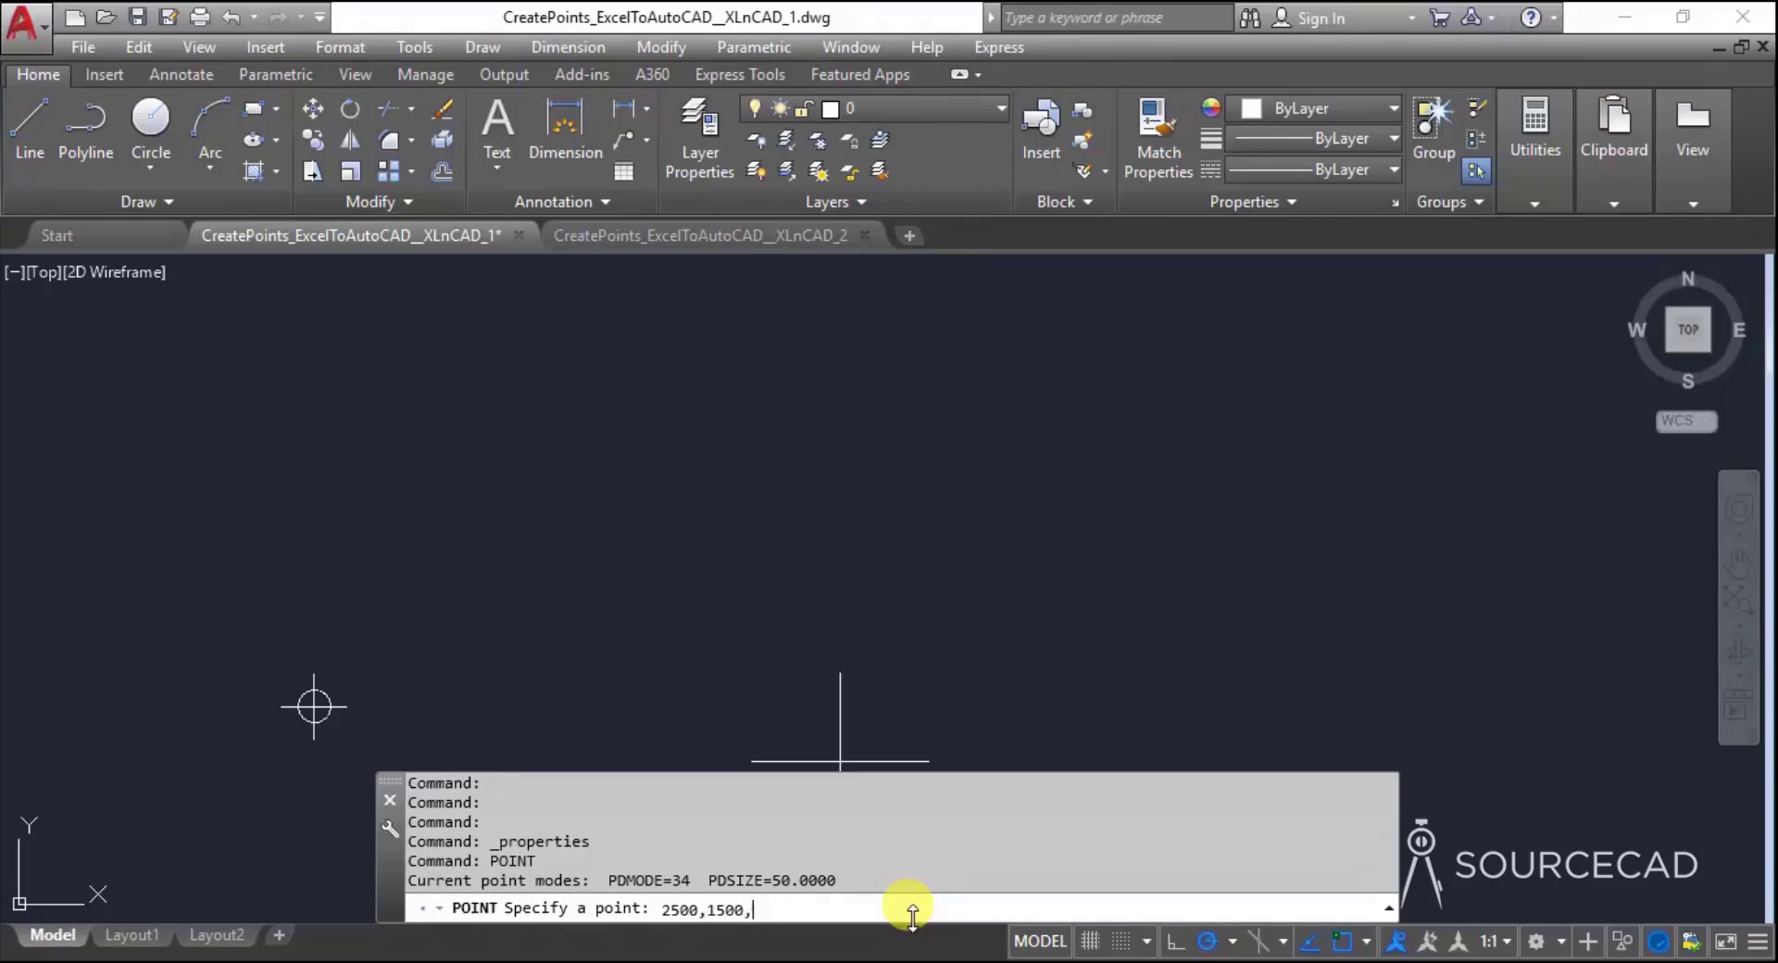
type("2000")
key("Return")
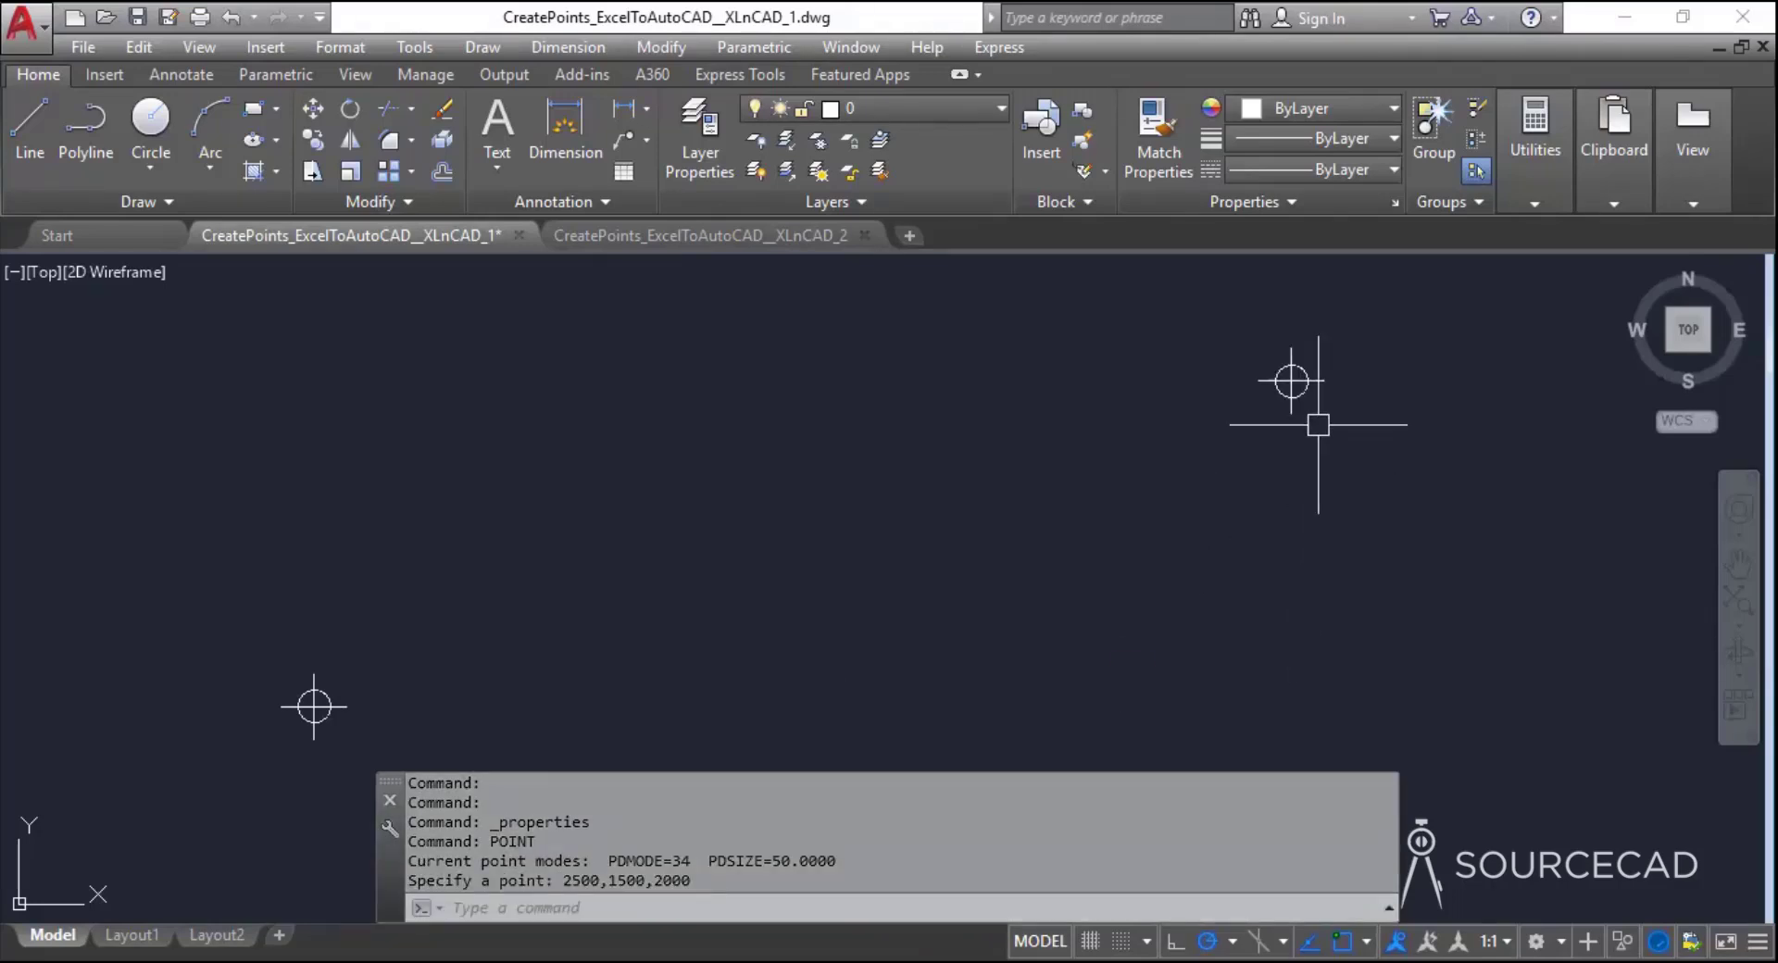
Select the new point and confirm in Properties that its X, Y and Z are 2500, 1500, 2000
left_click(1352, 435)
left_click(1209, 339)
right_click(959, 406)
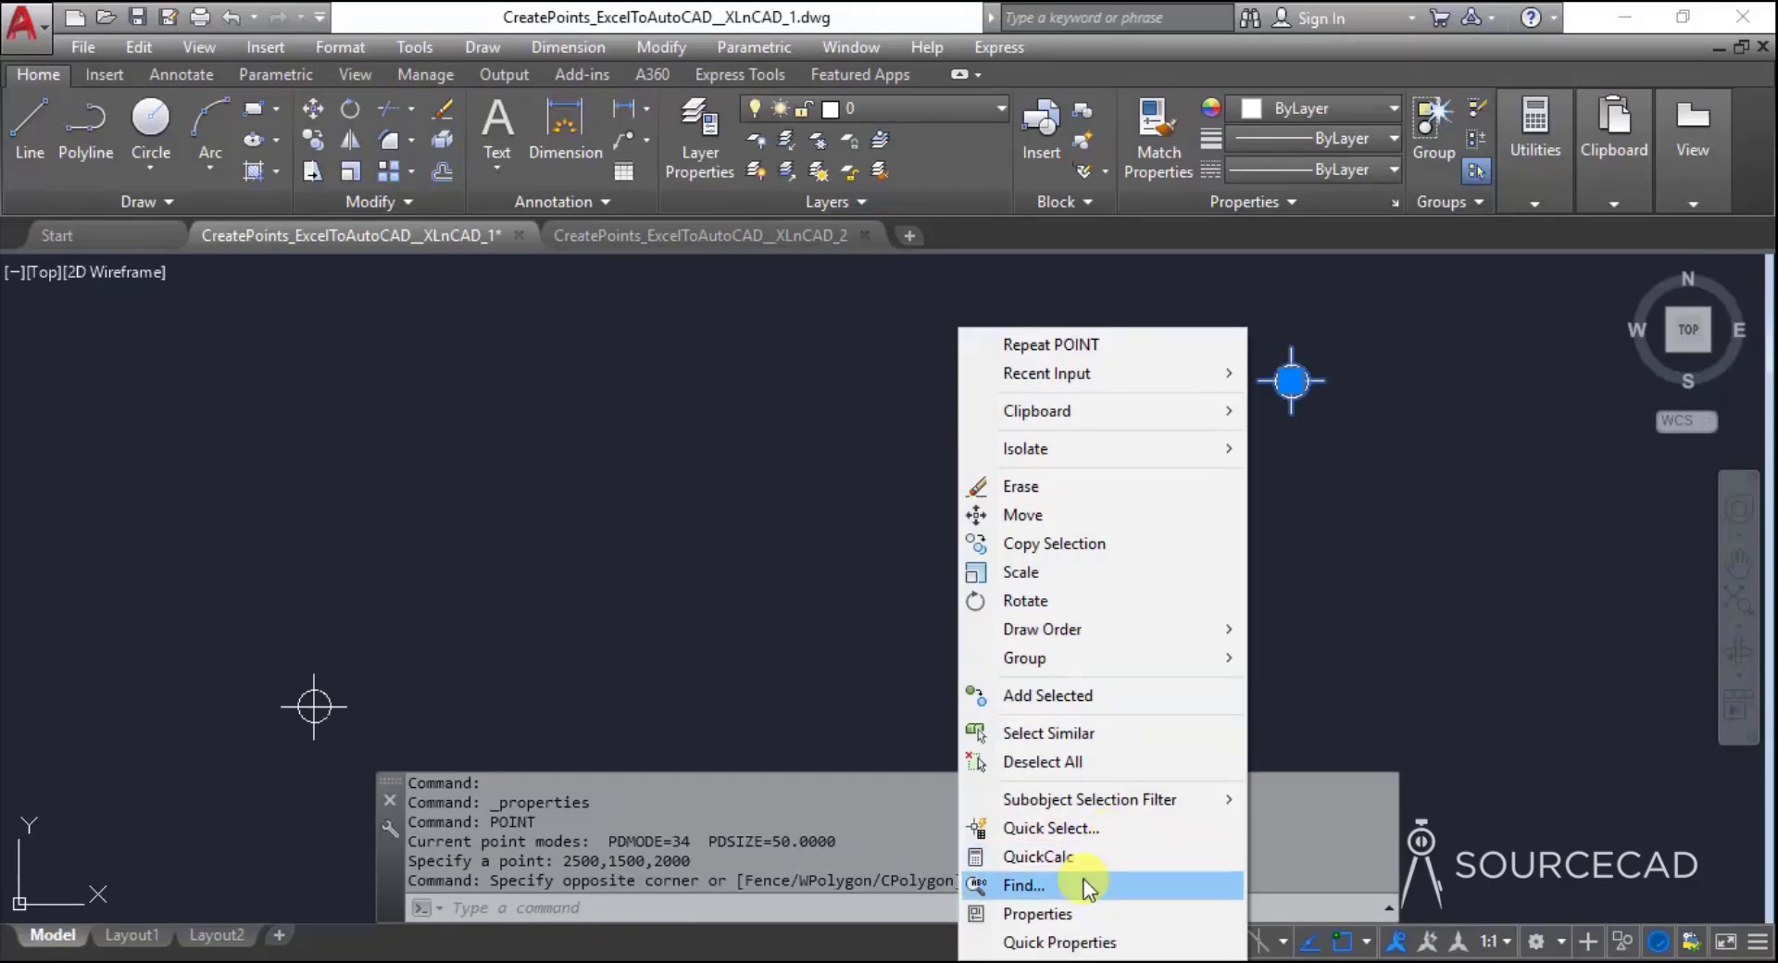
left_click(1036, 914)
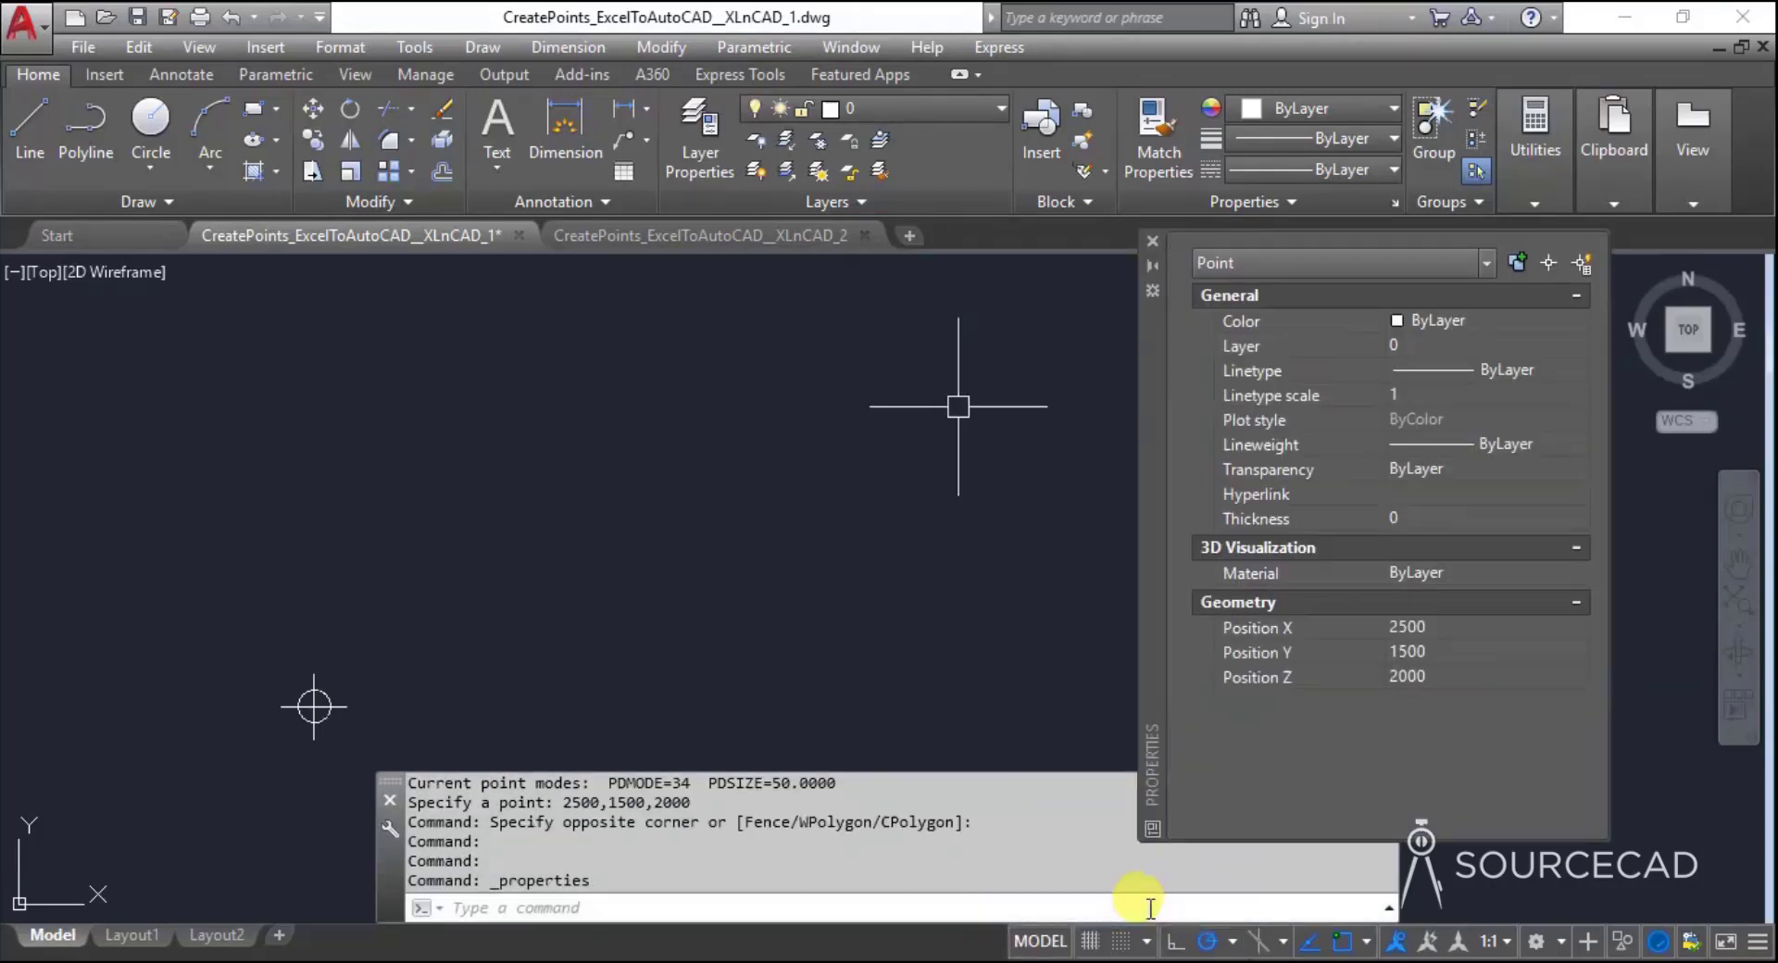
mouse_move(1142, 381)
left_mouse_down()
mouse_move(717, 384)
mouse_move(1186, 408)
left_mouse_up()
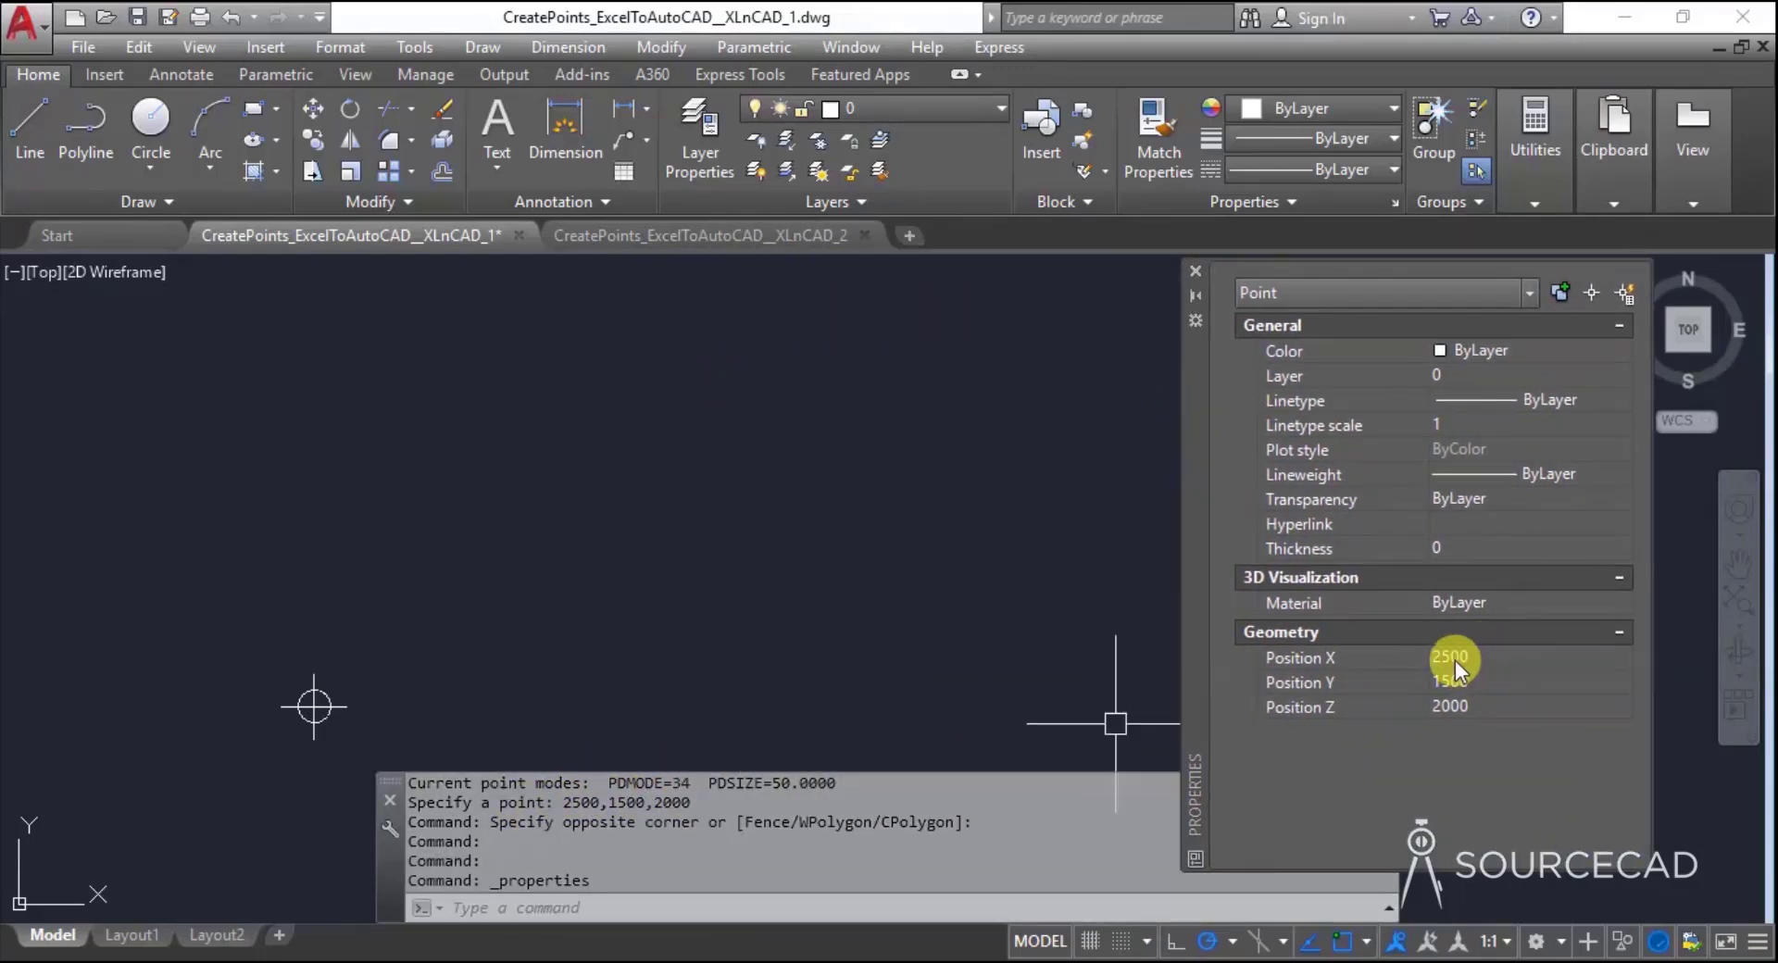
left_click_drag(1199, 526, 677, 496)
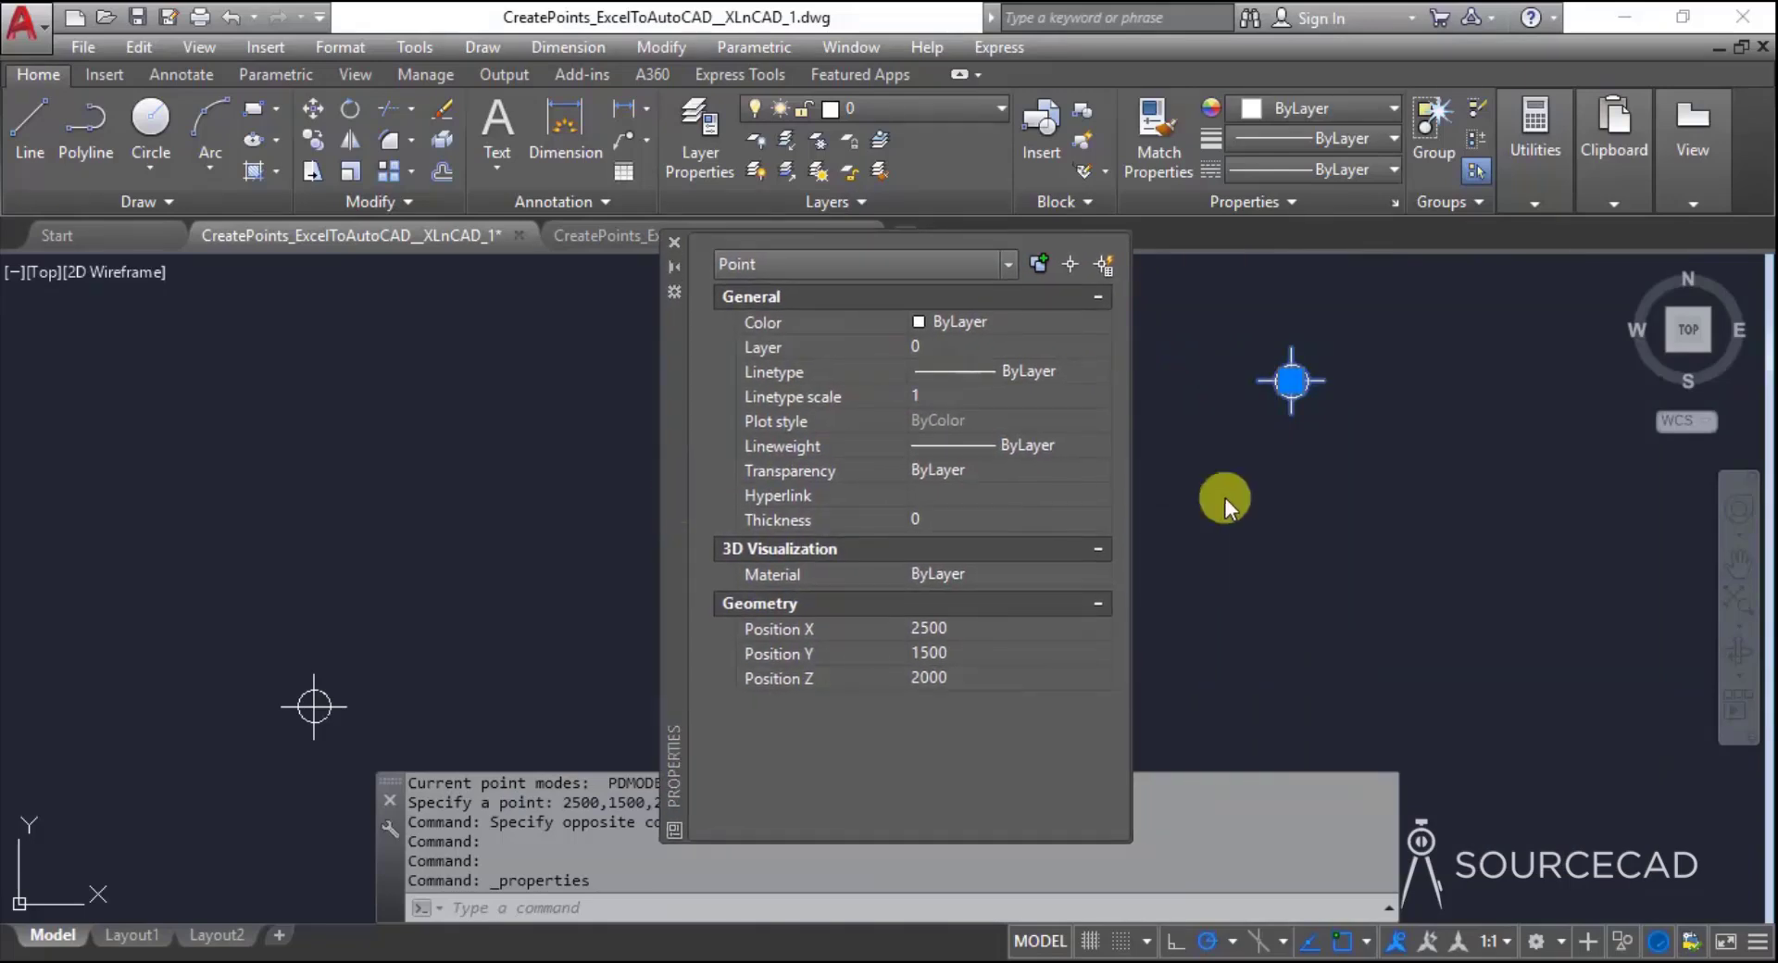
left_click(676, 244)
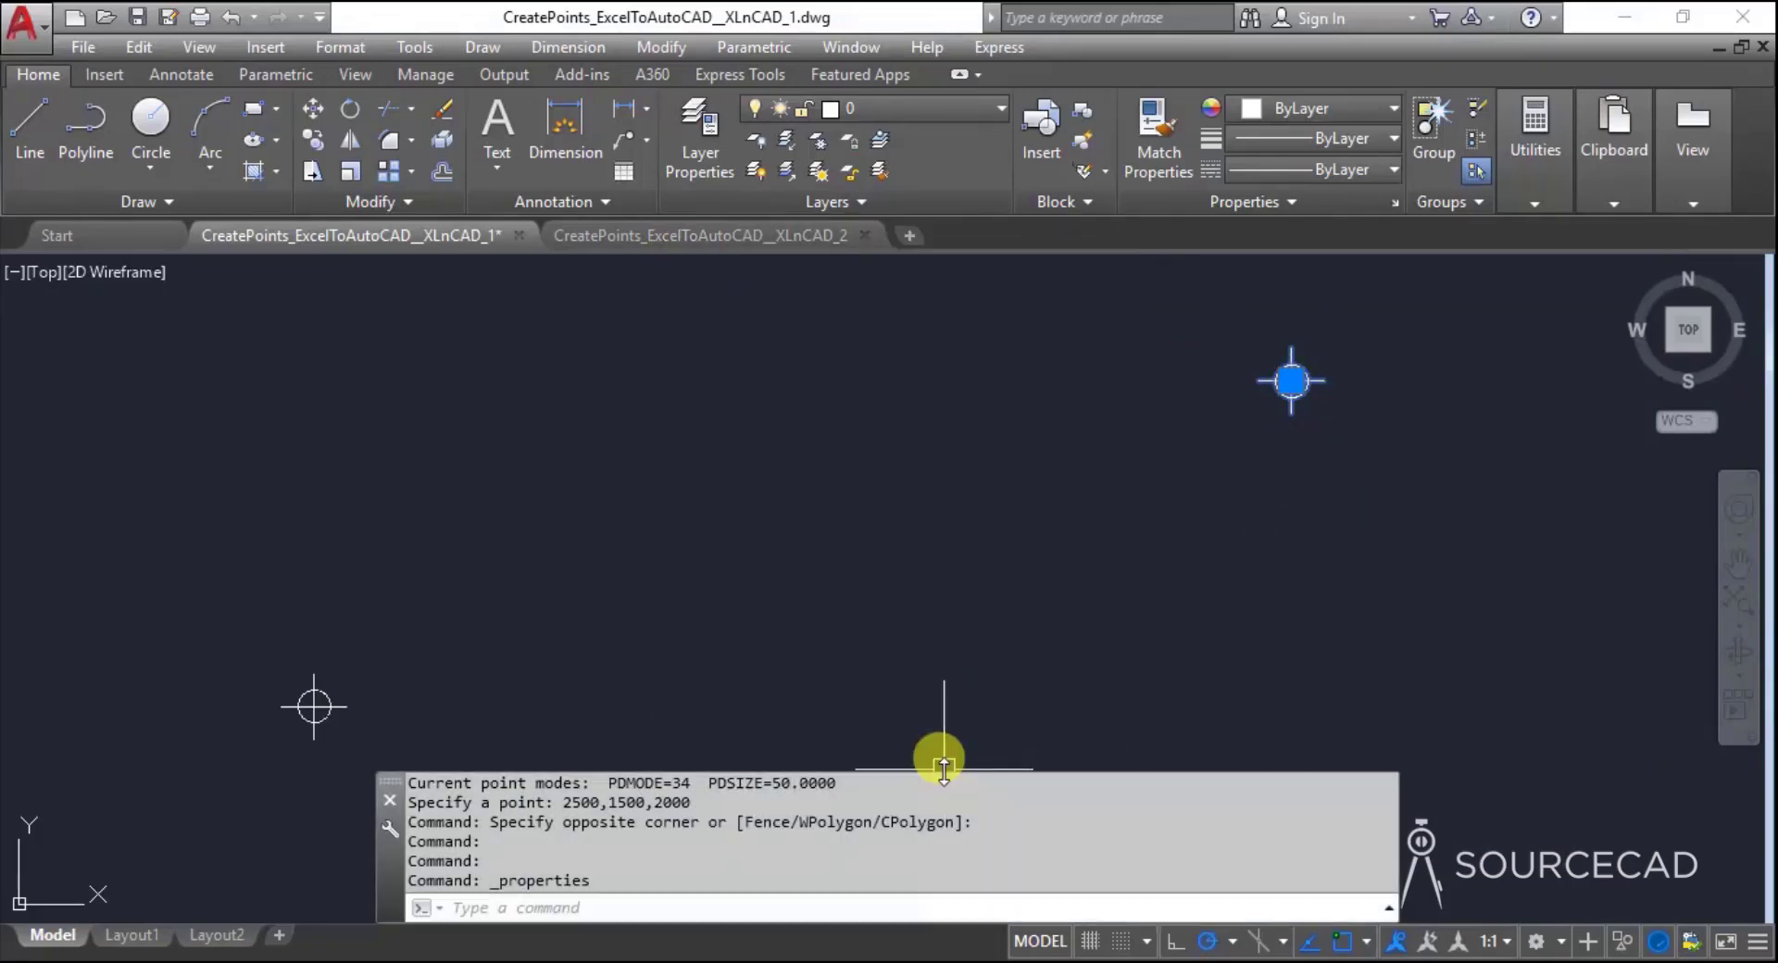
Enlarge the command history and highlight both POINT entries and the coordinates 2500,1500,2000
left_click_drag(944, 768, 951, 567)
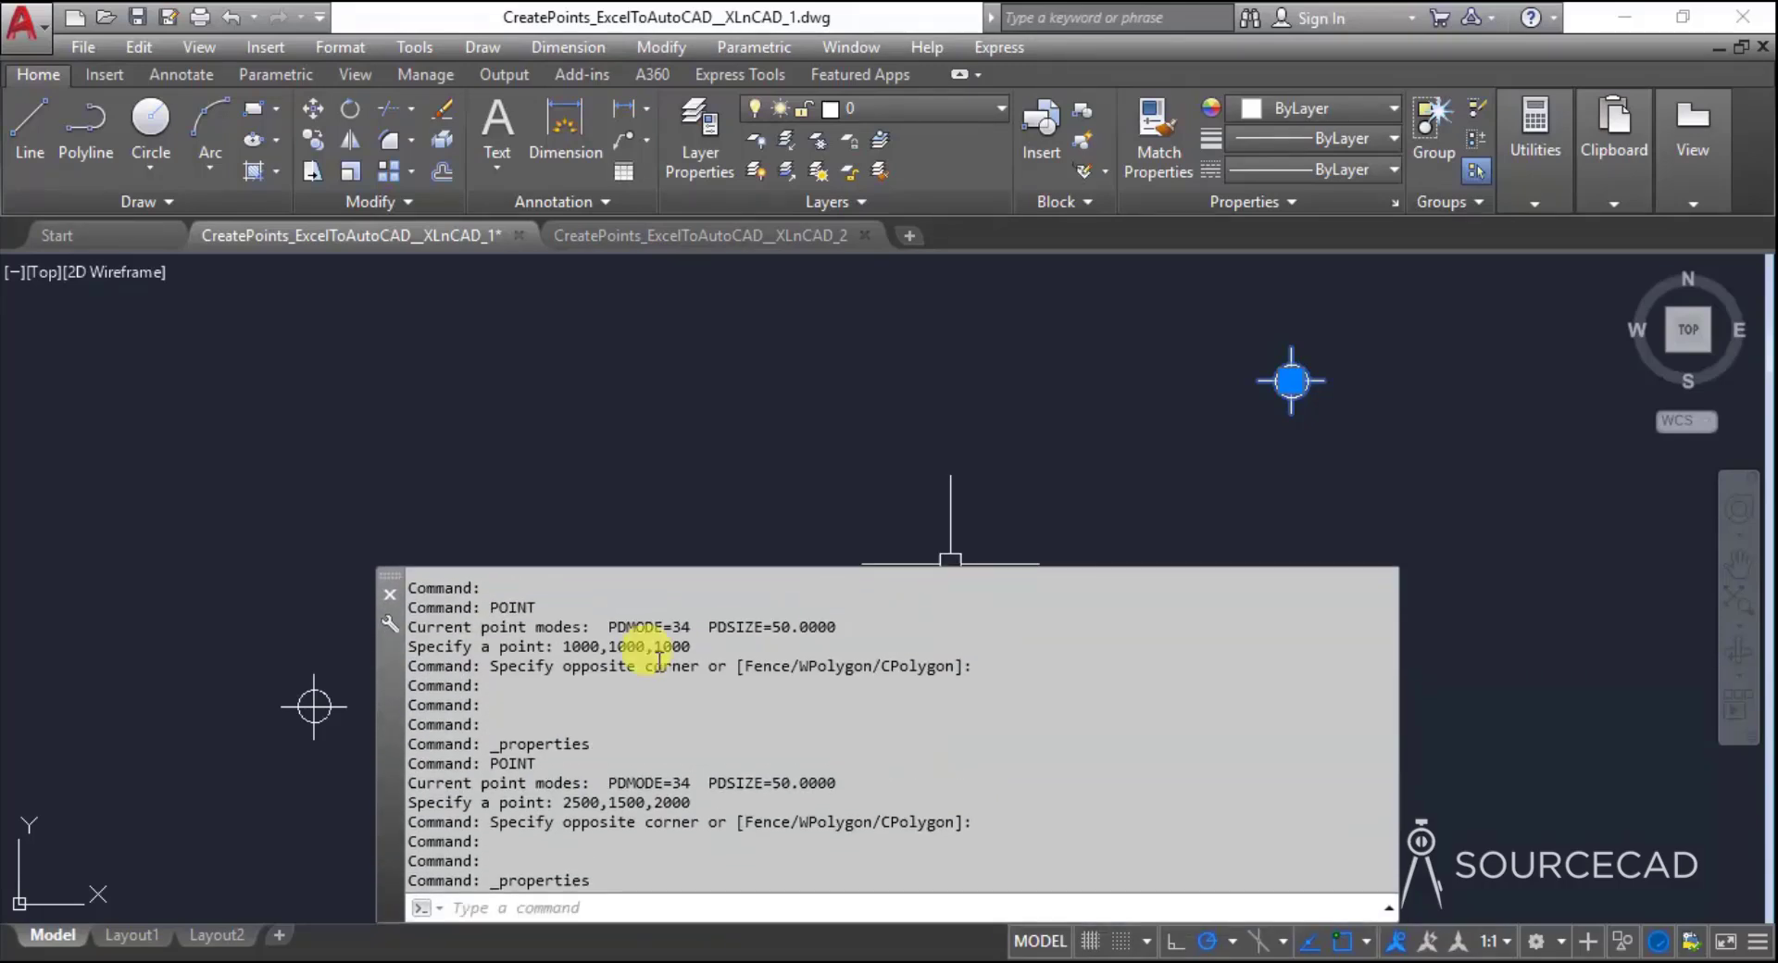
left_click_drag(394, 607, 709, 647)
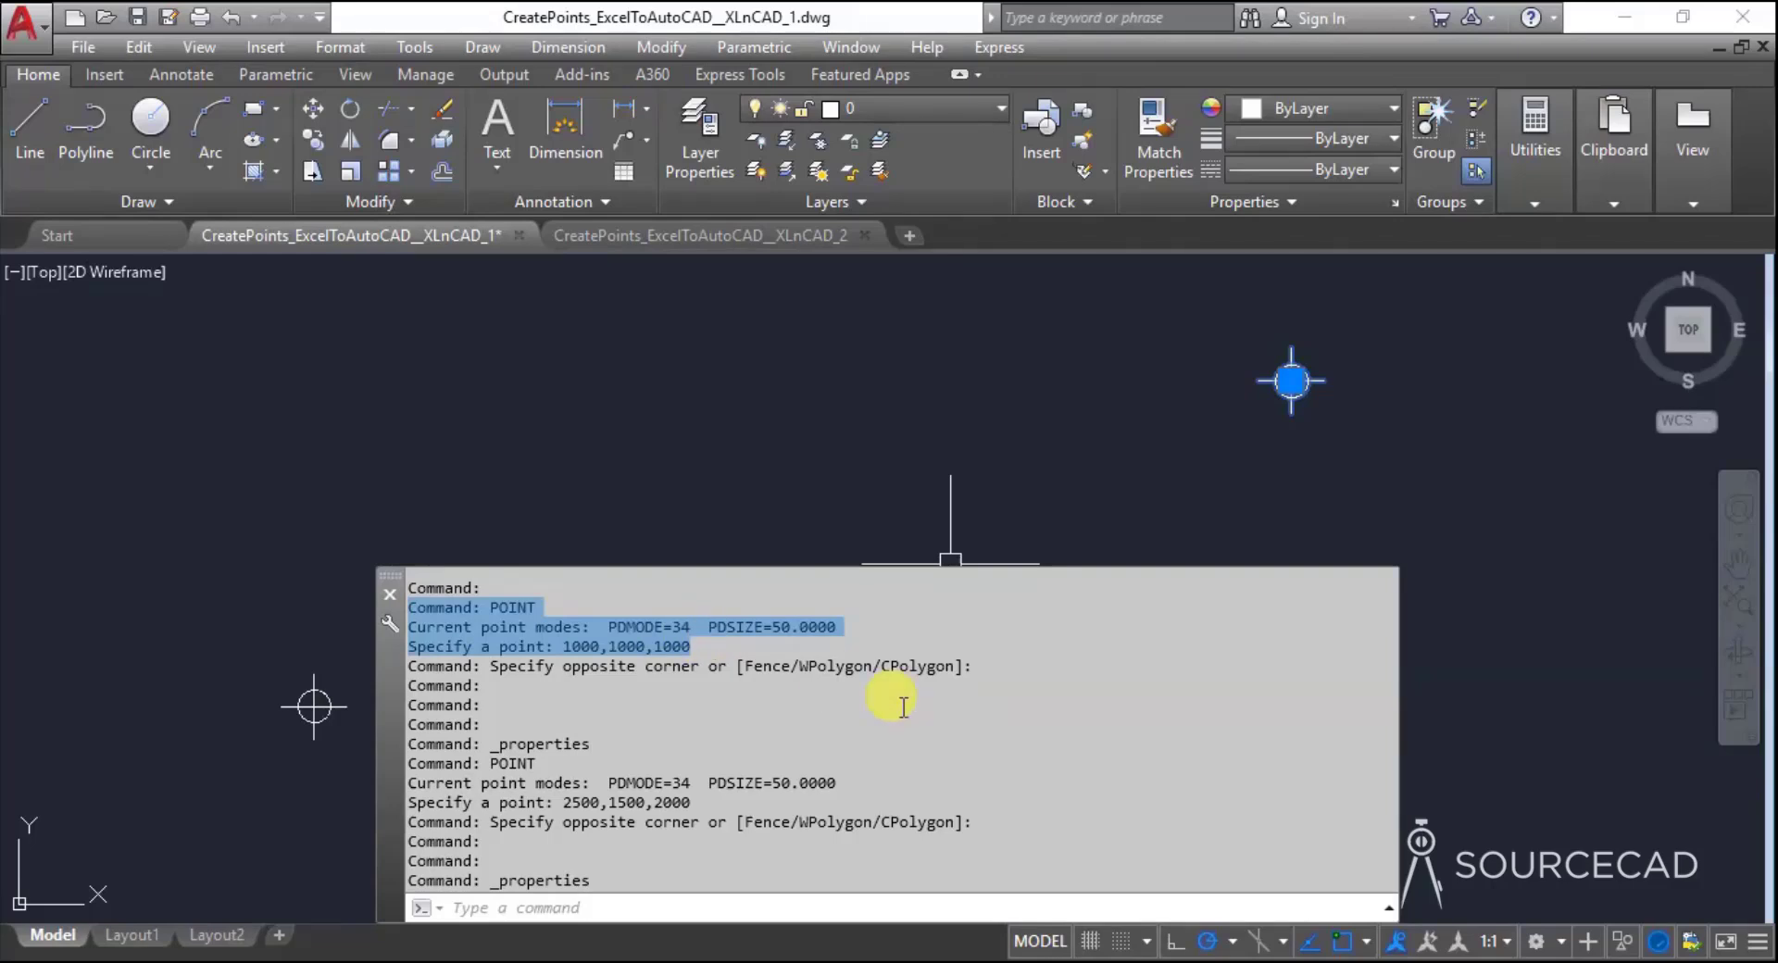
left_click_drag(408, 763, 687, 781)
left_click(467, 730)
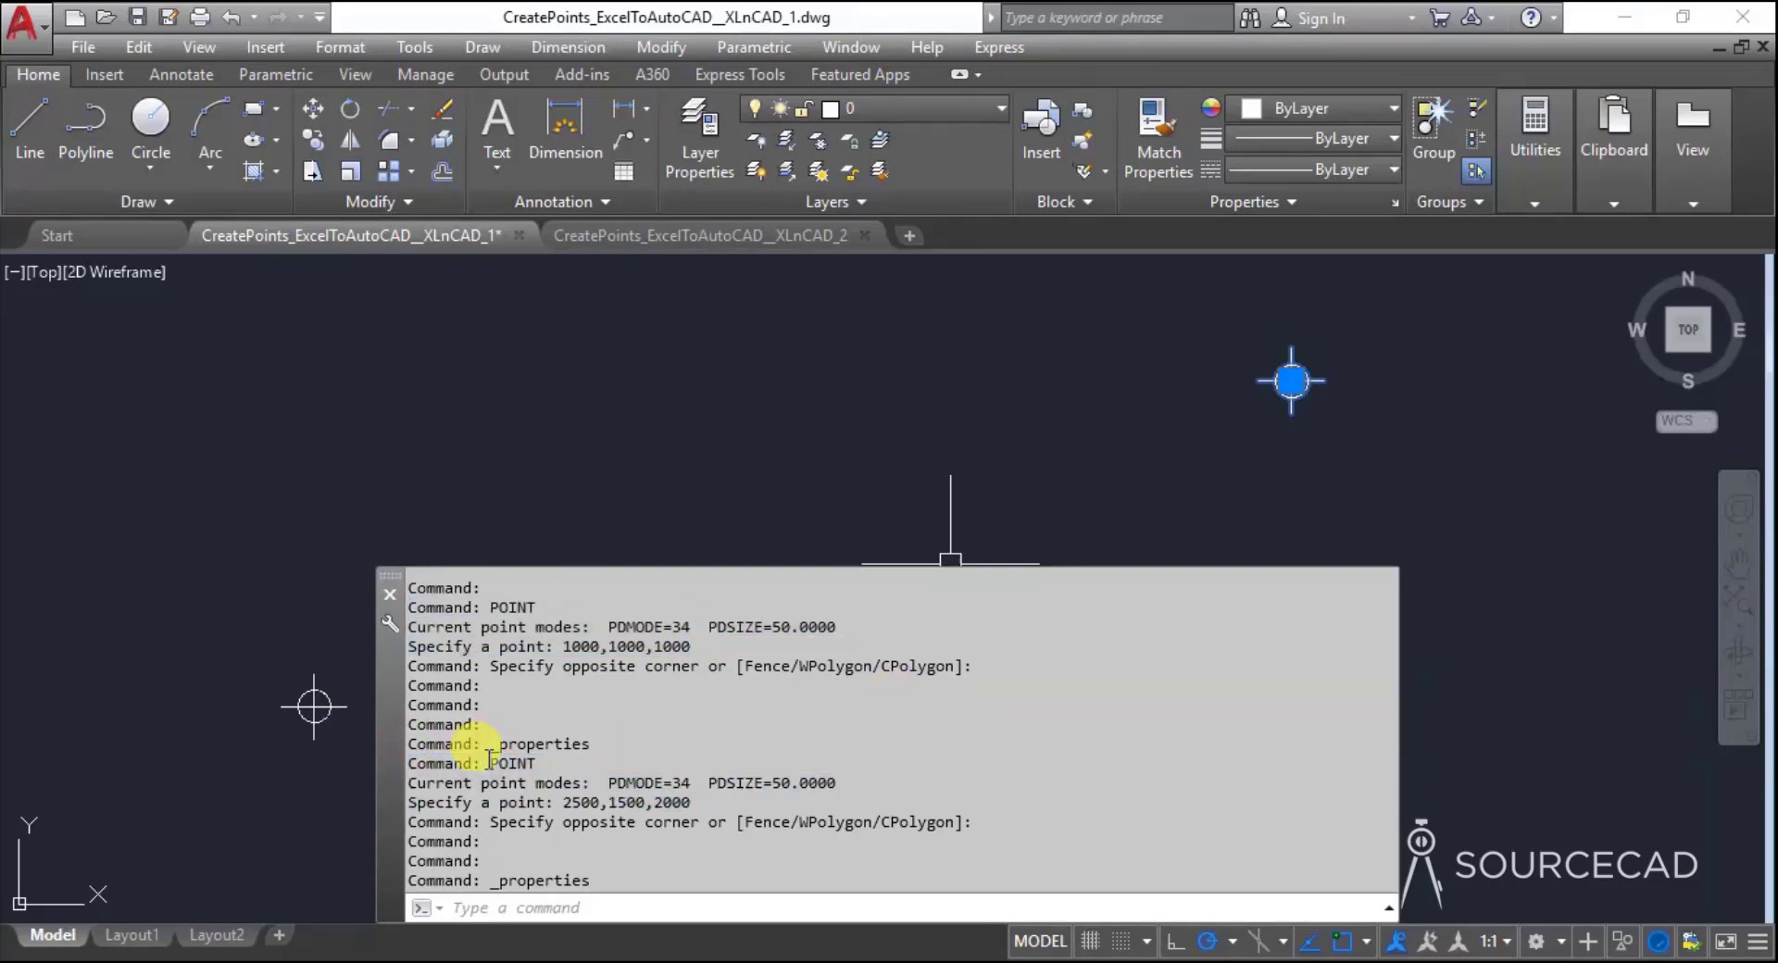
double_click(509, 762)
left_click_drag(564, 802, 731, 798)
left_click(783, 800)
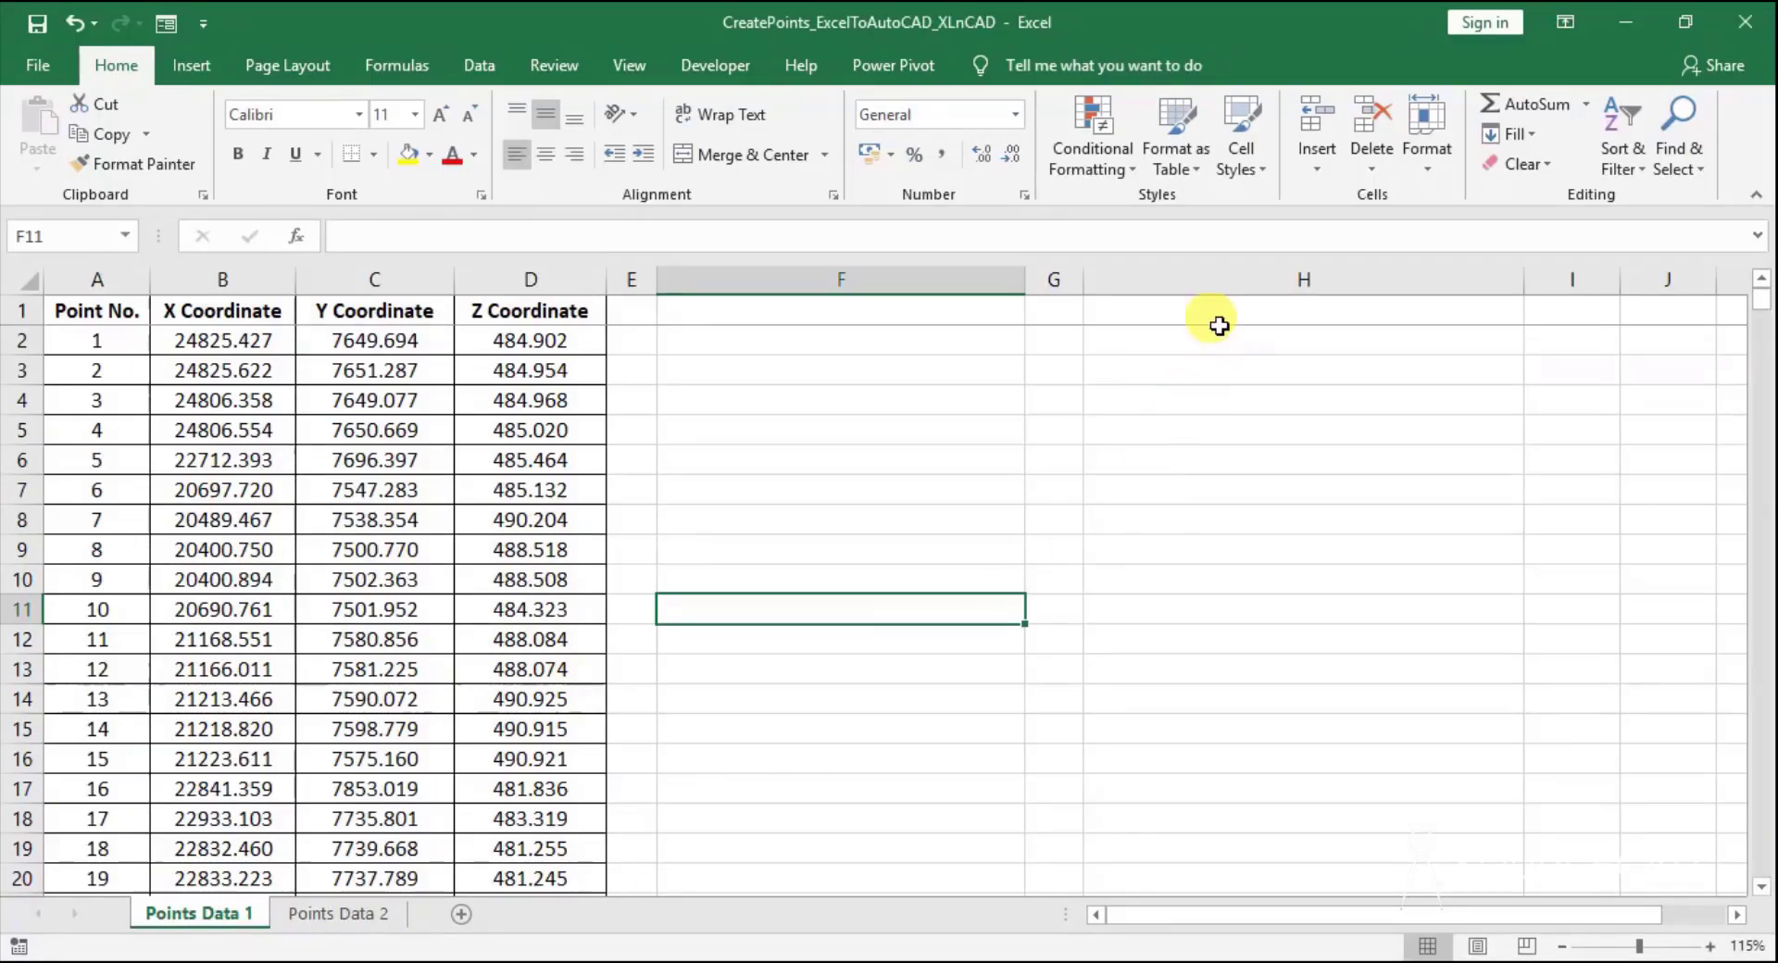
Enter the heading 'Syntax for creating a Point in AutoCAD' in H1 and 'POINT X,Y,Z' below it
left_click(1223, 318)
type("S")
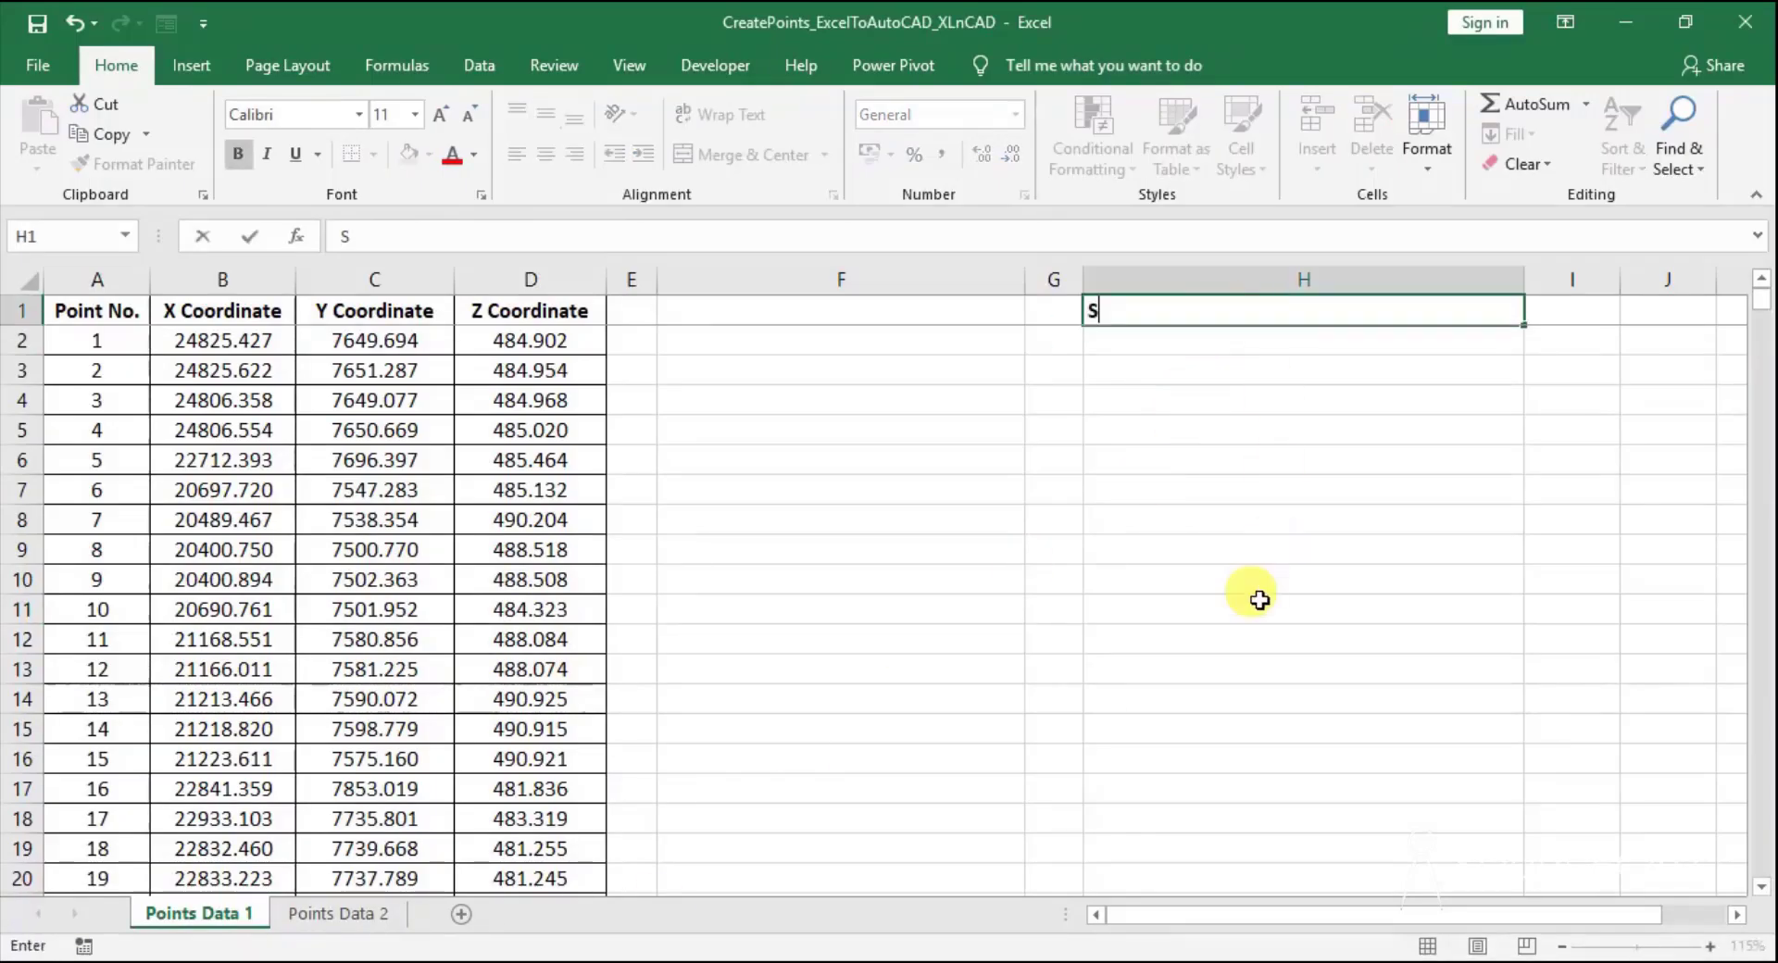
type("yntax for creating a Point in AutoCAD")
key("Return")
type("PO")
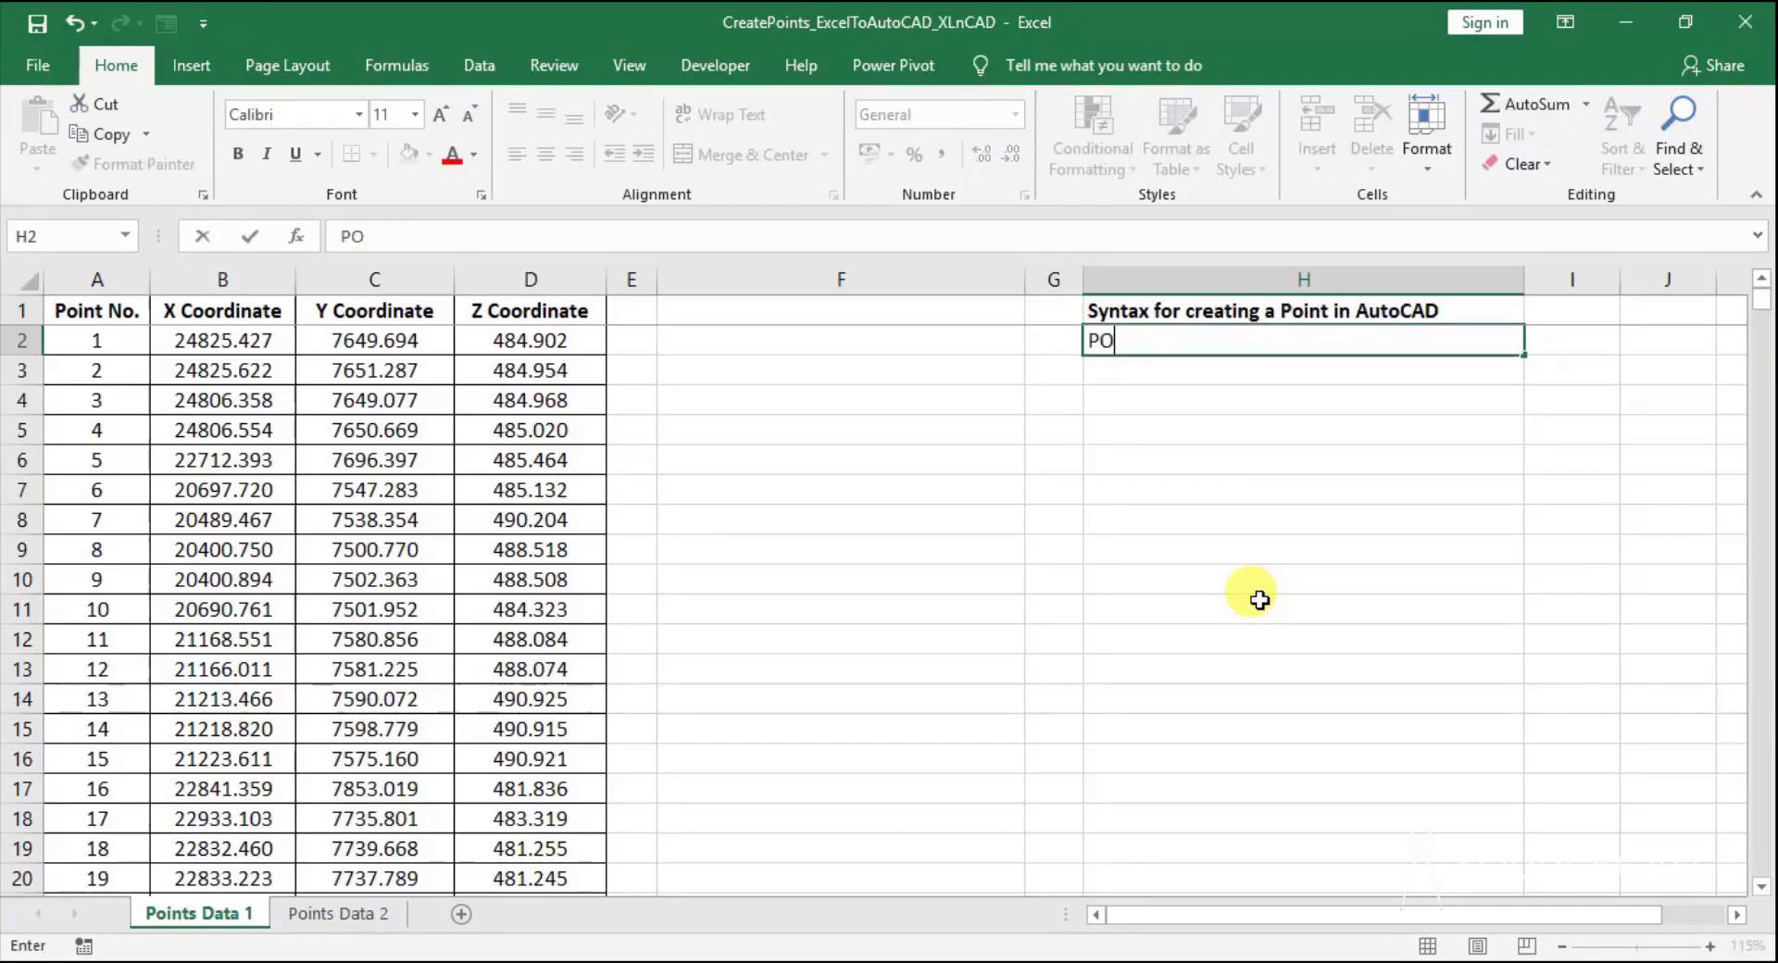
type("INT X,Y,Z")
key("Return")
List the examples POINT X1,Y1,Z1, POINT X2,Y2,Z2, ... and POINT X10000,Y10000,Z10000 down column H
key("Return")
type("POINT X1,Y1,Z1")
key("Return")
type("POINT X2,Y2,Z2")
key("Return")
type("...")
key("Return")
type("POINT ")
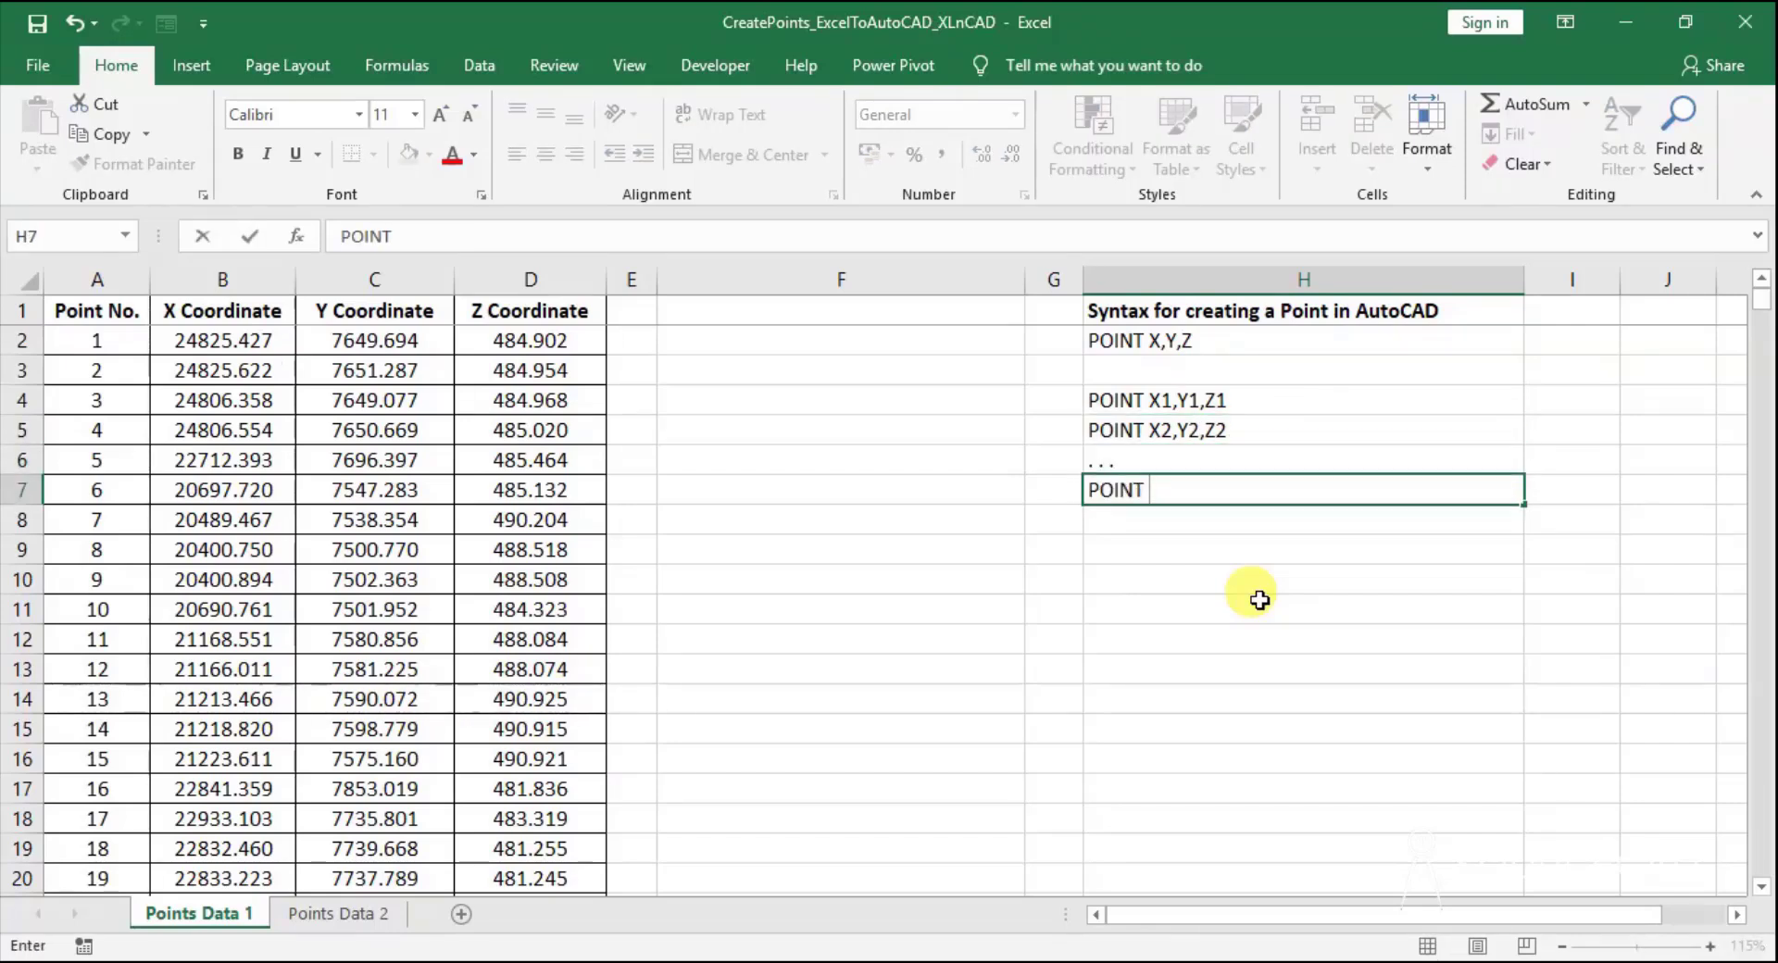
type("X10000,Y10000,Z10000")
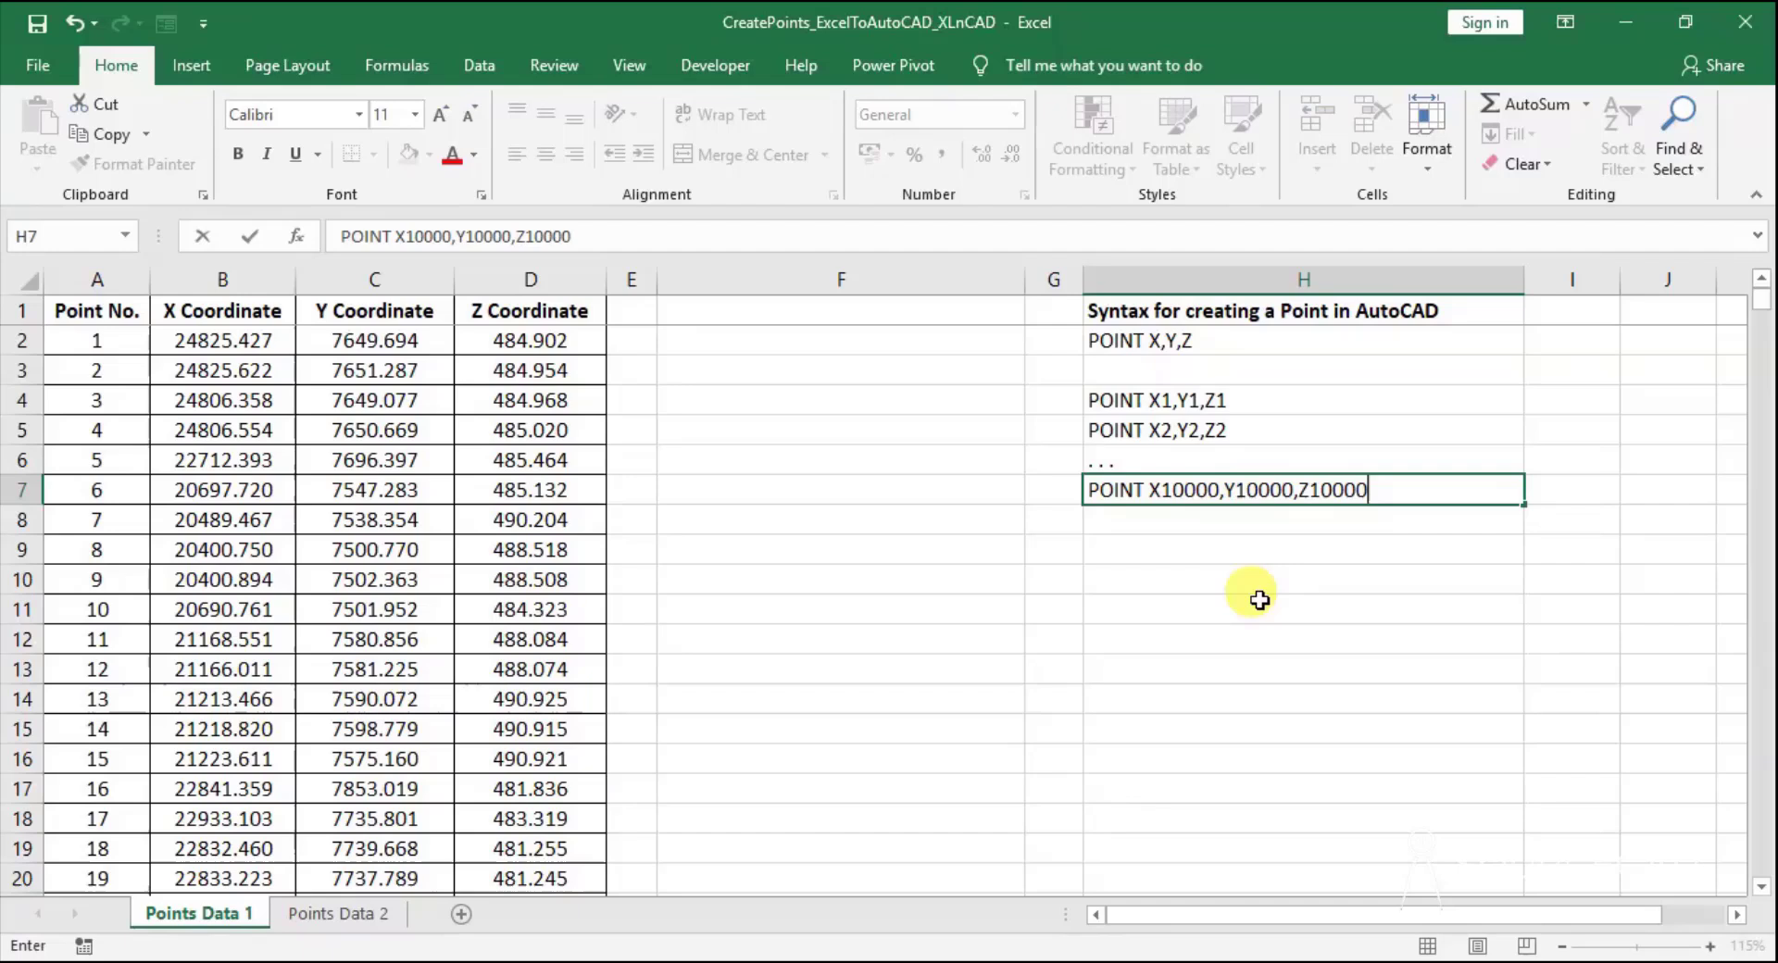
key("Return")
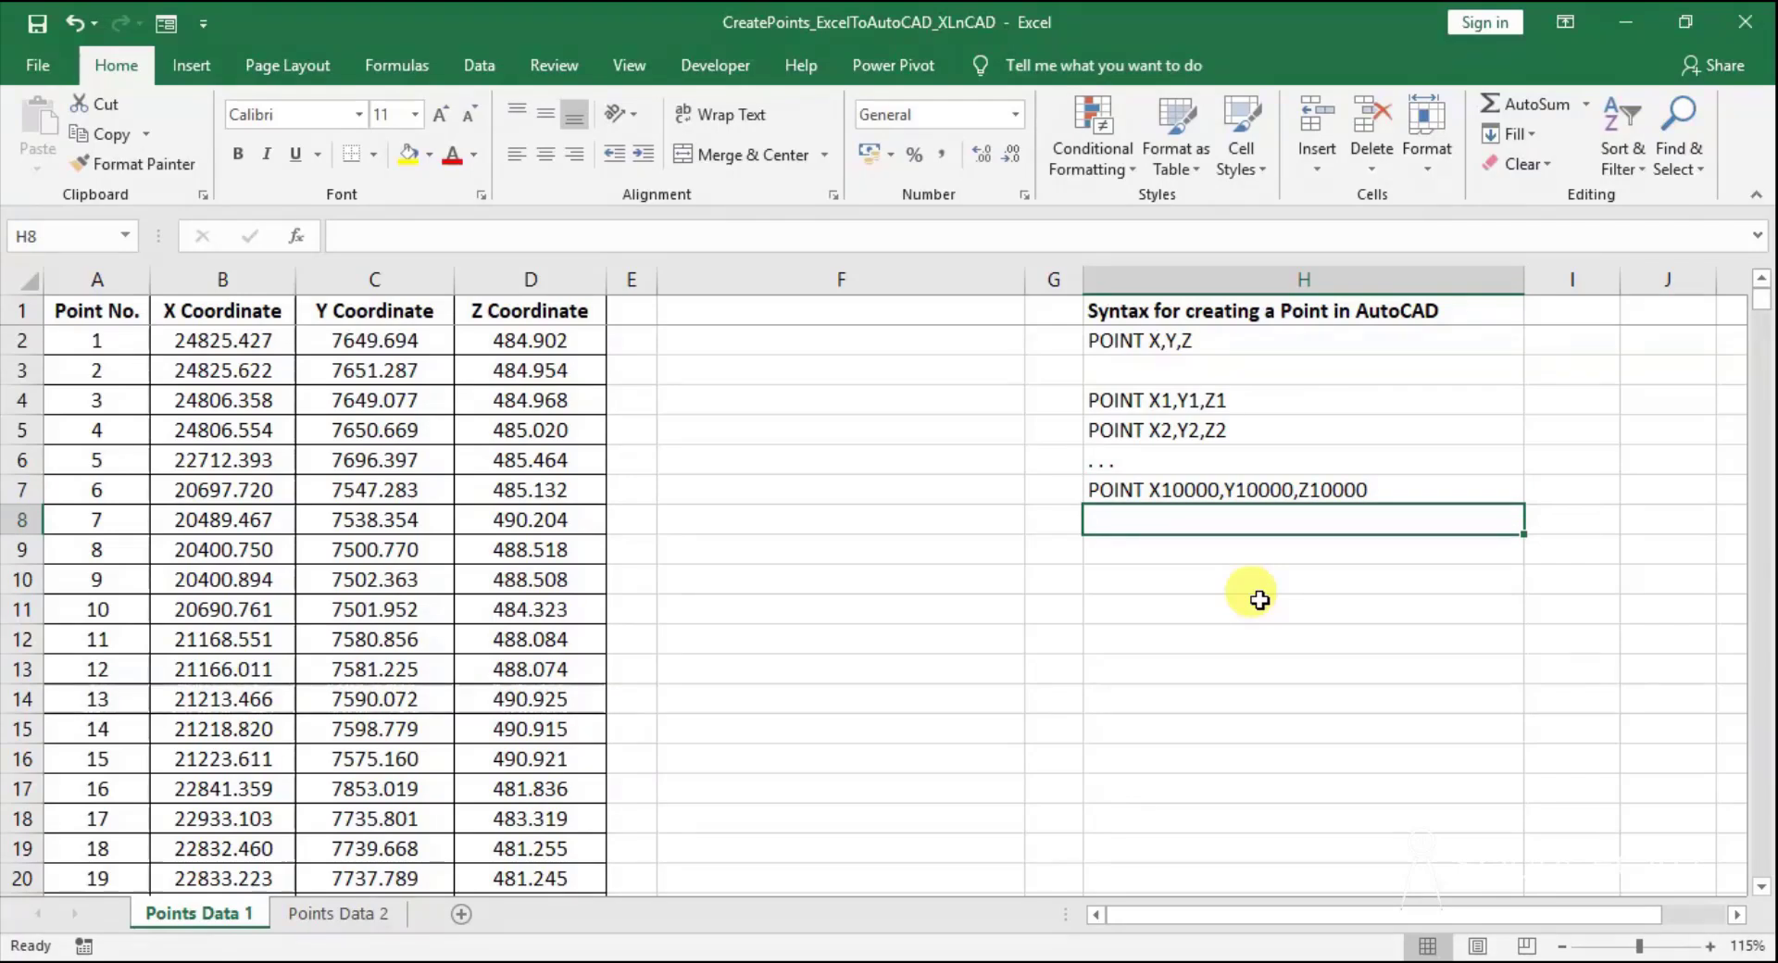
Check the first point's X, Y and Z values in B2, C2 and D2, then select F2
left_click(243, 341)
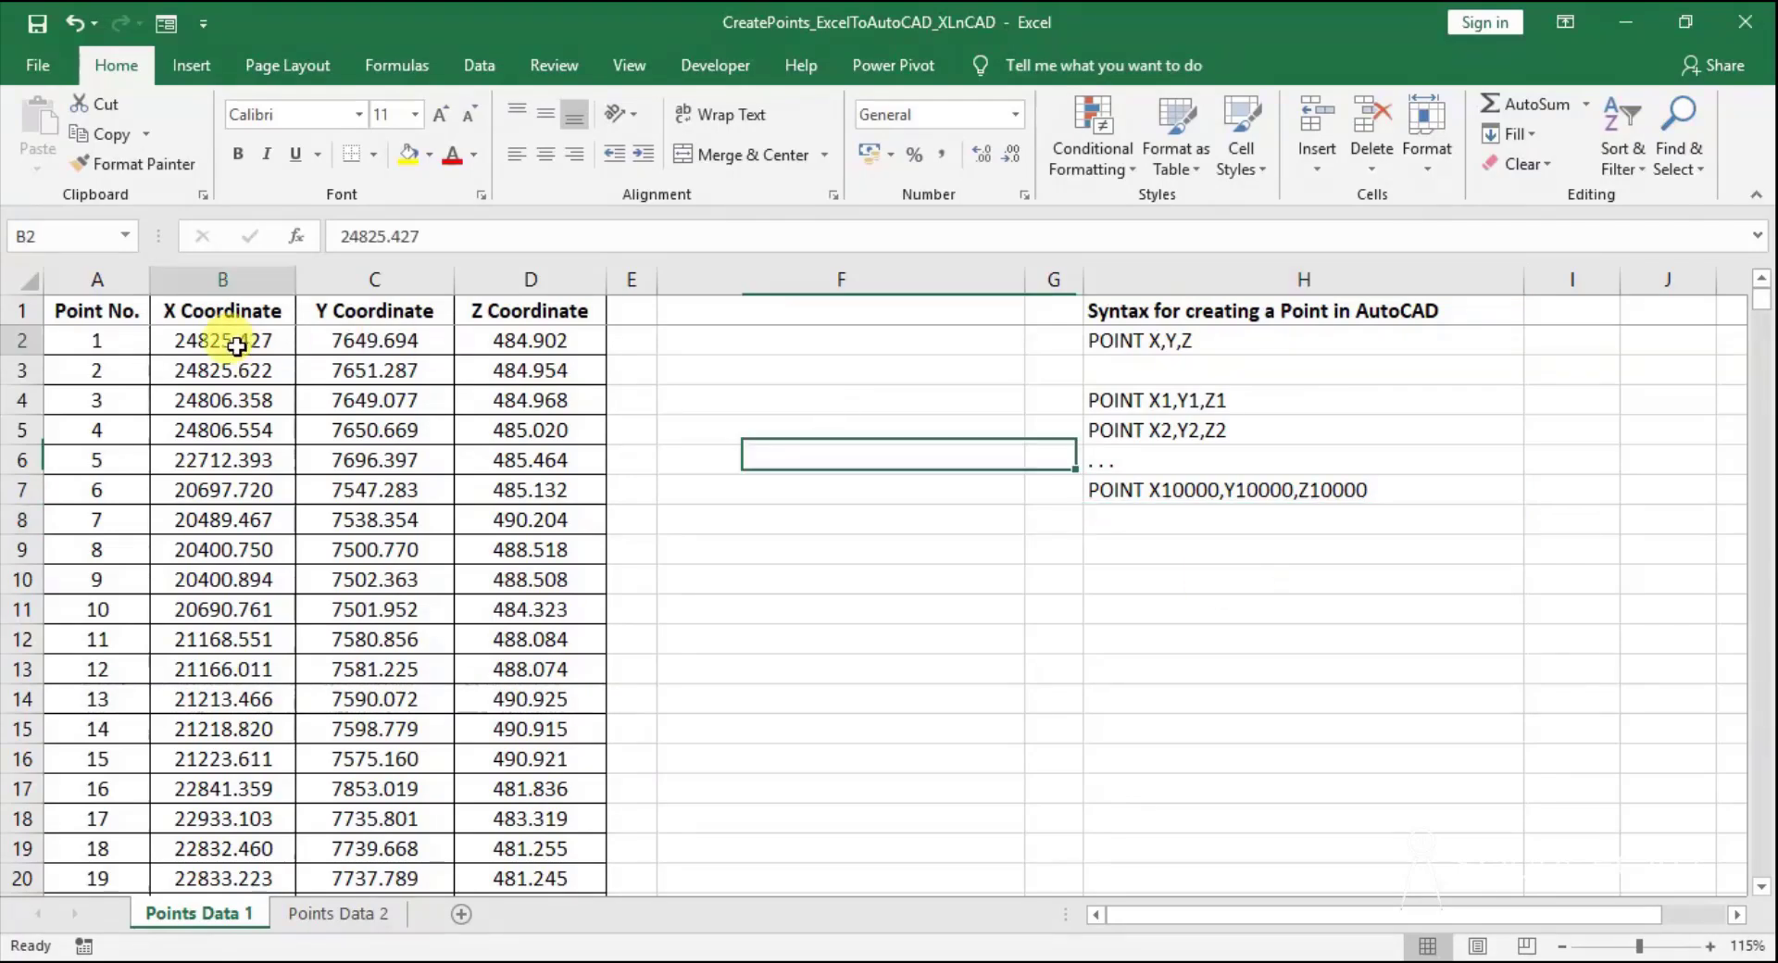
left_click(352, 341)
left_click(543, 343)
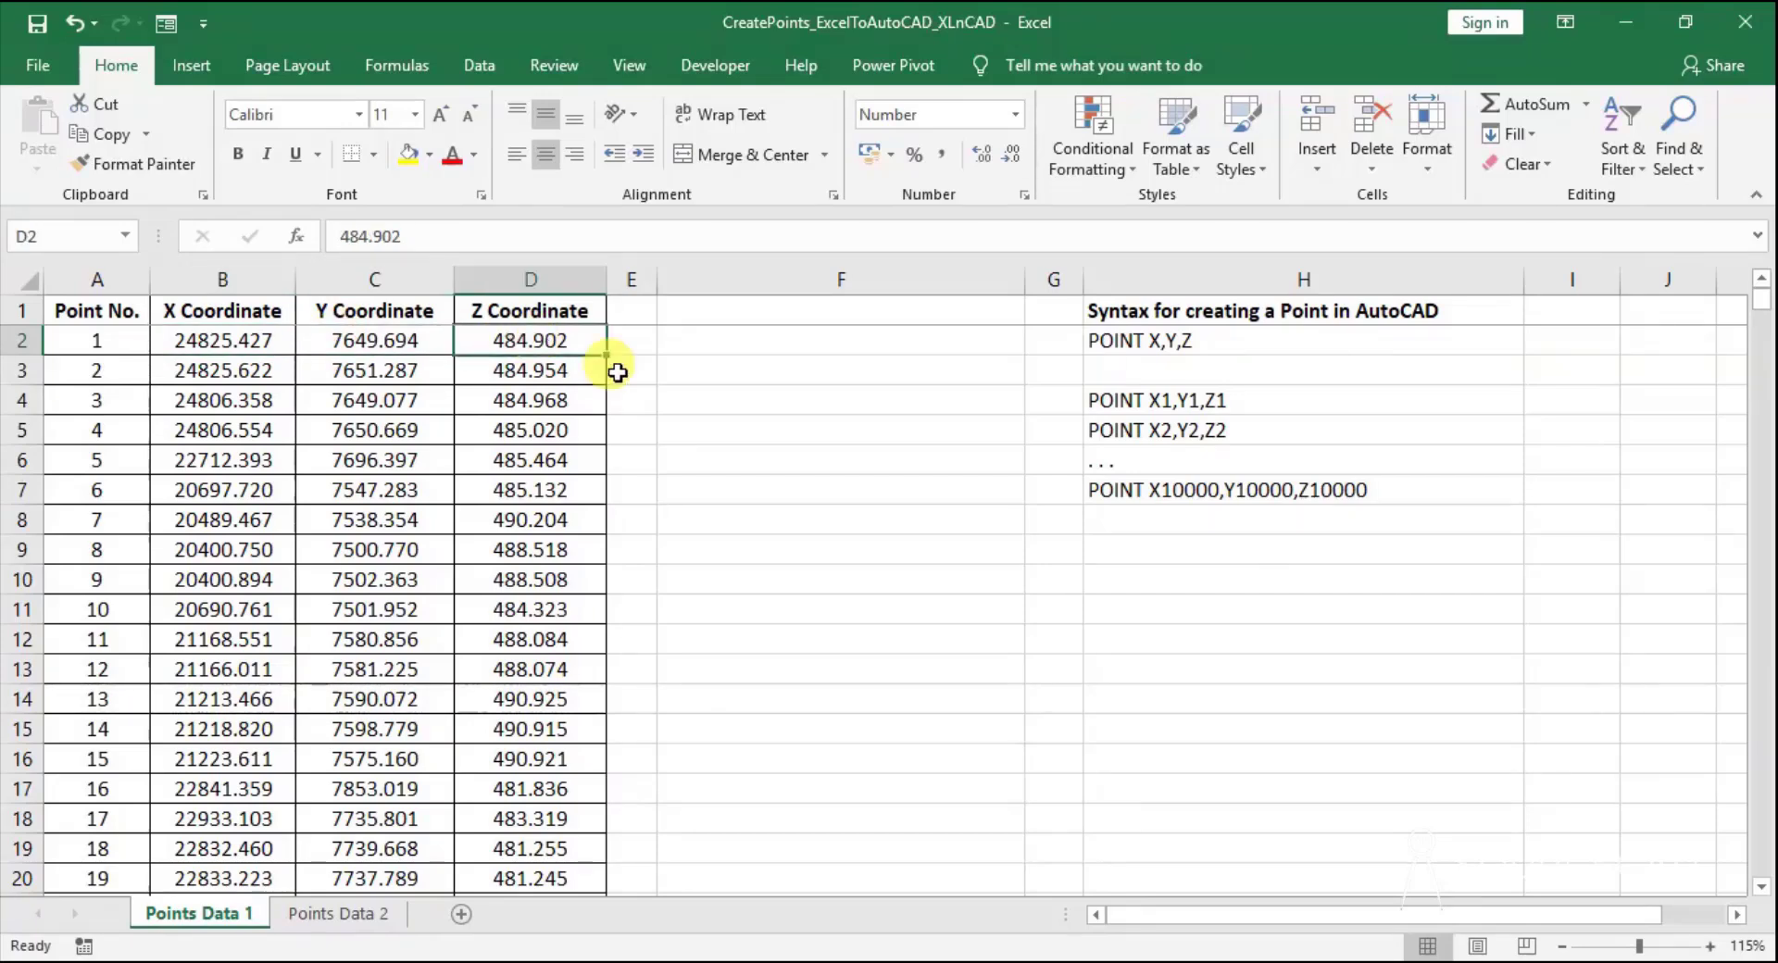
left_click(806, 341)
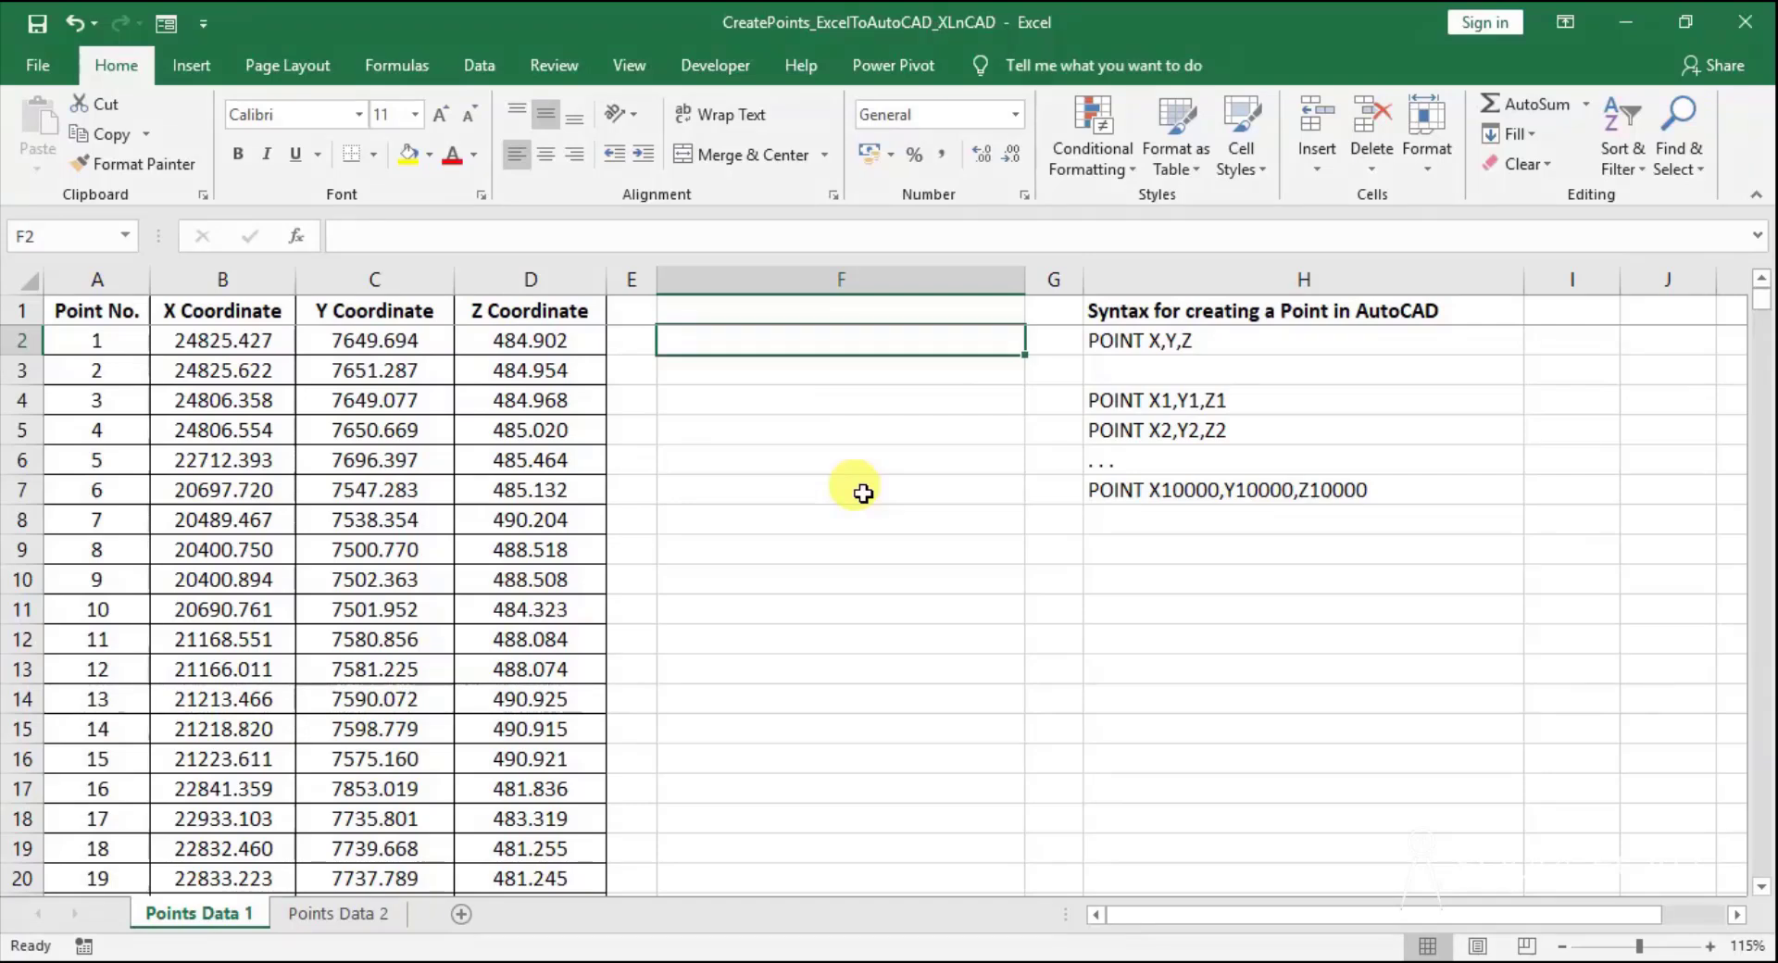
Enter =CONCATENATE("POINT ",B2,",",C2,",",D2) in F2 to produce POINT 24825.427,7649.694,484.902
type("=")
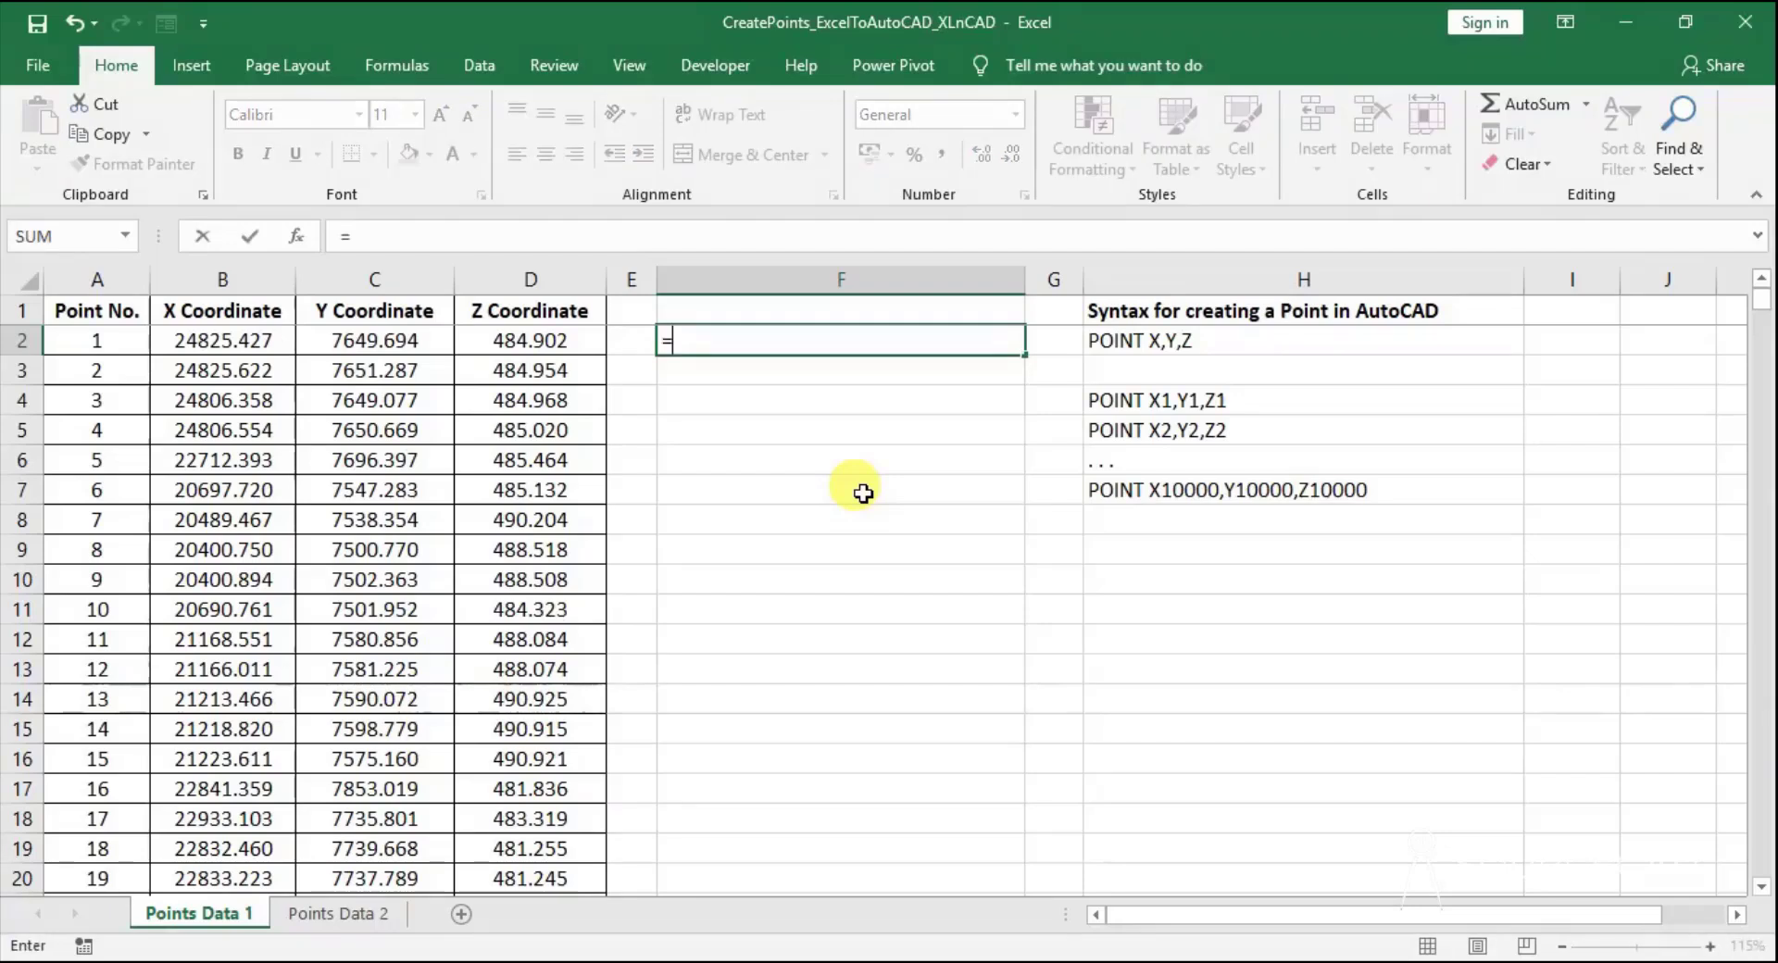
type("CONCATENATE(")
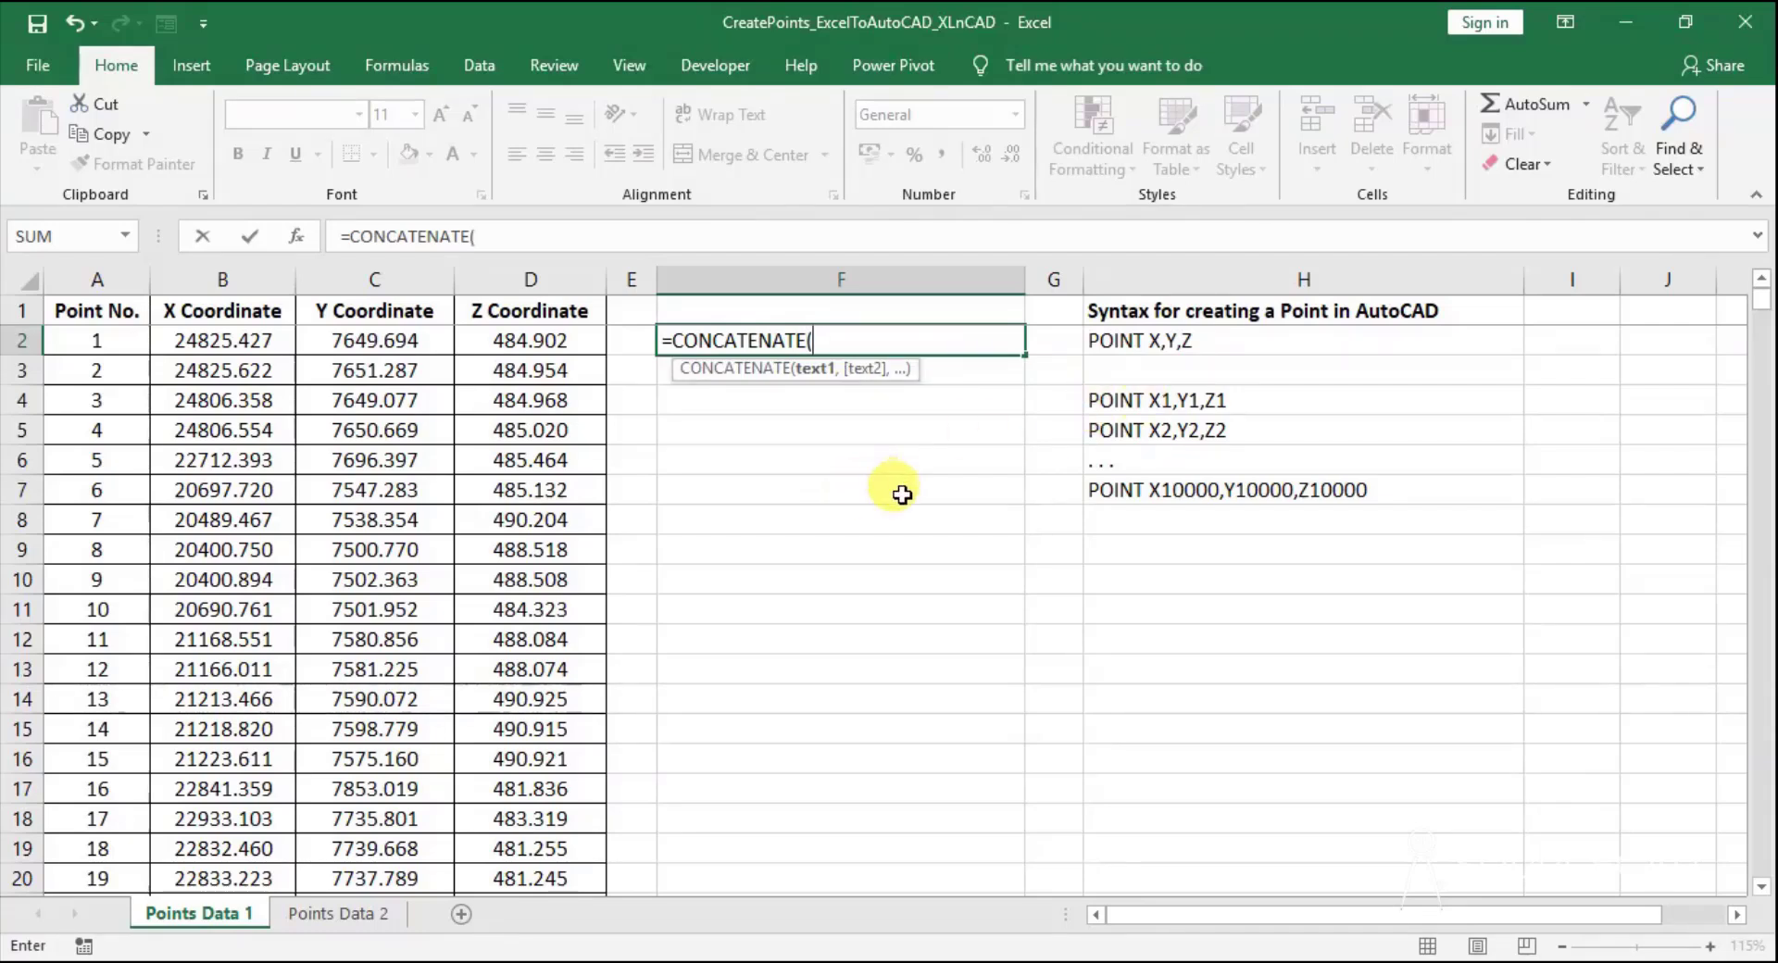
type("\"POINT")
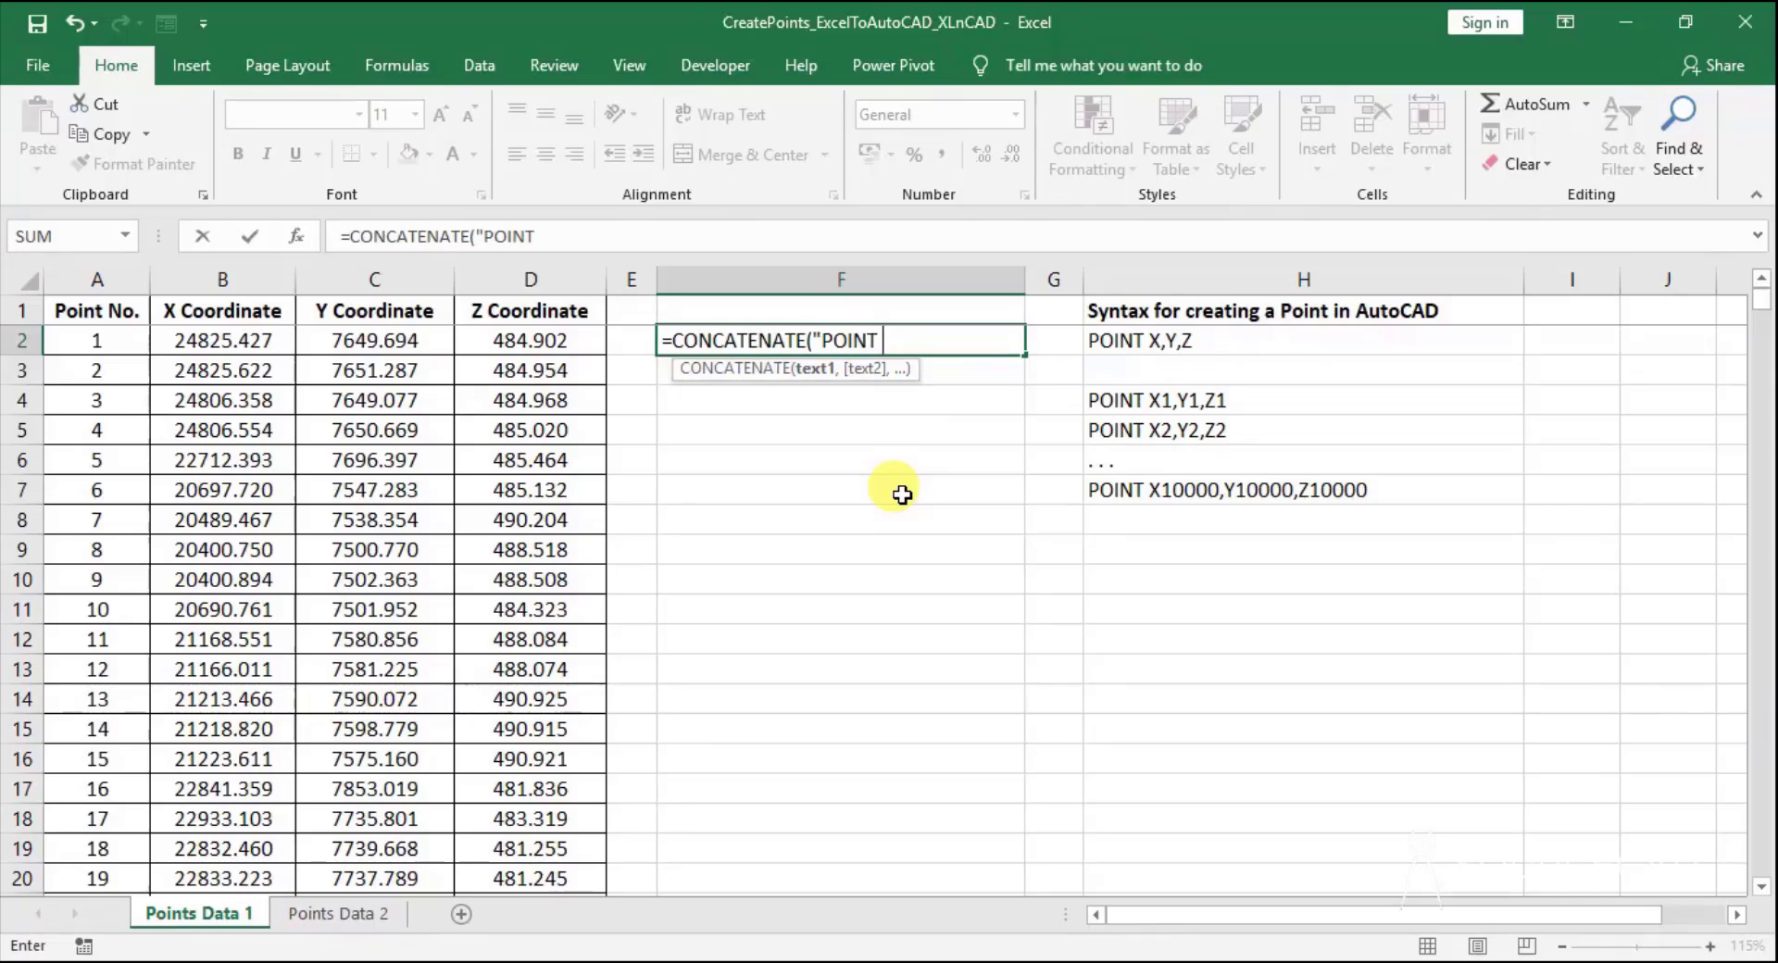
type(" \",")
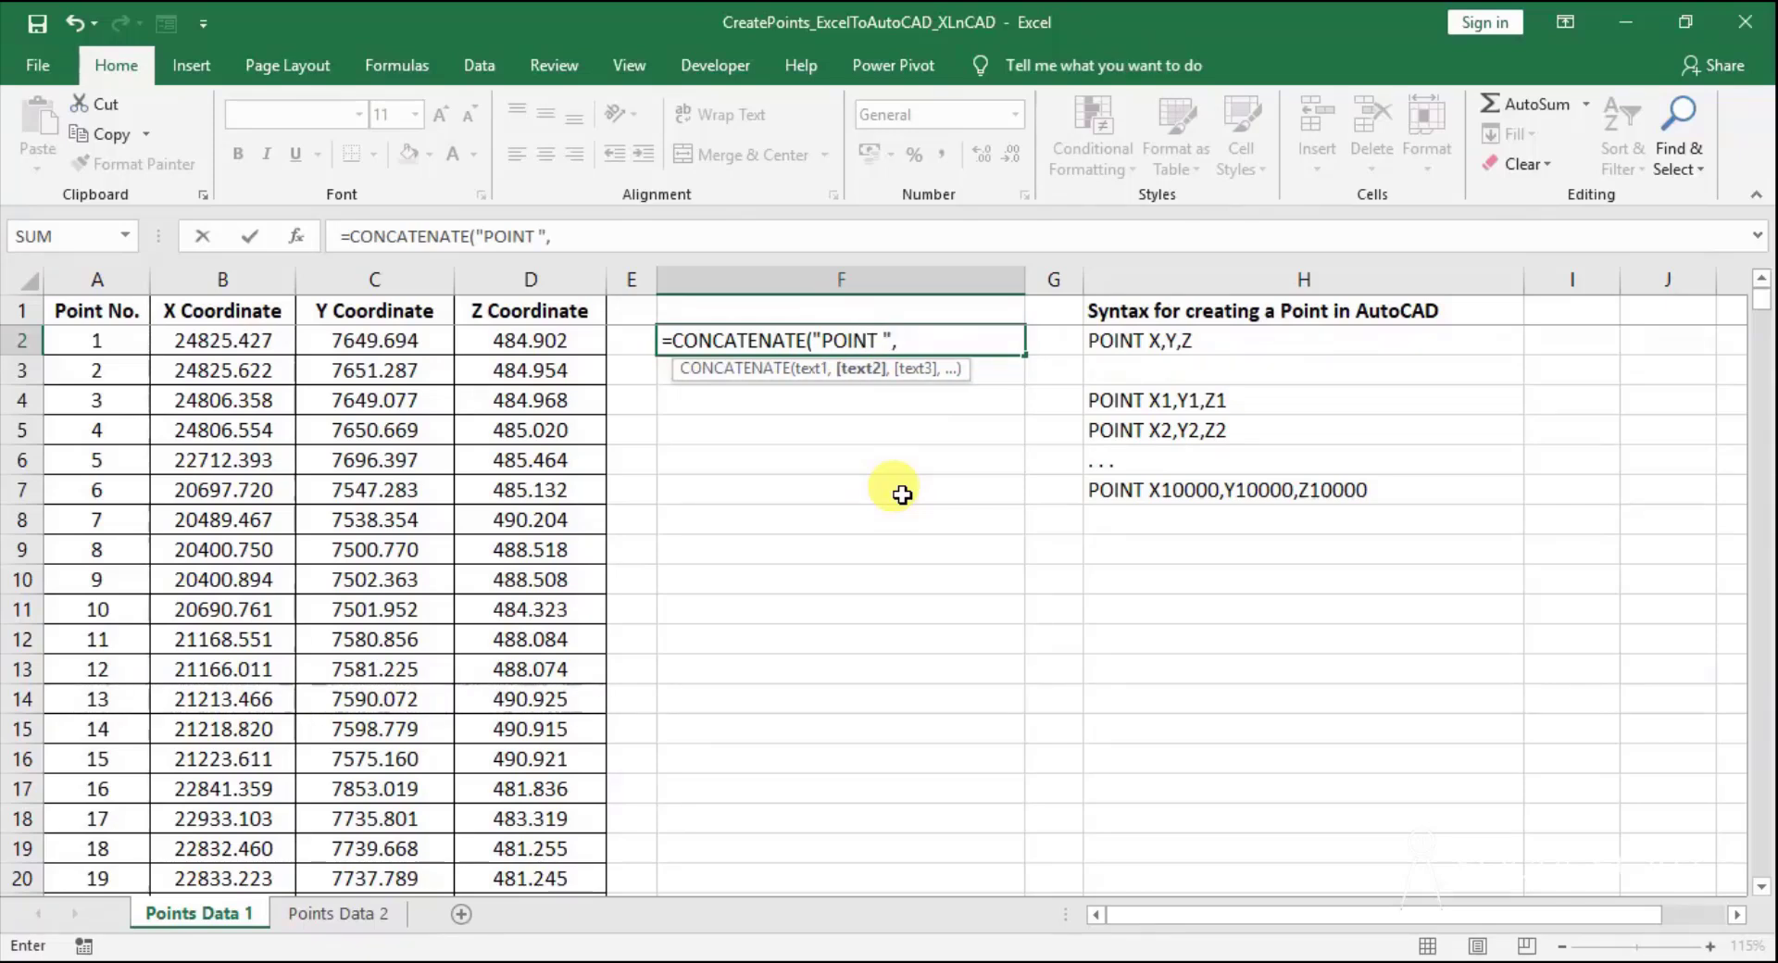
left_click(245, 342)
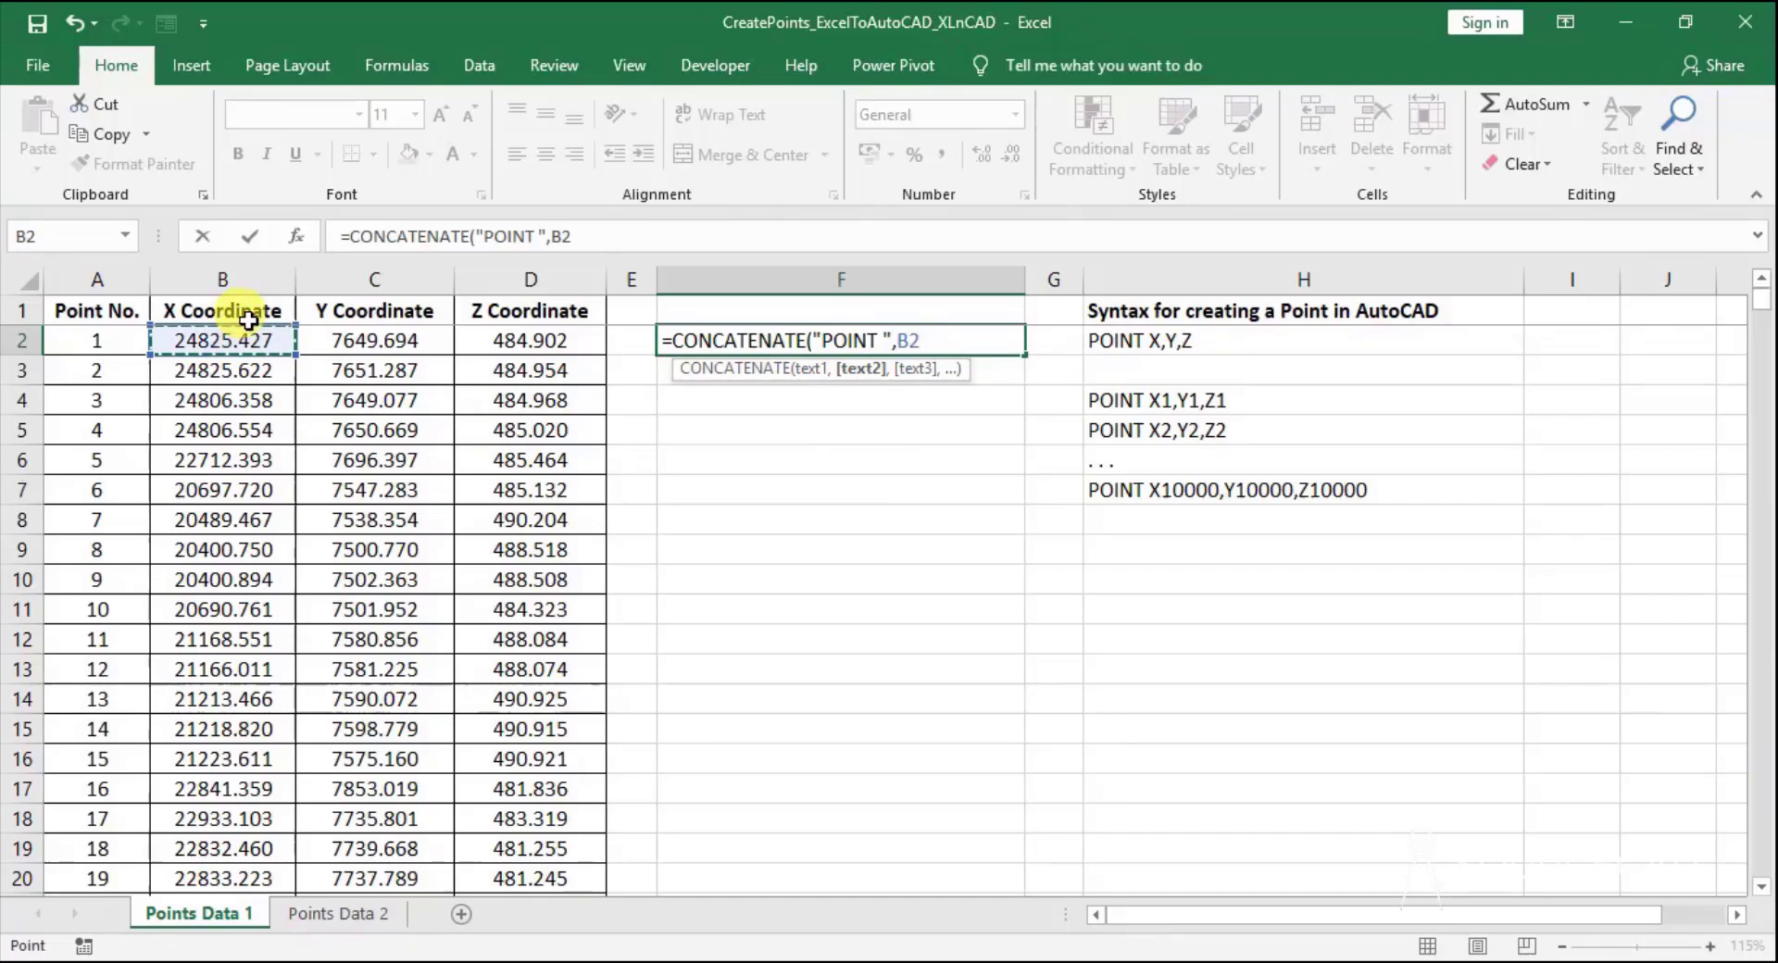
type(",\",\"")
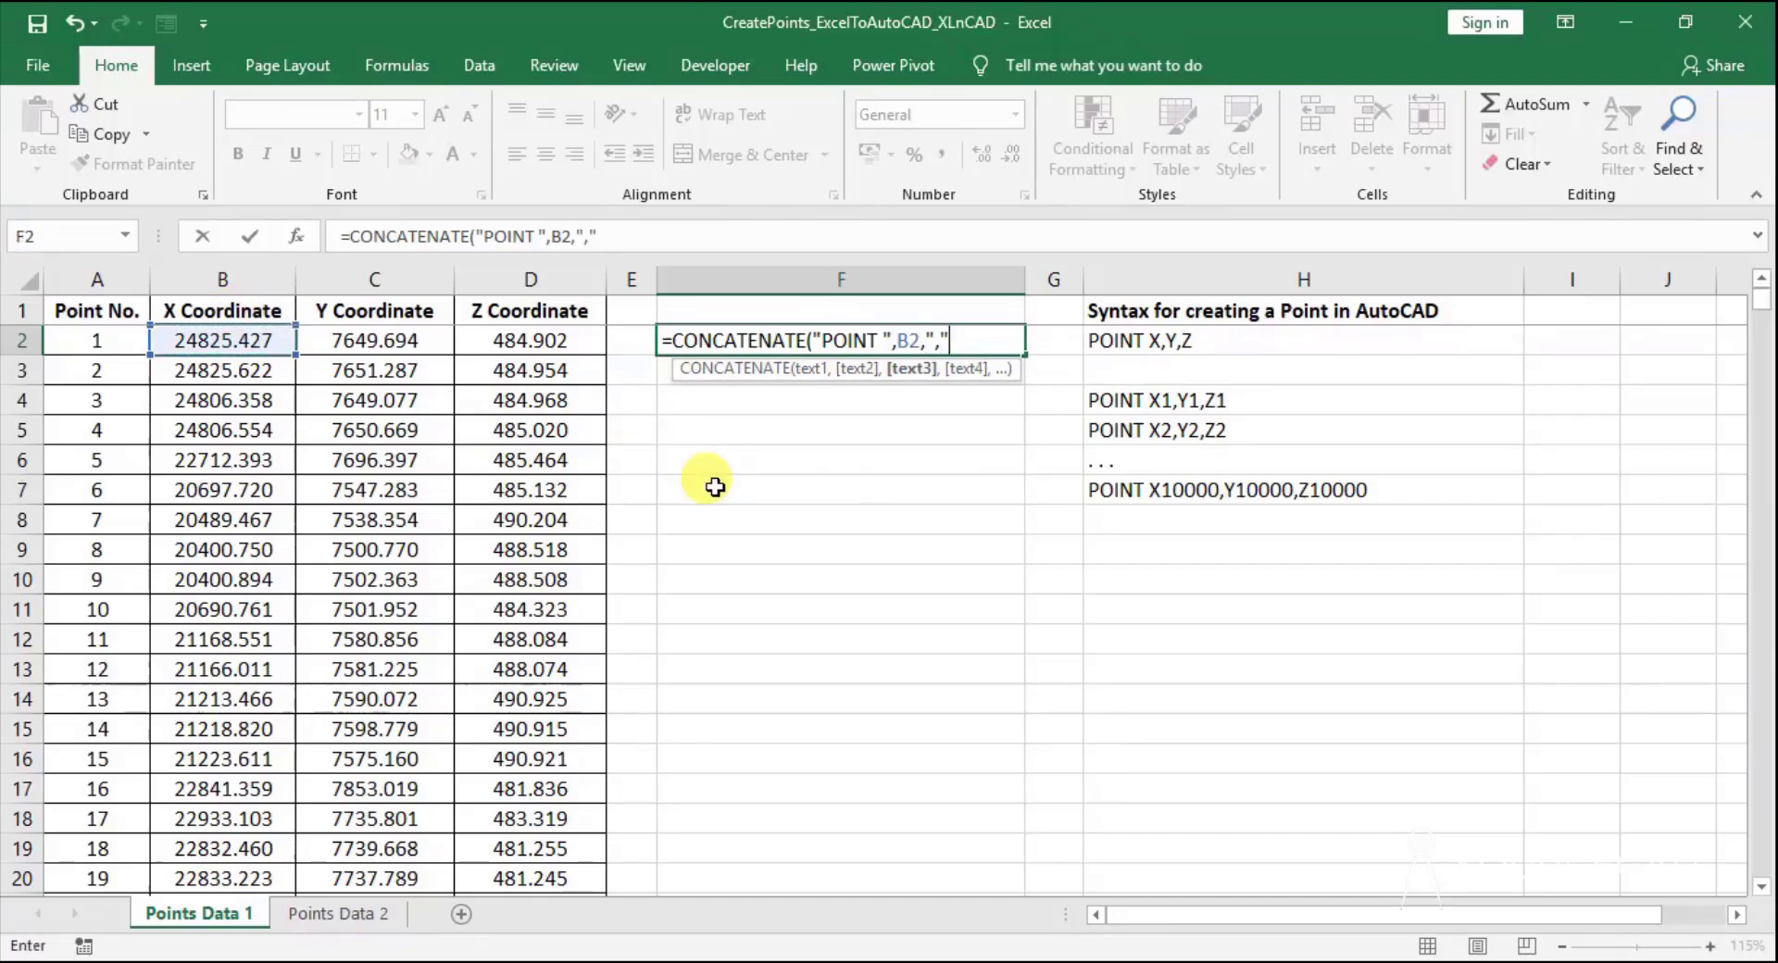
type(",")
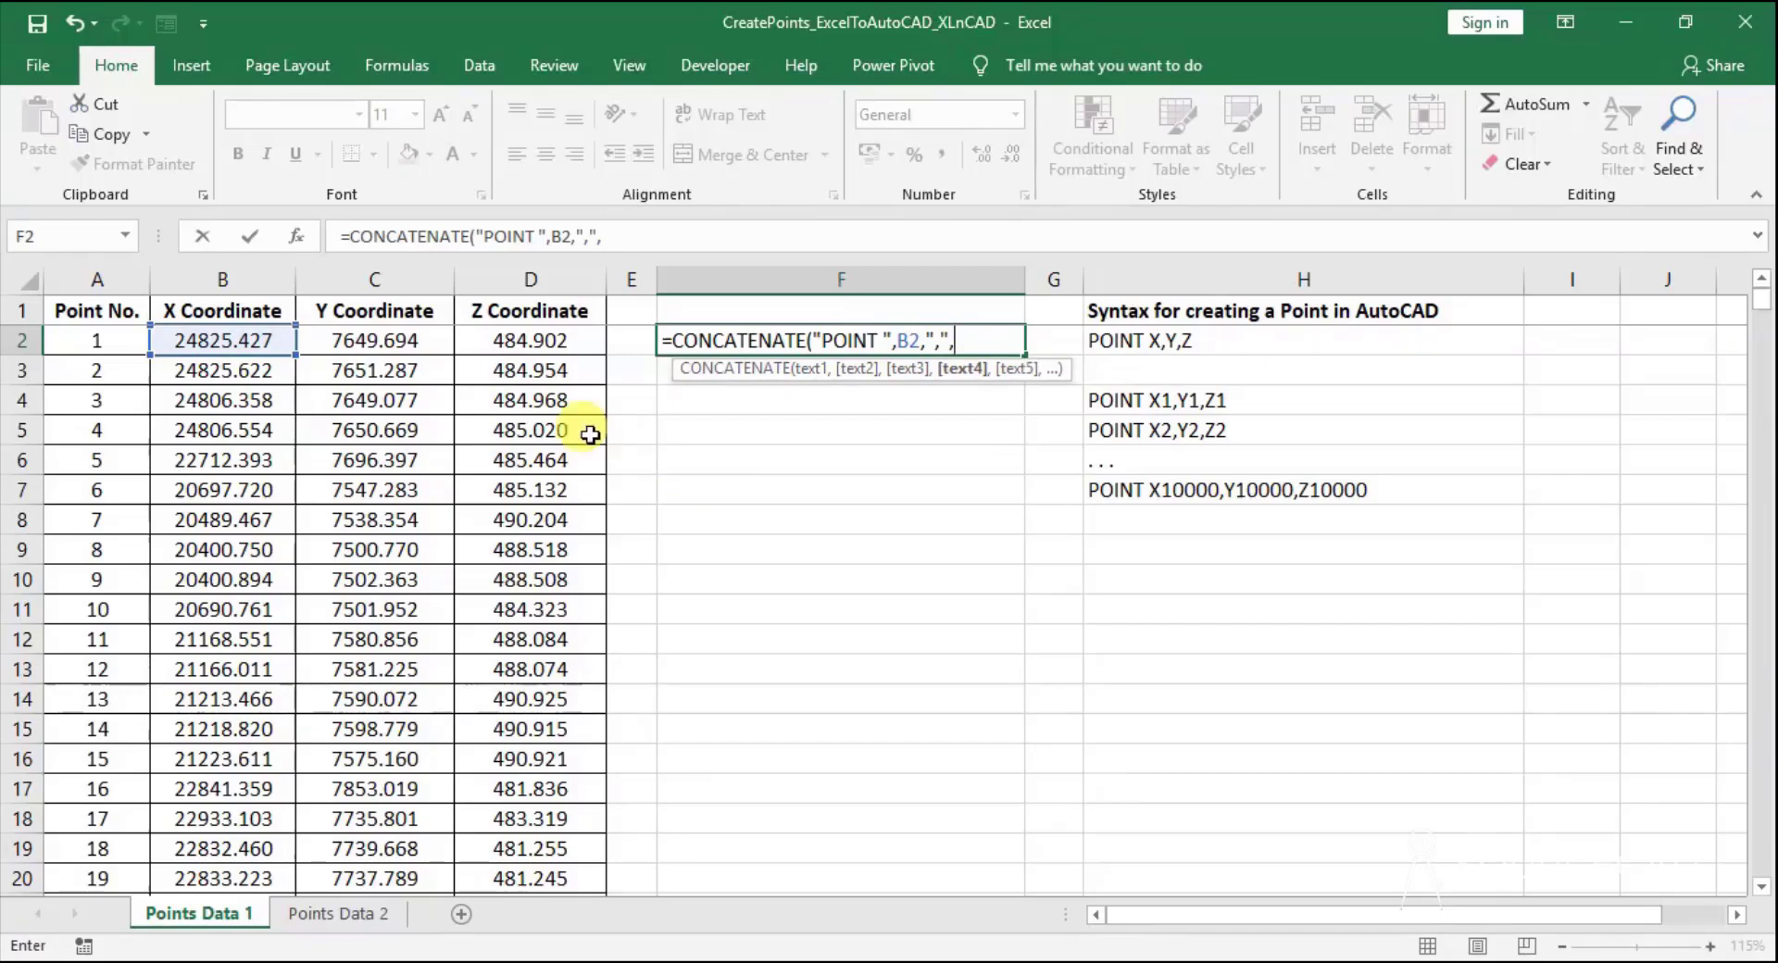
left_click(395, 340)
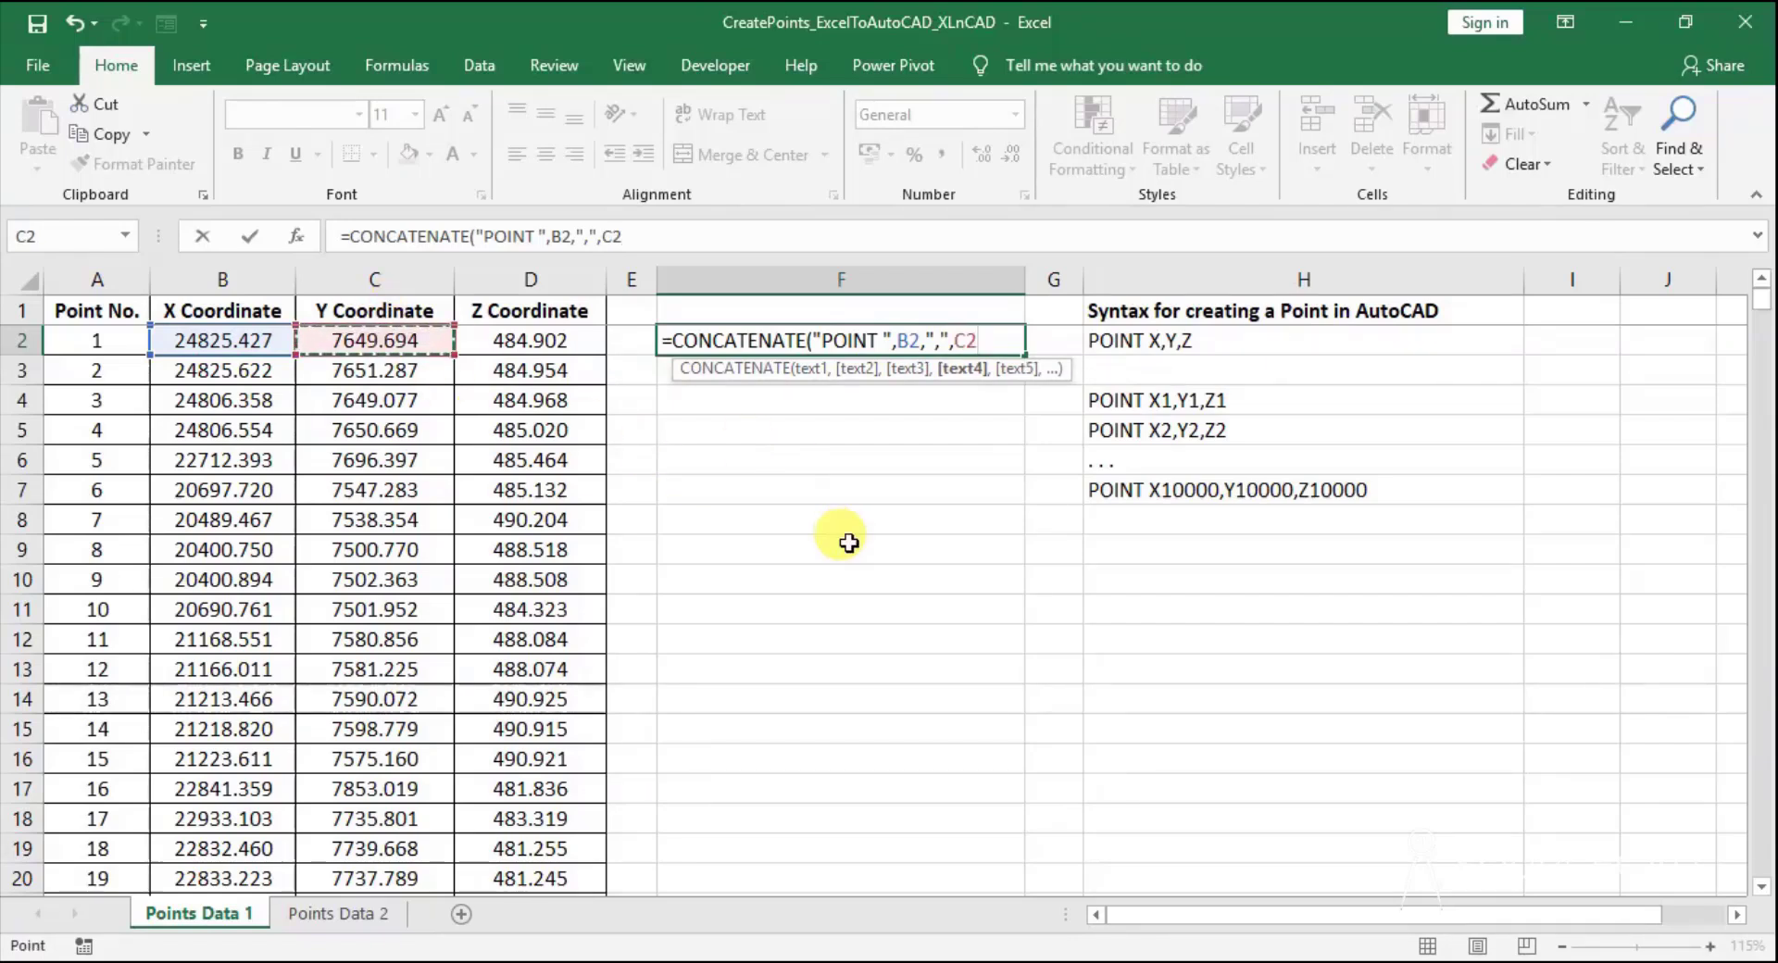
type(",\",\",")
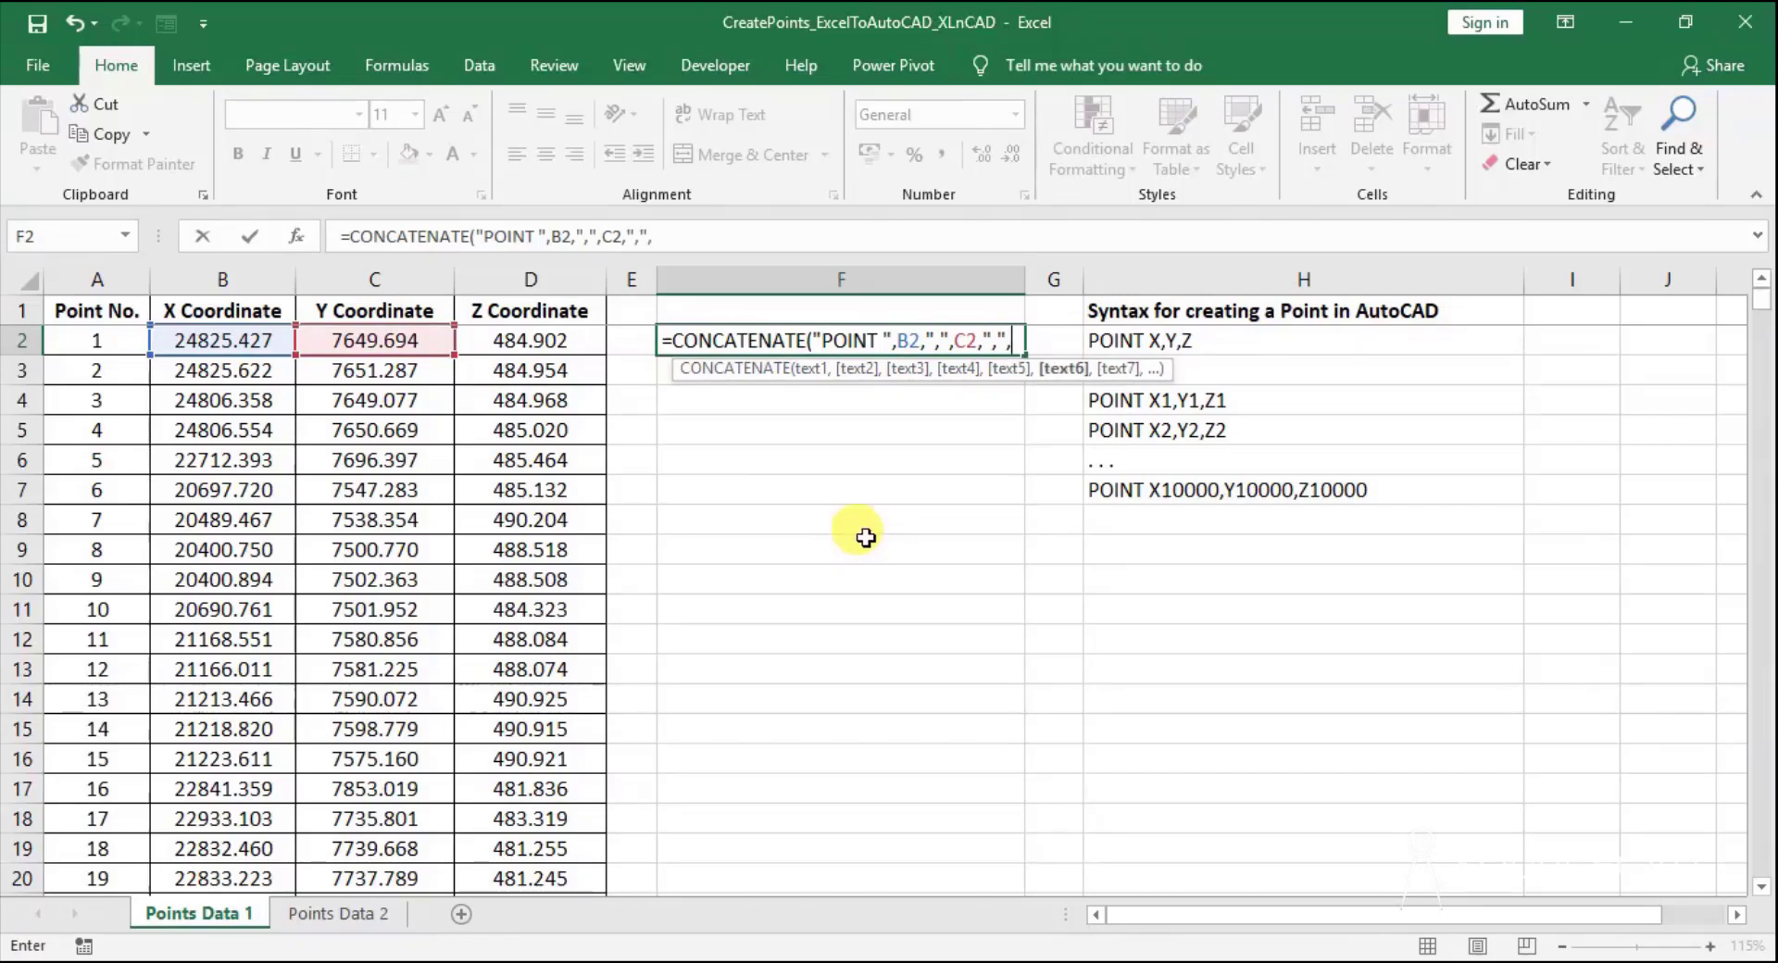
left_click(514, 343)
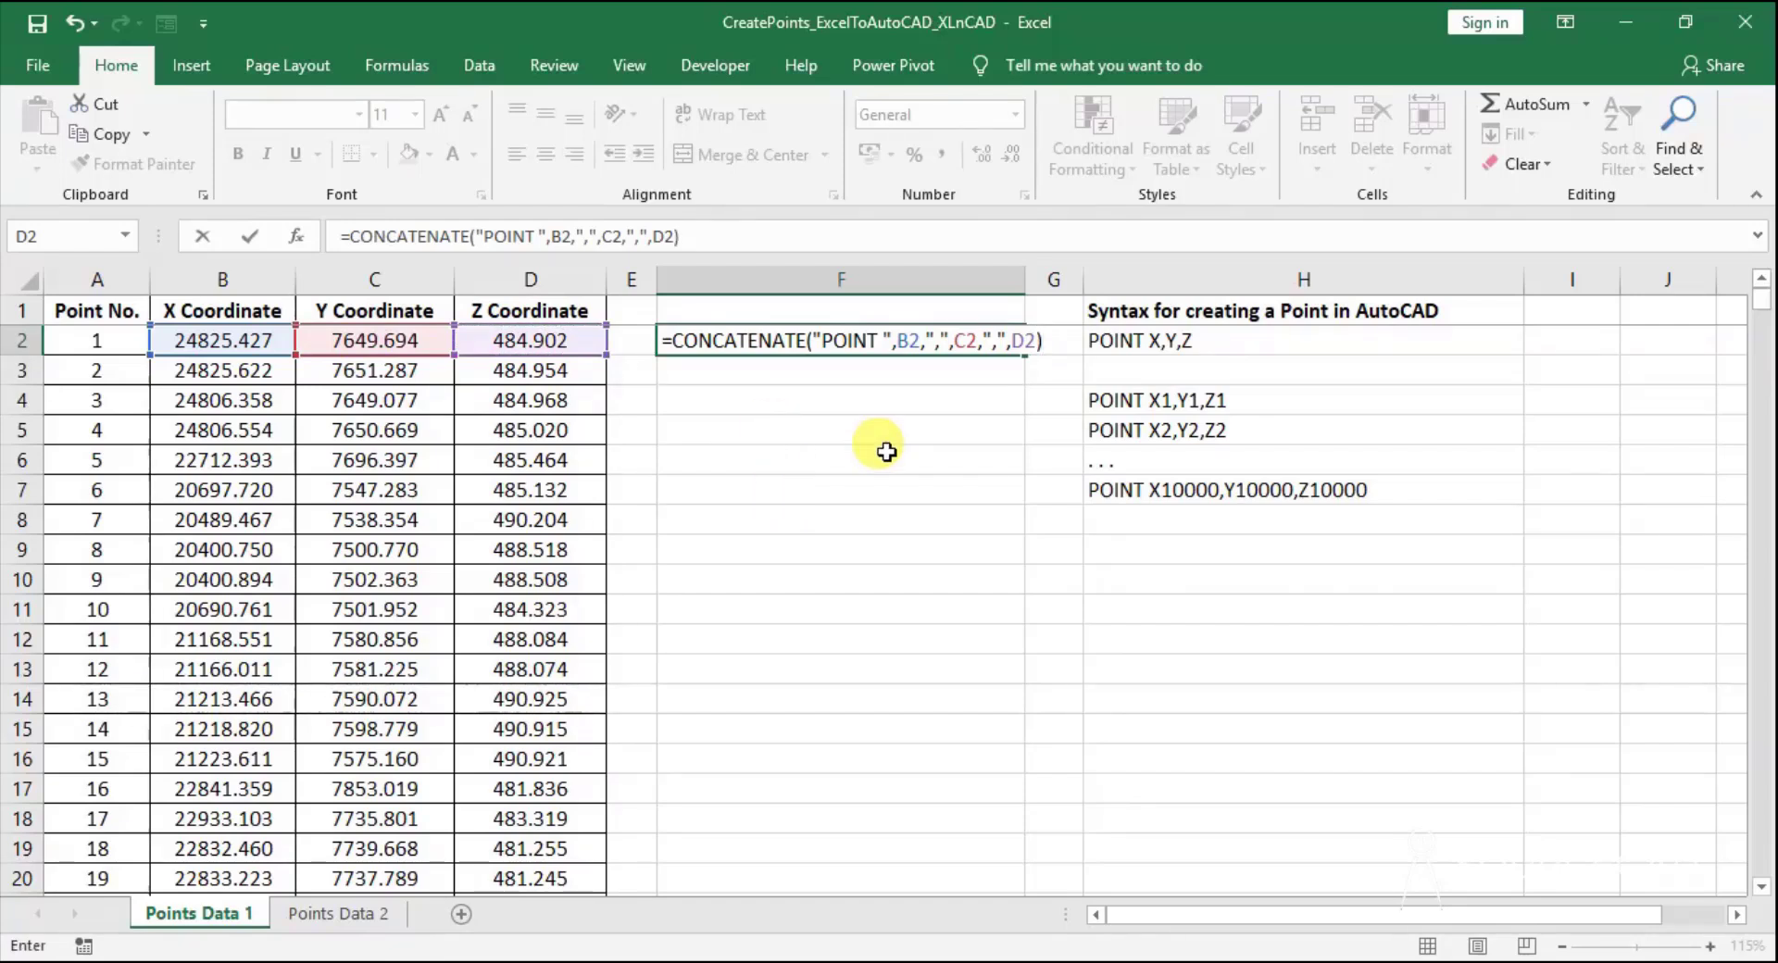
key("Return")
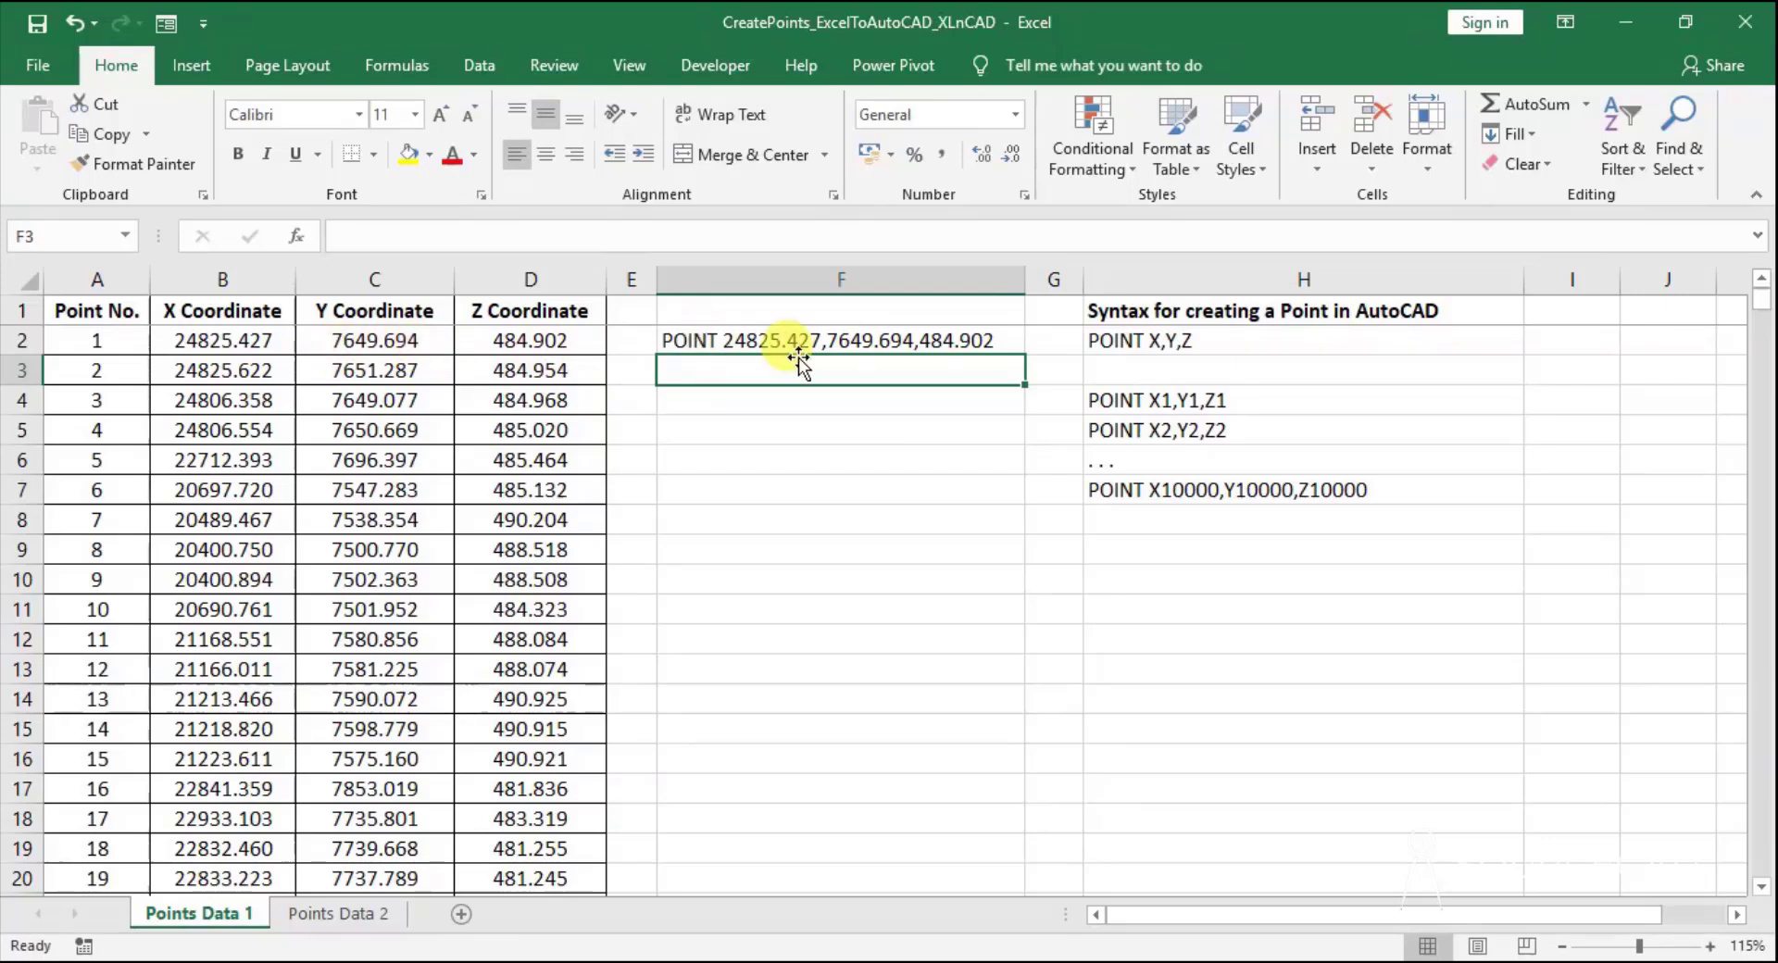
Fill the F2 POINT formula down column F through row 10102 with Ctrl+D
left_click(957, 344)
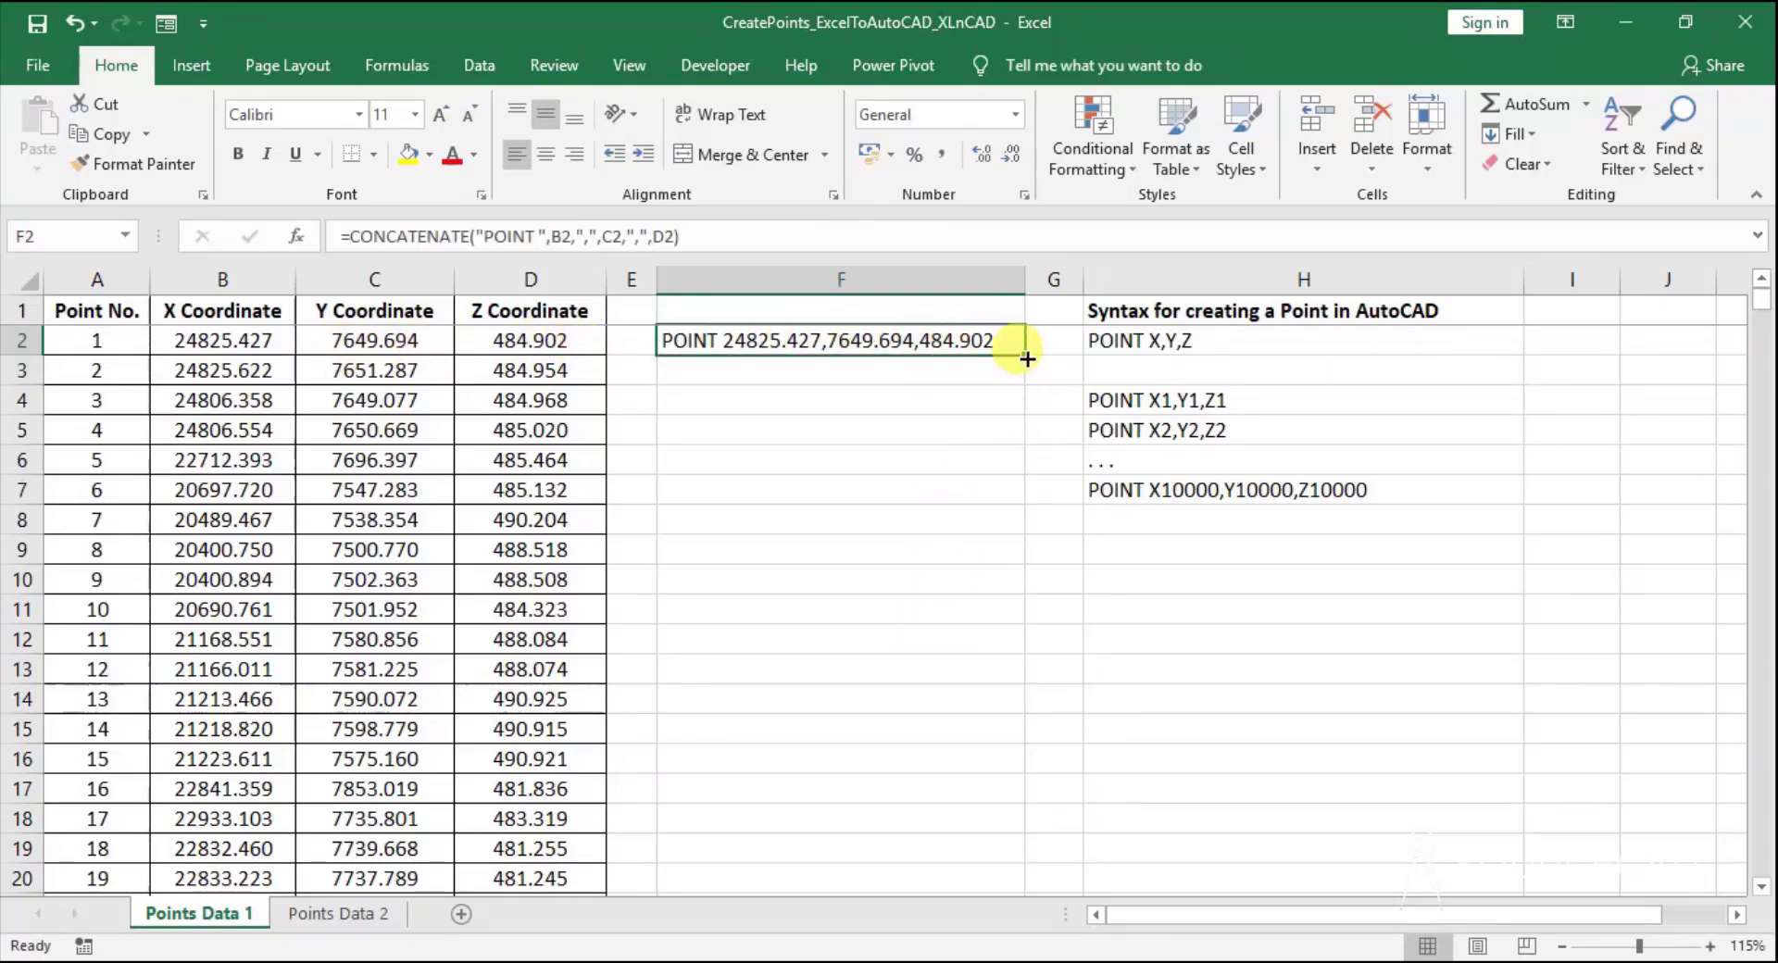
left_click_drag(1025, 363, 1018, 857)
left_click_drag(1760, 315, 1762, 870)
left_click(917, 878, "shift")
key("ctrl+d")
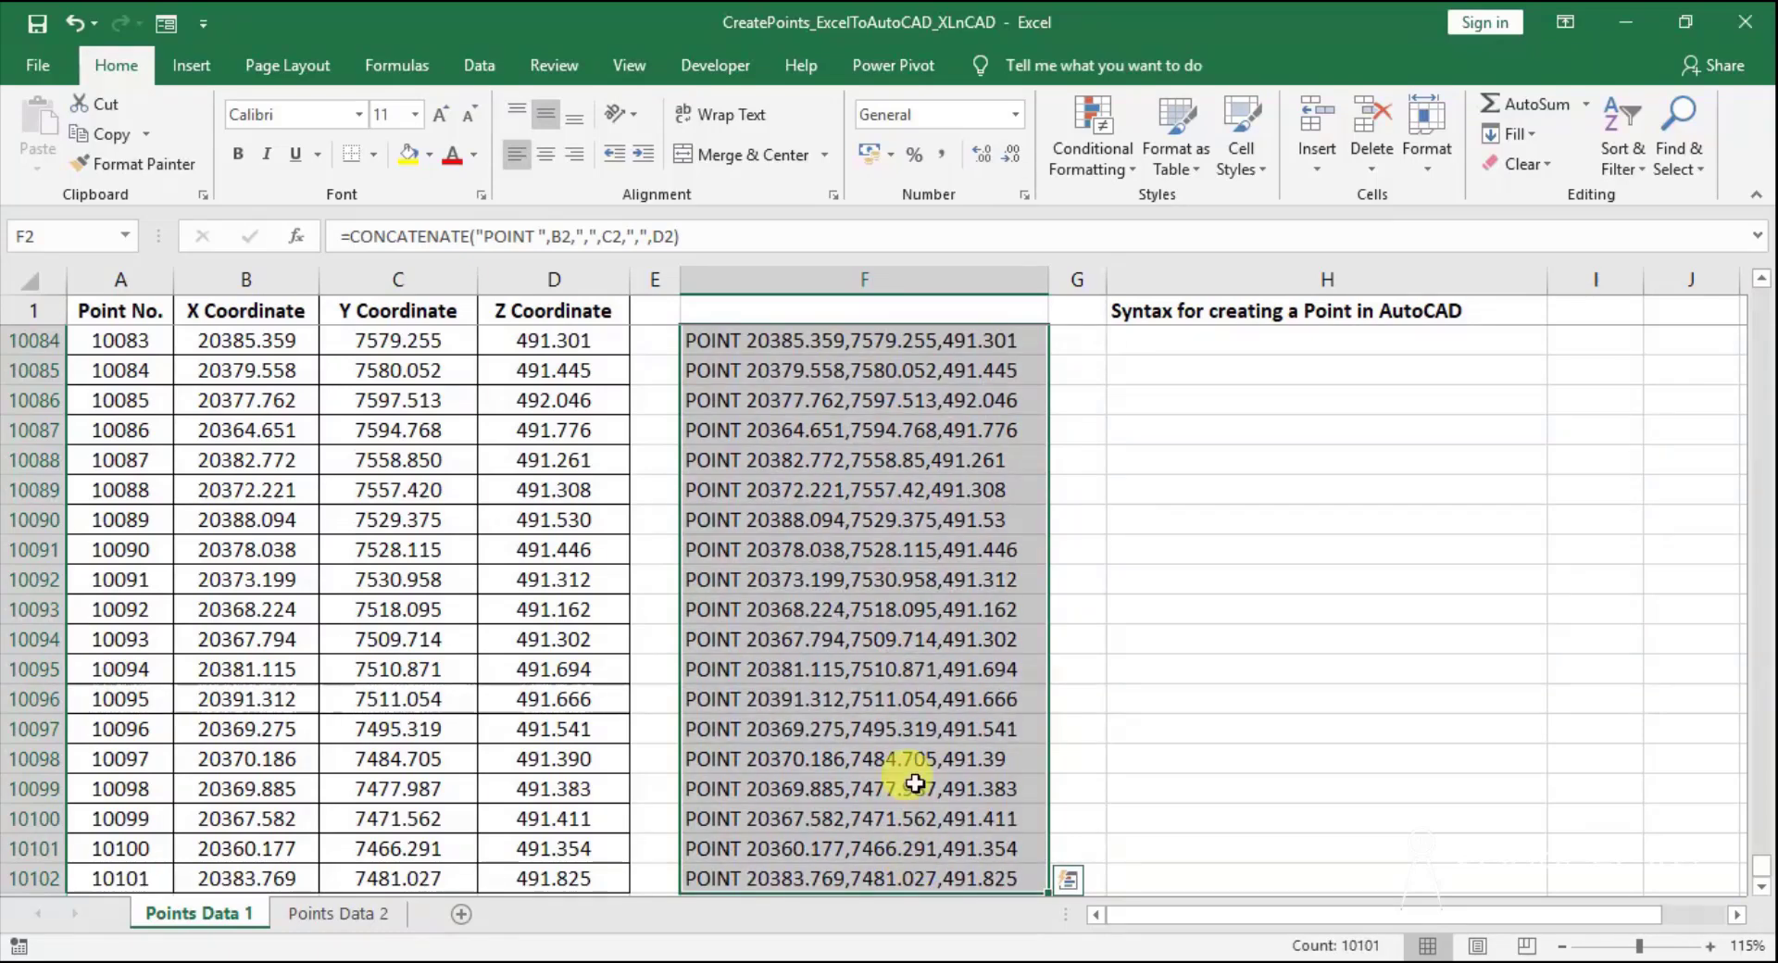
Copy all the POINT commands in F2:F10102
scroll(915, 782, "down", 2)
left_click_drag(1763, 862, 1763, 296)
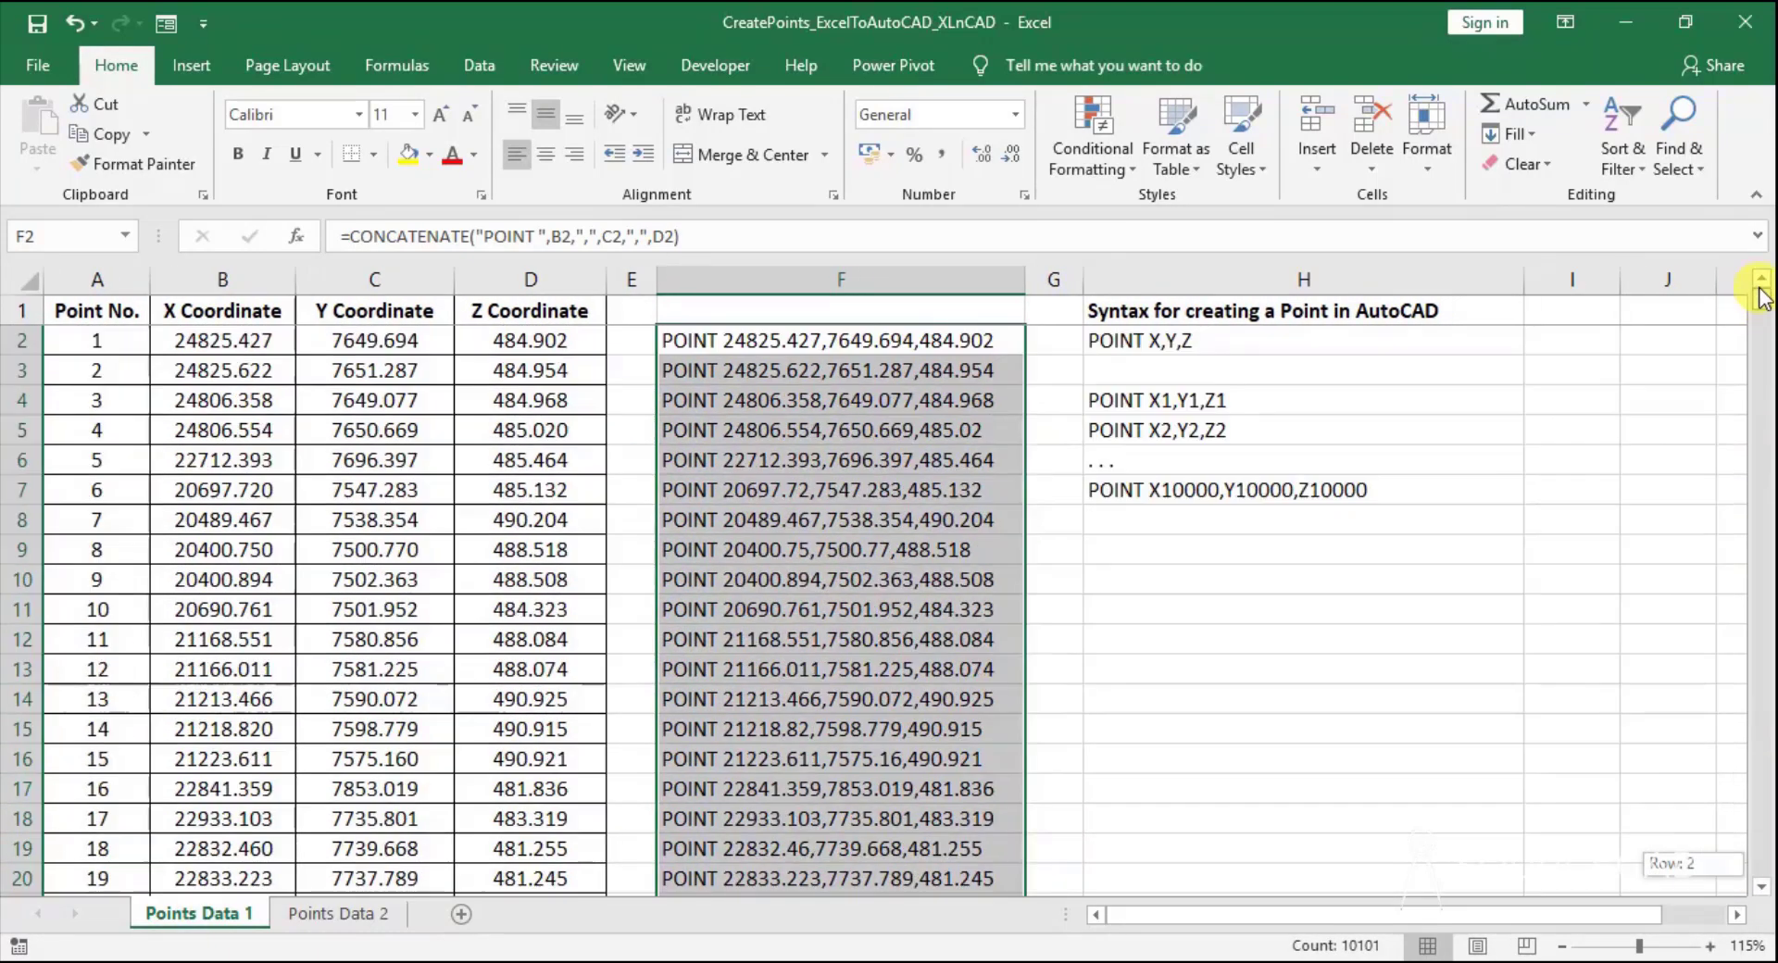
right_click(994, 460)
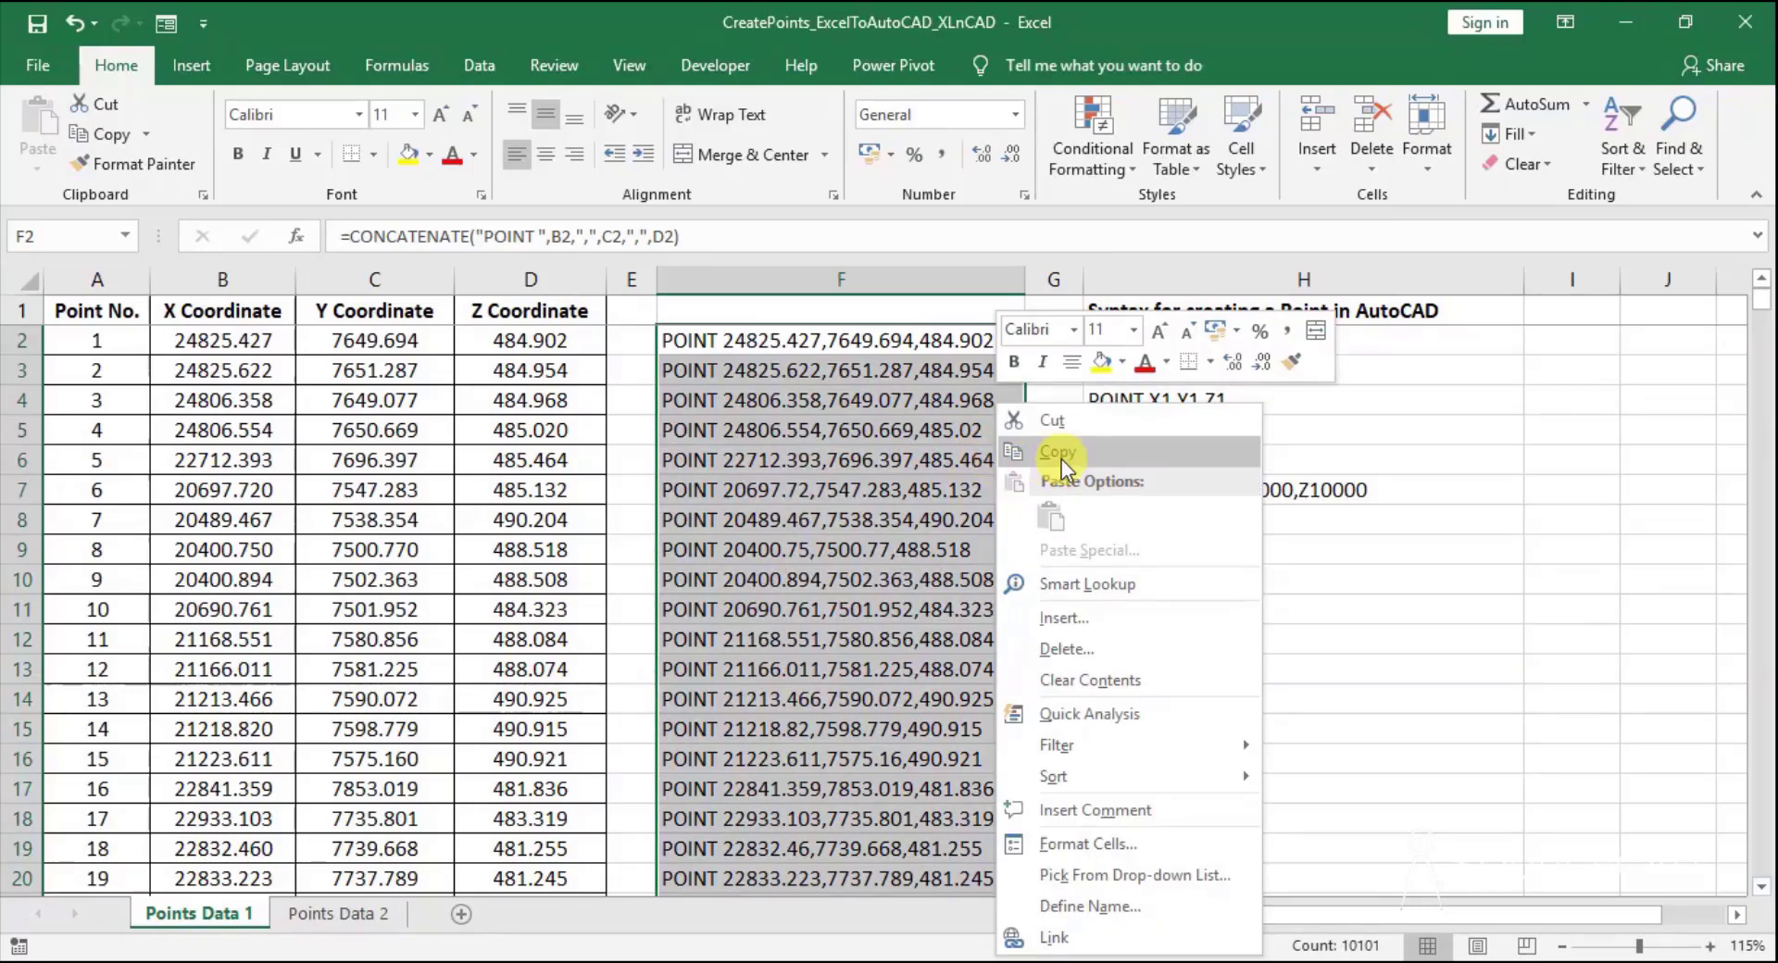
left_click(1161, 454)
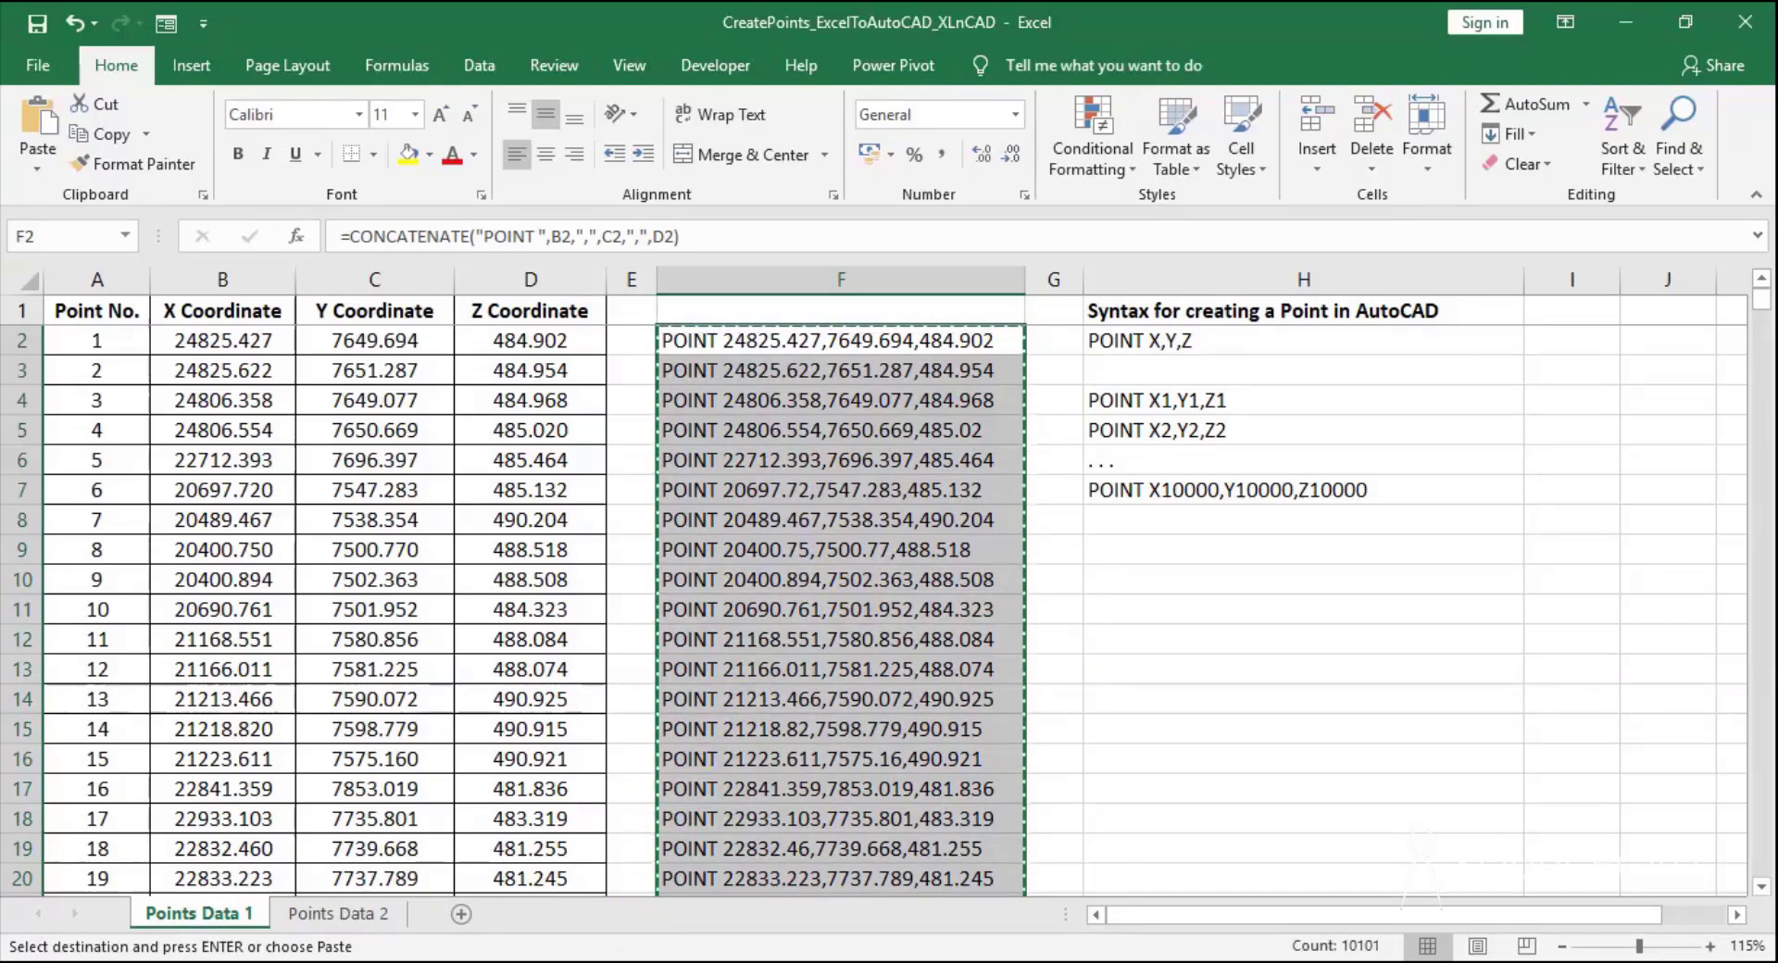
Paste the copied POINT commands into the command line of the CreatePoints_ExcelToAutoCAD_XLnCAD_2 drawing
left_click(617, 962)
left_click(704, 853)
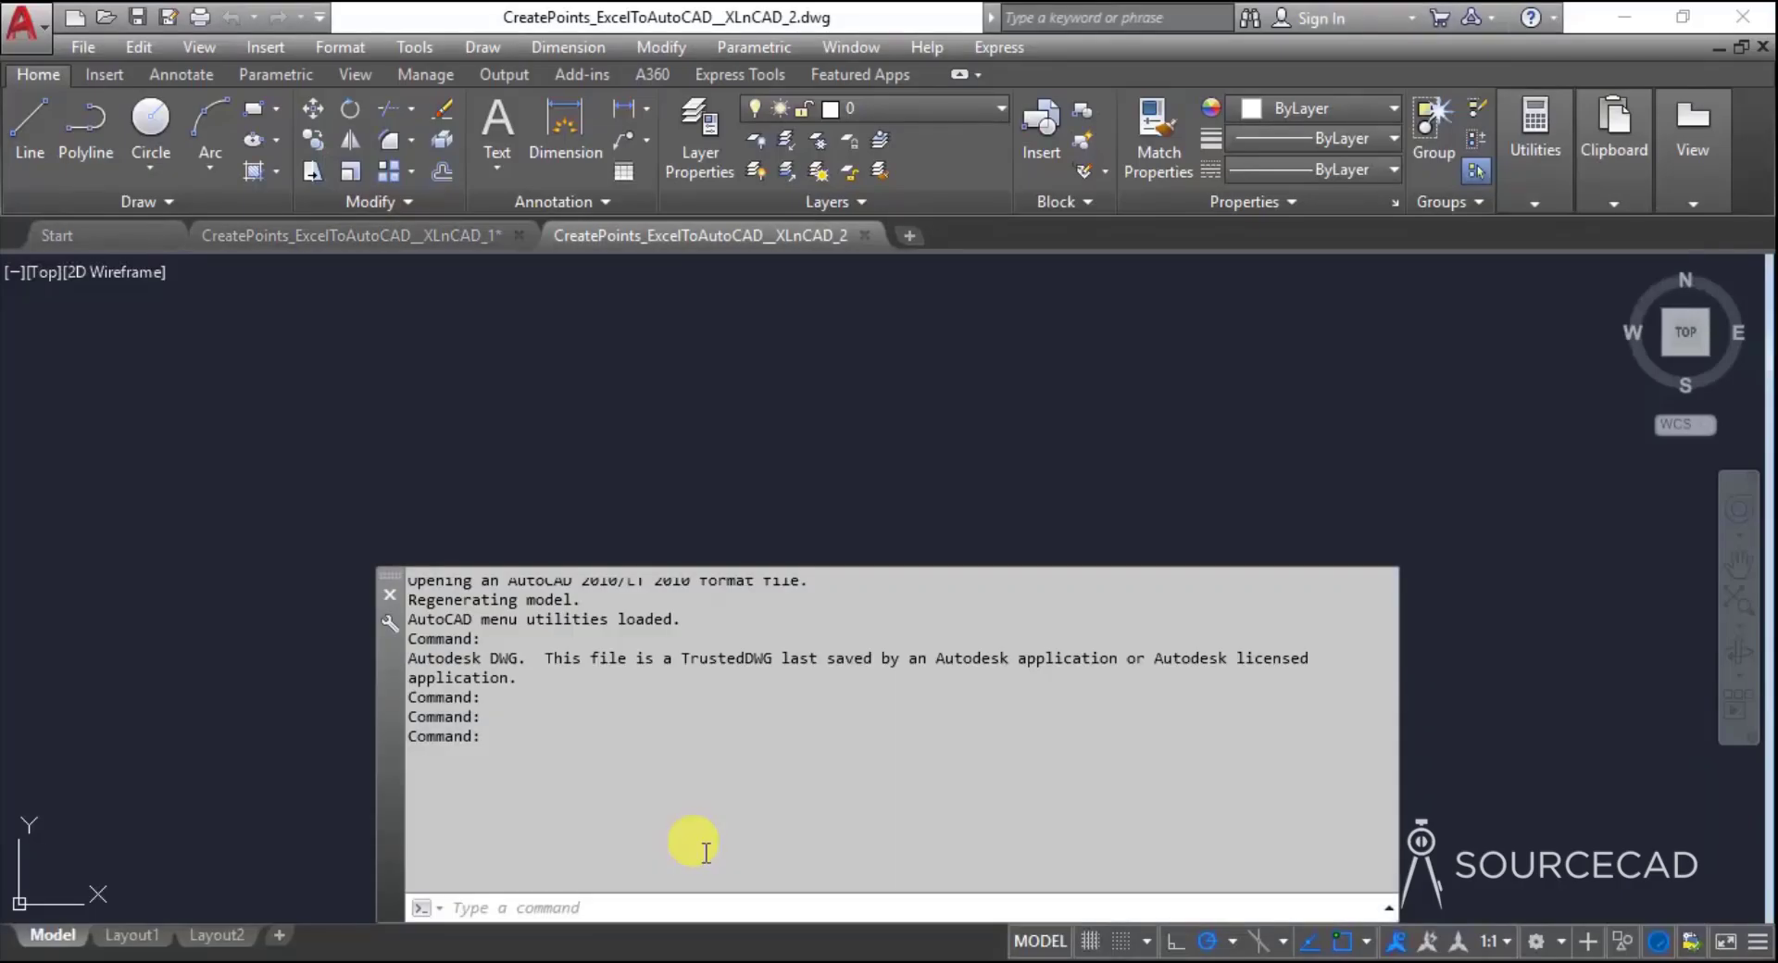
left_click_drag(766, 567, 764, 813)
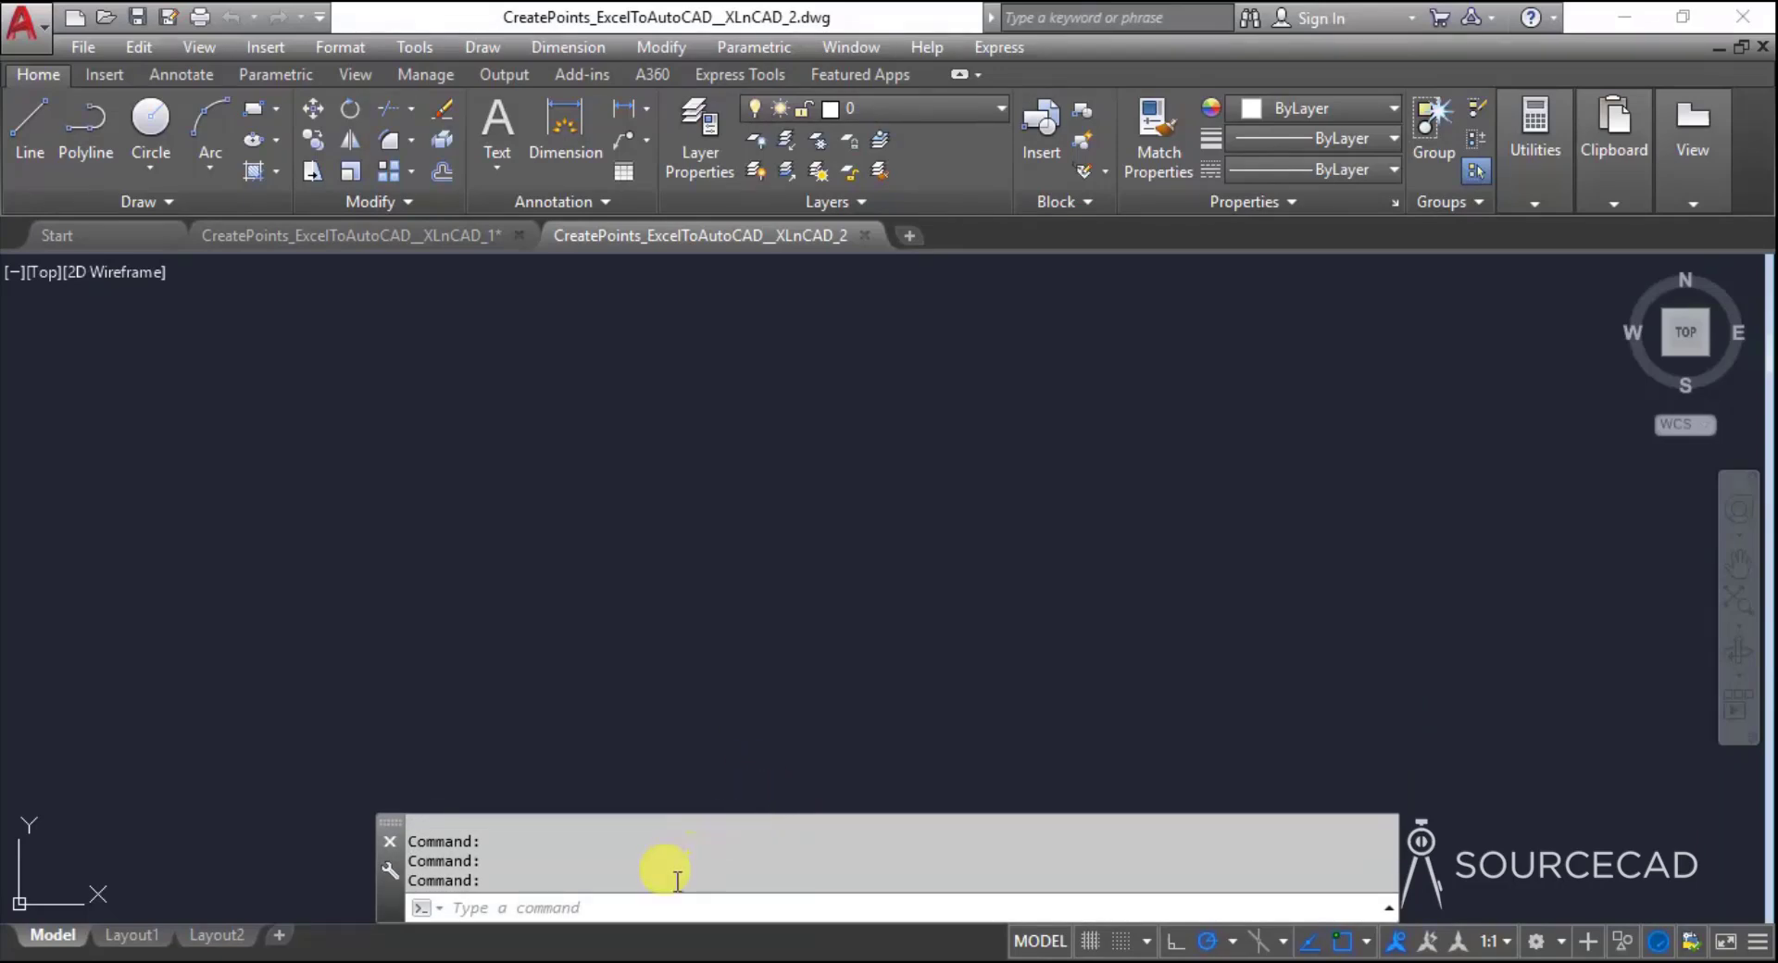
right_click(635, 904)
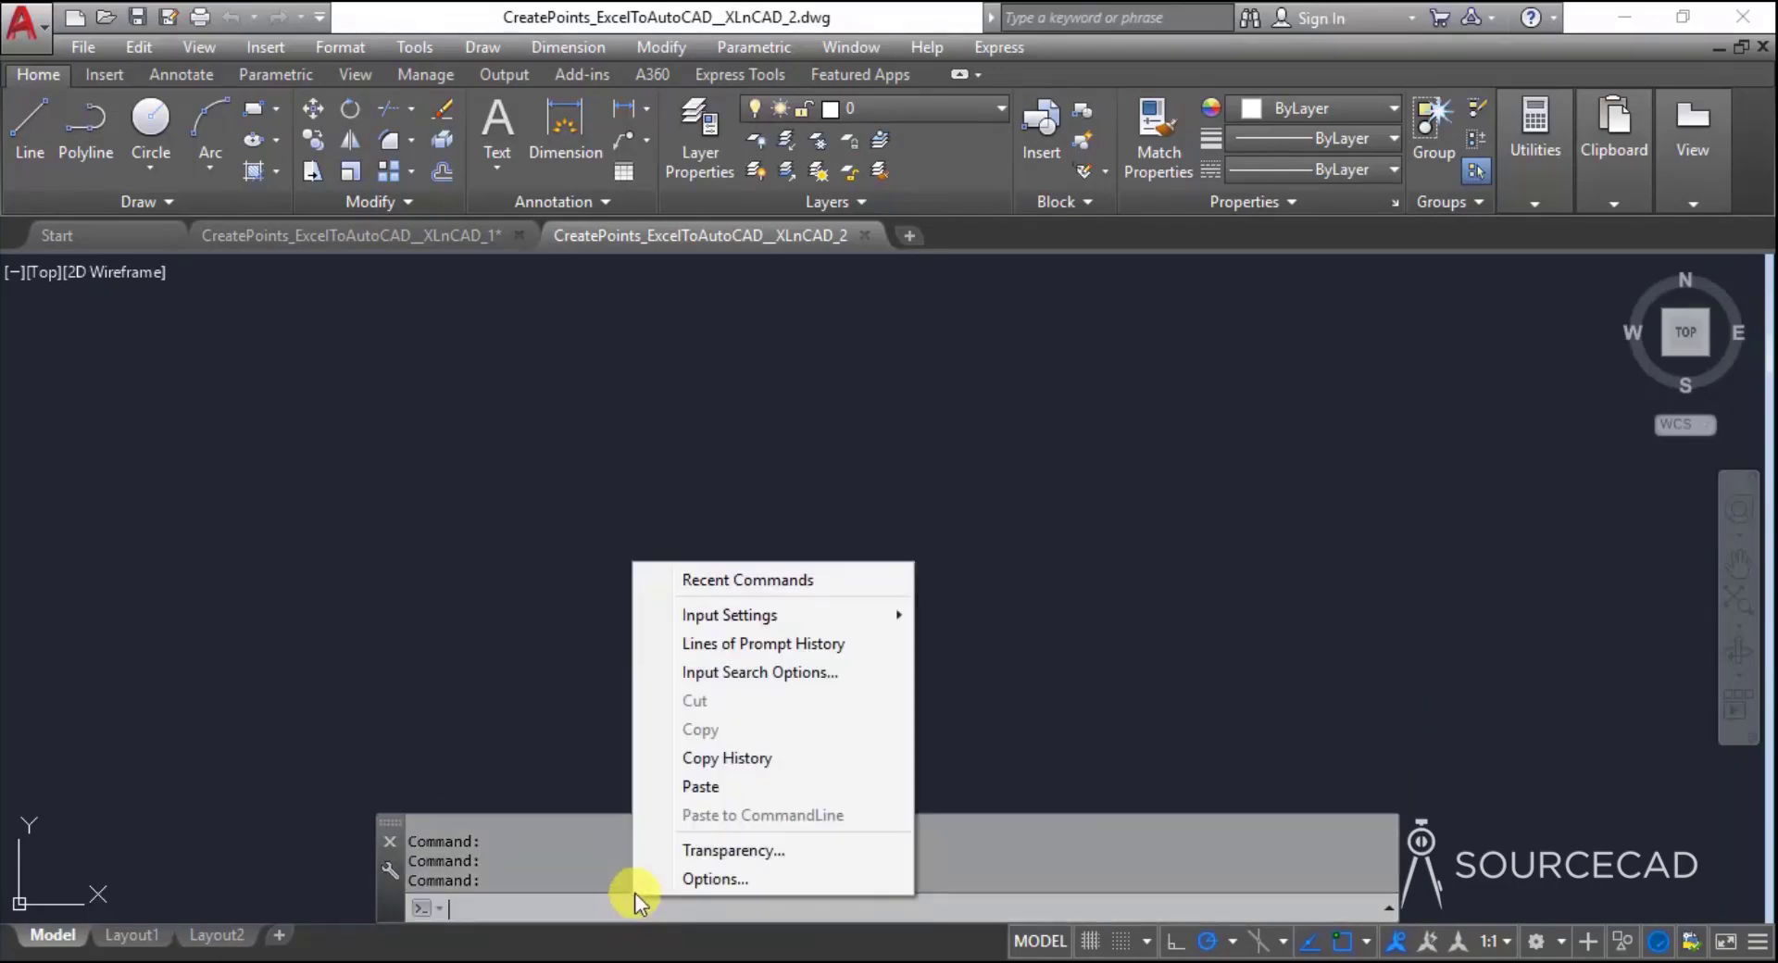
left_click(852, 787)
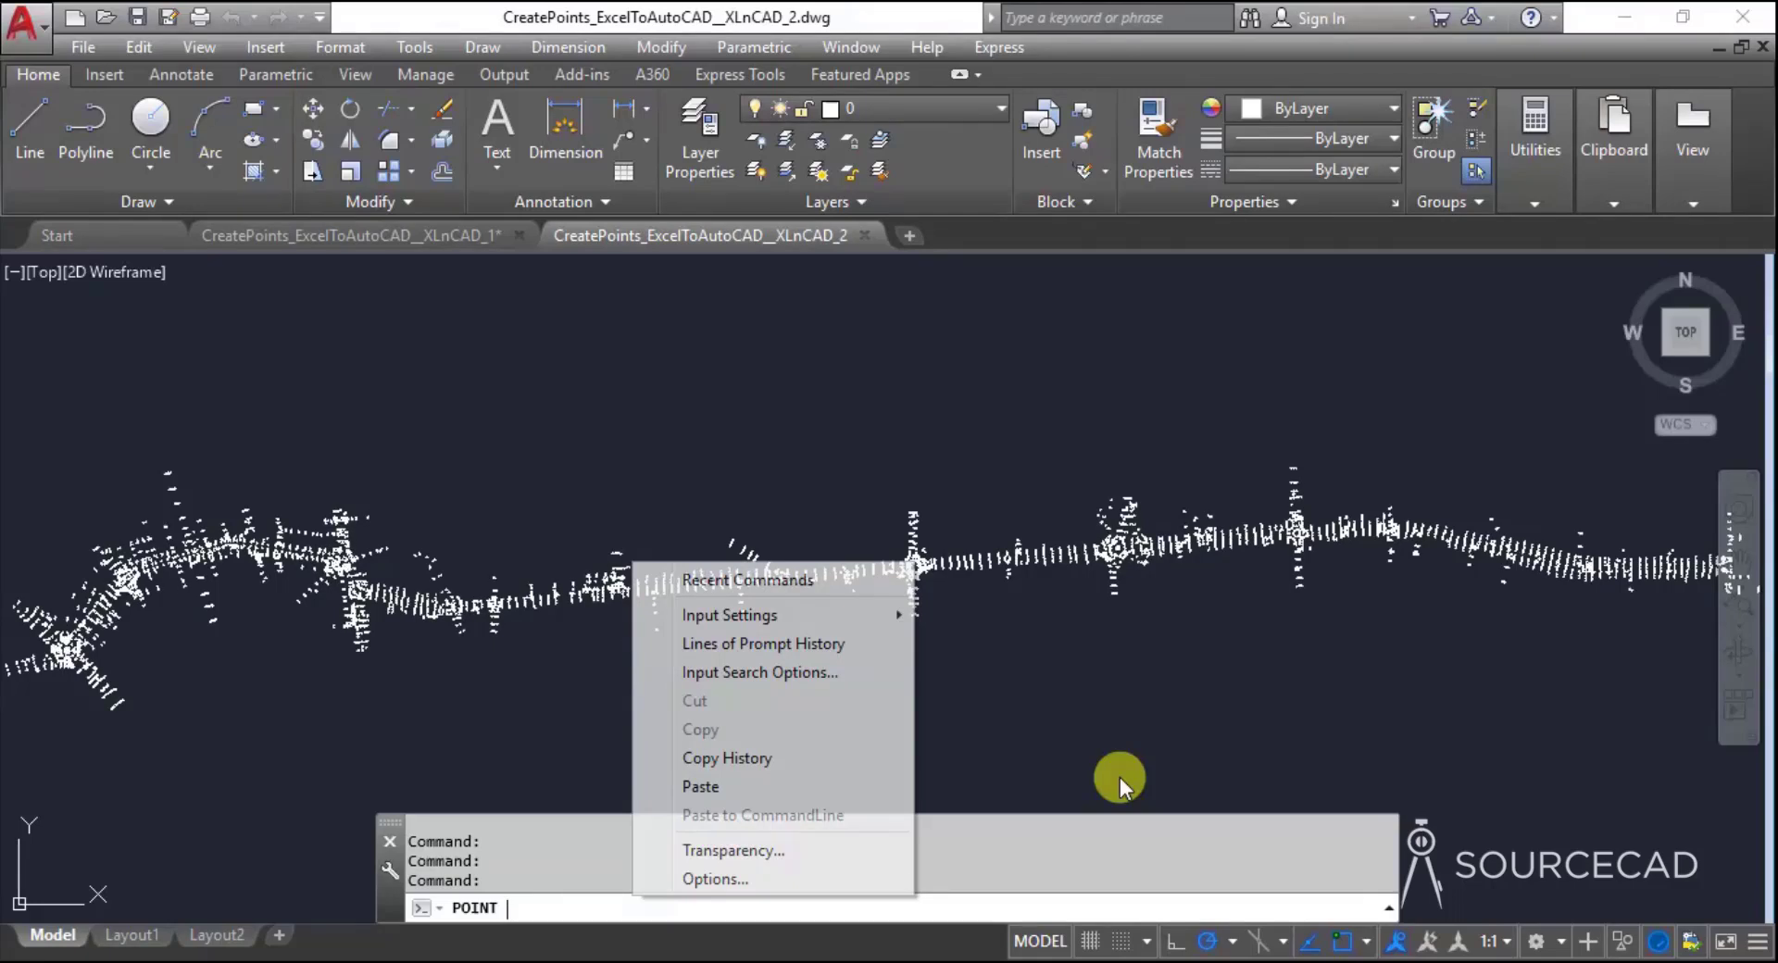
Enlarge the command window and zoom and pan along the plotted strip of points
mouse_move(899, 811)
left_mouse_down()
mouse_move(908, 601)
mouse_move(889, 553)
mouse_move(838, 593)
mouse_move(859, 798)
left_mouse_up()
scroll(366, 574, "up", 6)
scroll(375, 594, "up", 3)
scroll(375, 594, "down", 6)
middle_click_drag(933, 377, 556, 587)
scroll(557, 587, "up", 3)
scroll(1201, 404, "down", 6)
scroll(1202, 404, "up", 8)
scroll(821, 444, "down", 6)
scroll(1303, 490, "up", 6)
scroll(1302, 490, "down", 8)
Crossing-select every plotted point and show Properties, confirming 10101 points
left_click(1475, 618)
left_click(310, 395)
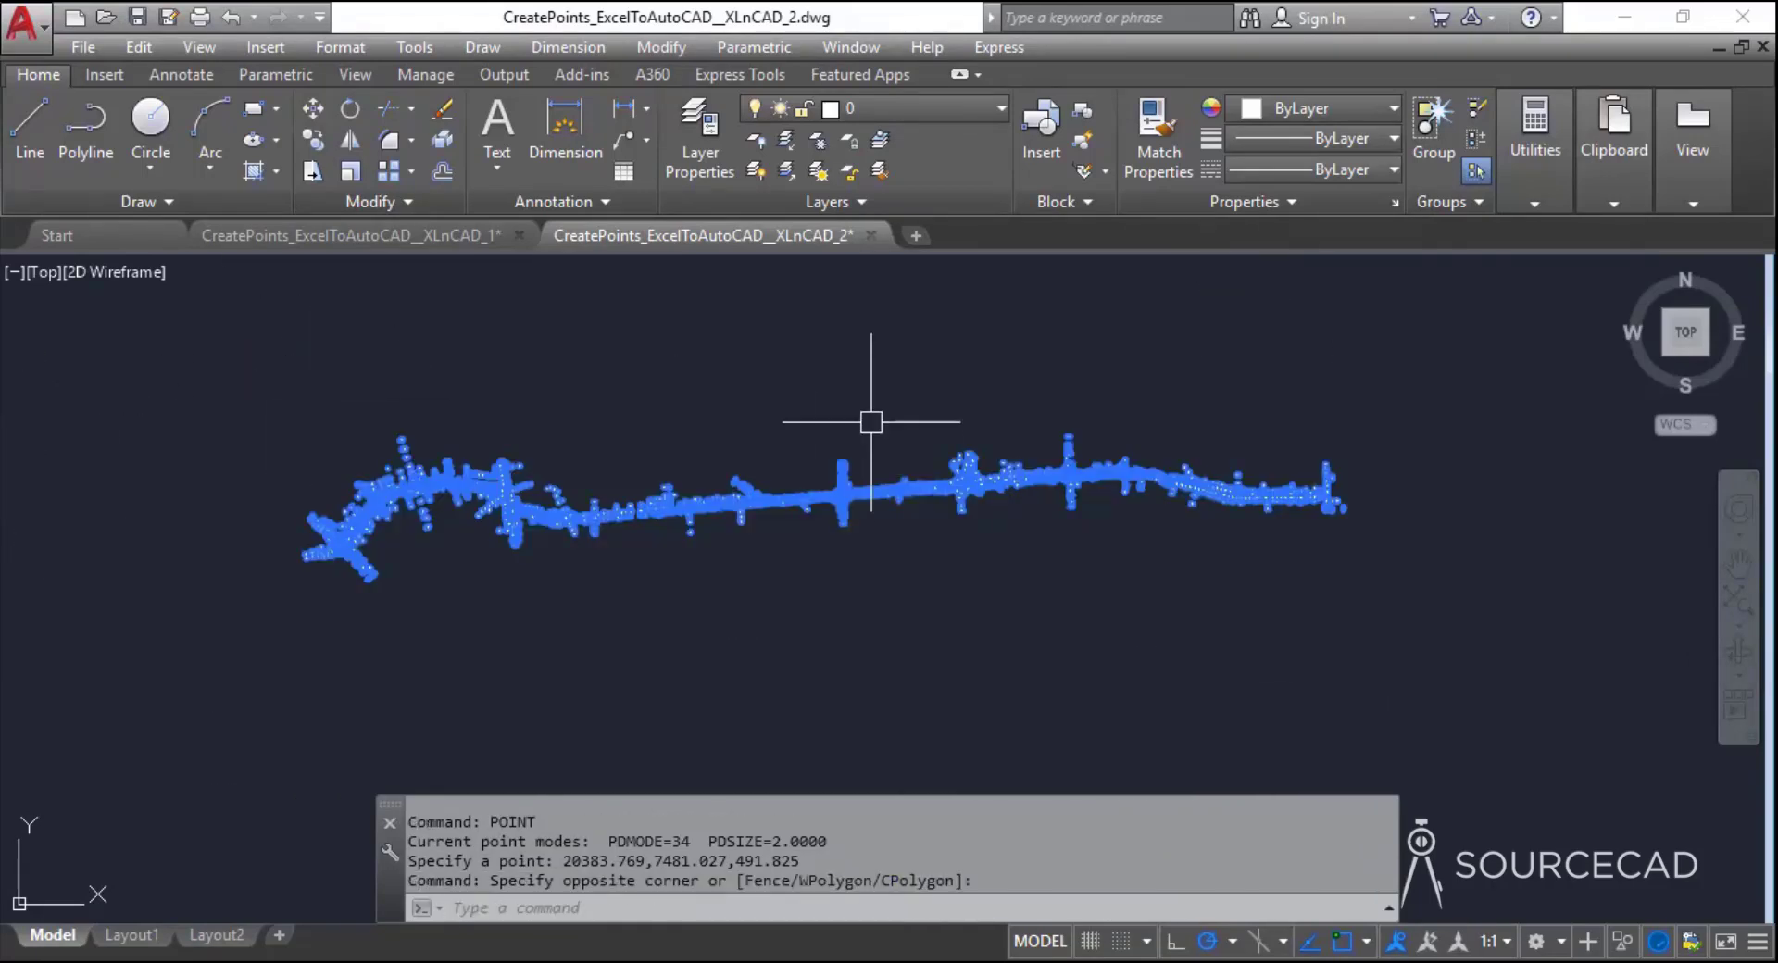
right_click(871, 366)
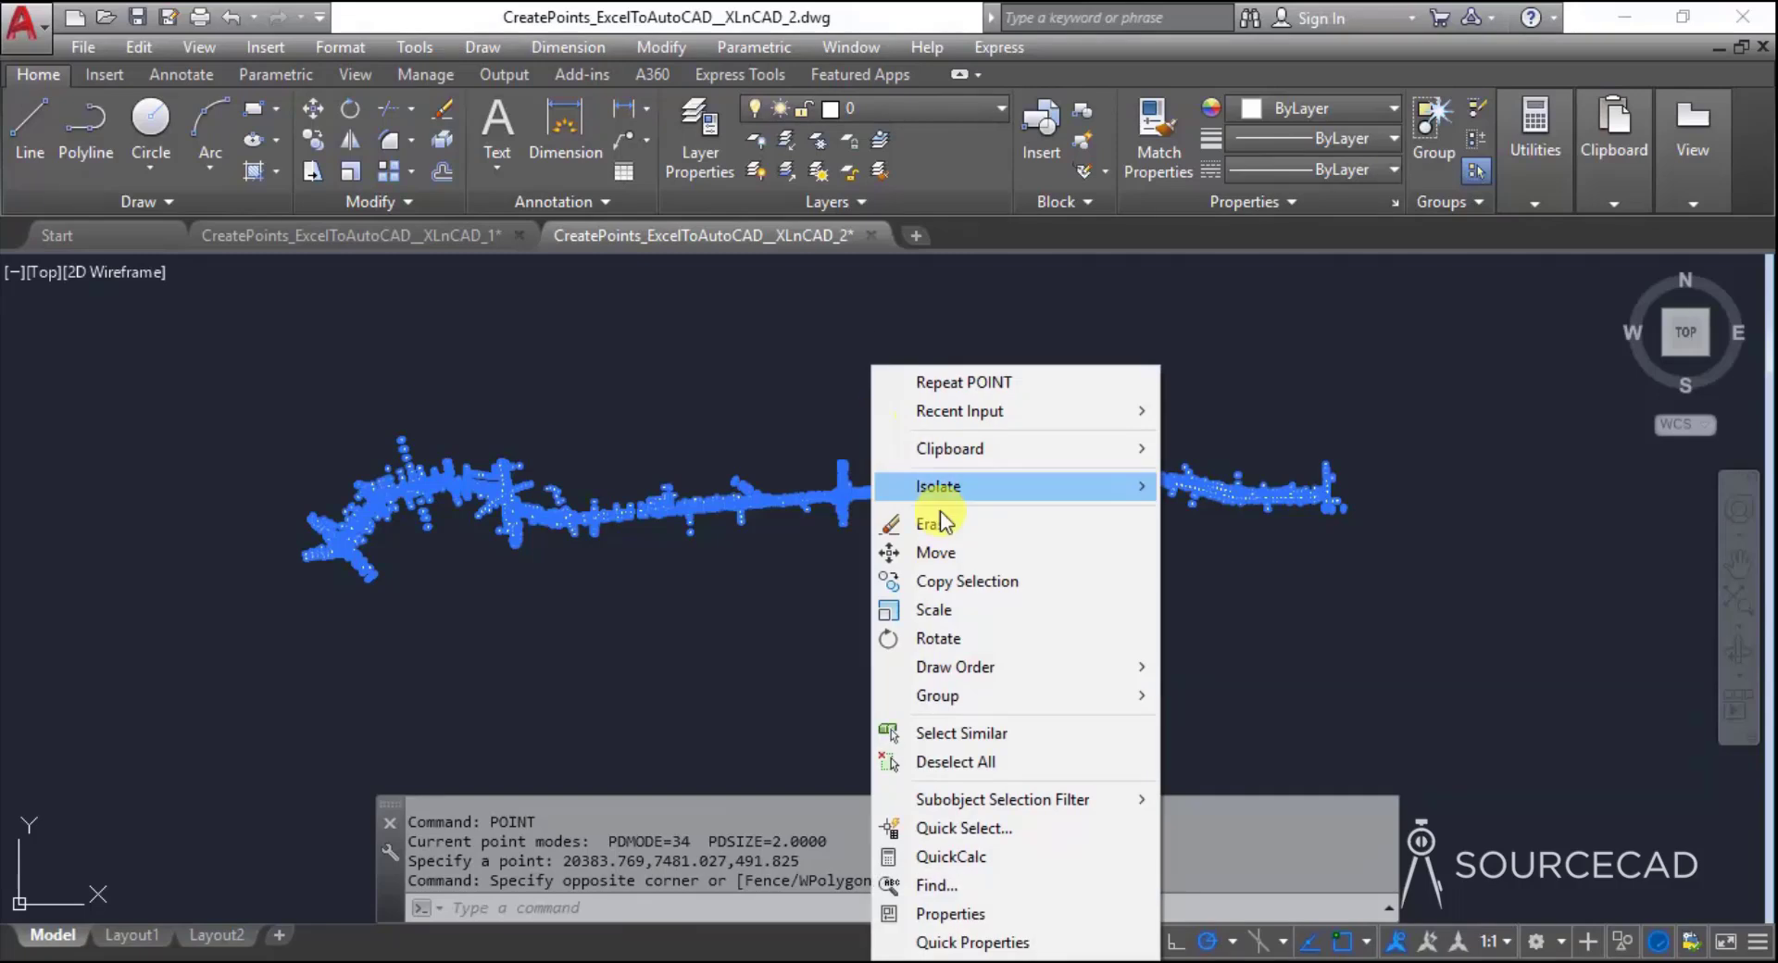
left_click(1070, 914)
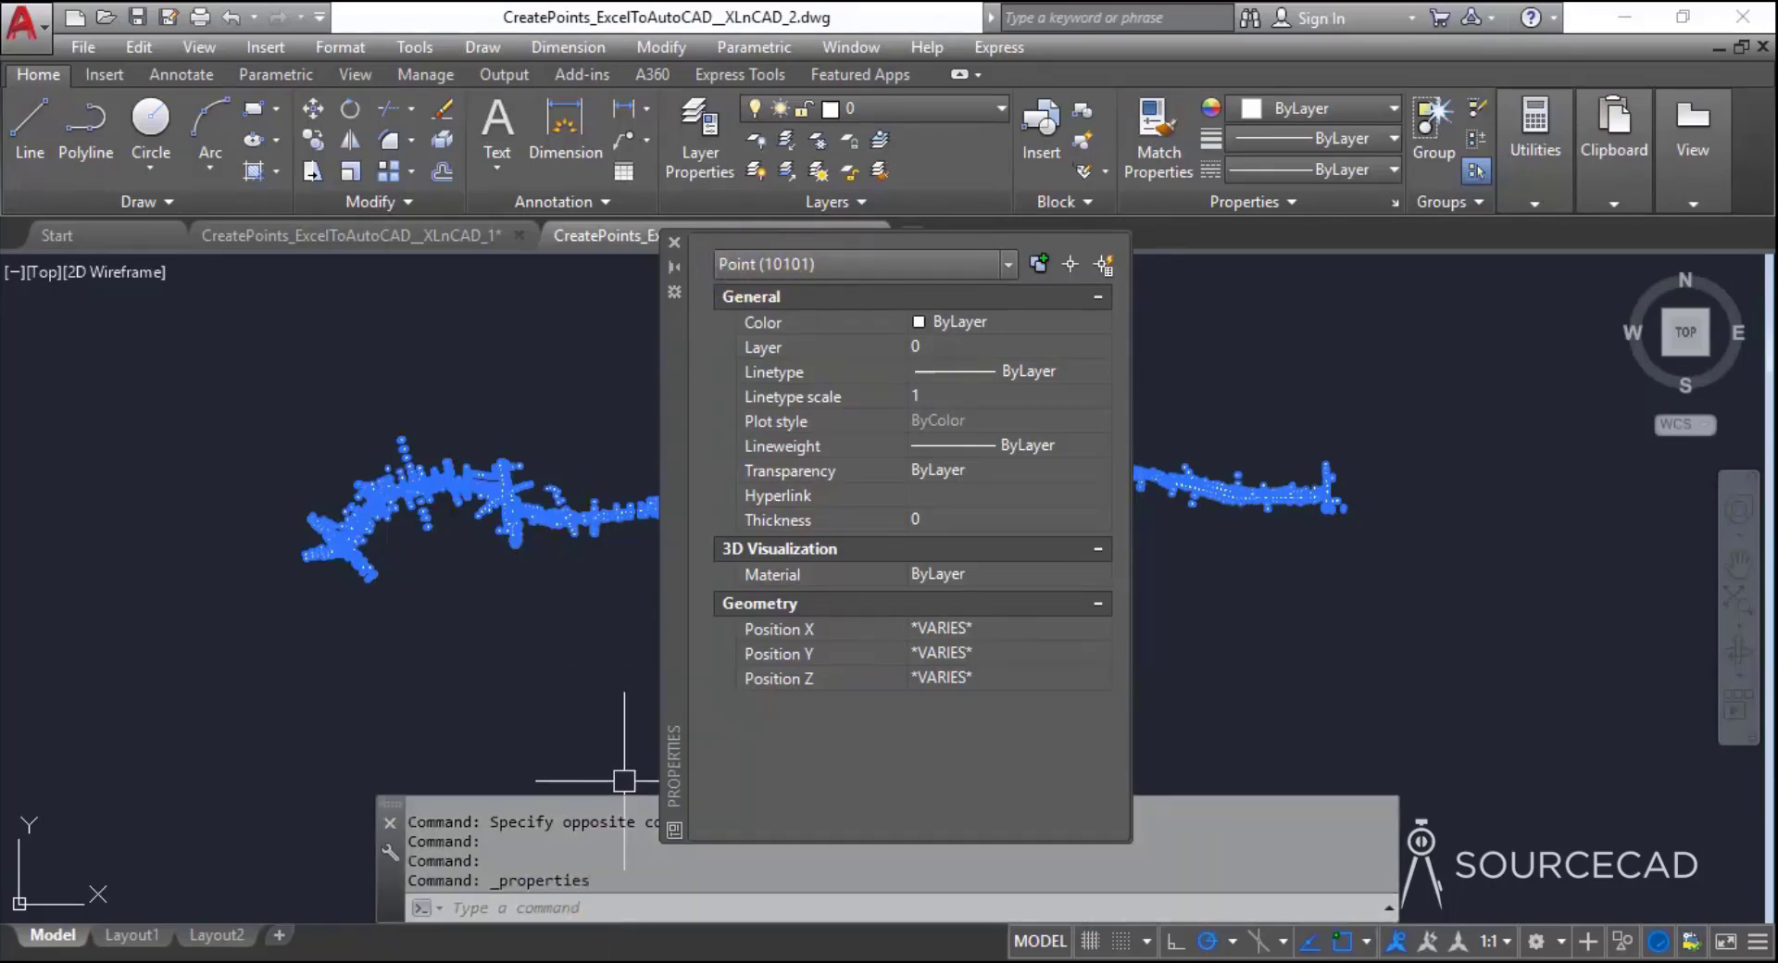
Return to Excel and scroll to row 10102, point 10101's POINT 20383.769,7481.027,491.825 command
key("alt+Tab")
left_click(99, 580)
scroll(131, 642, "down", 9)
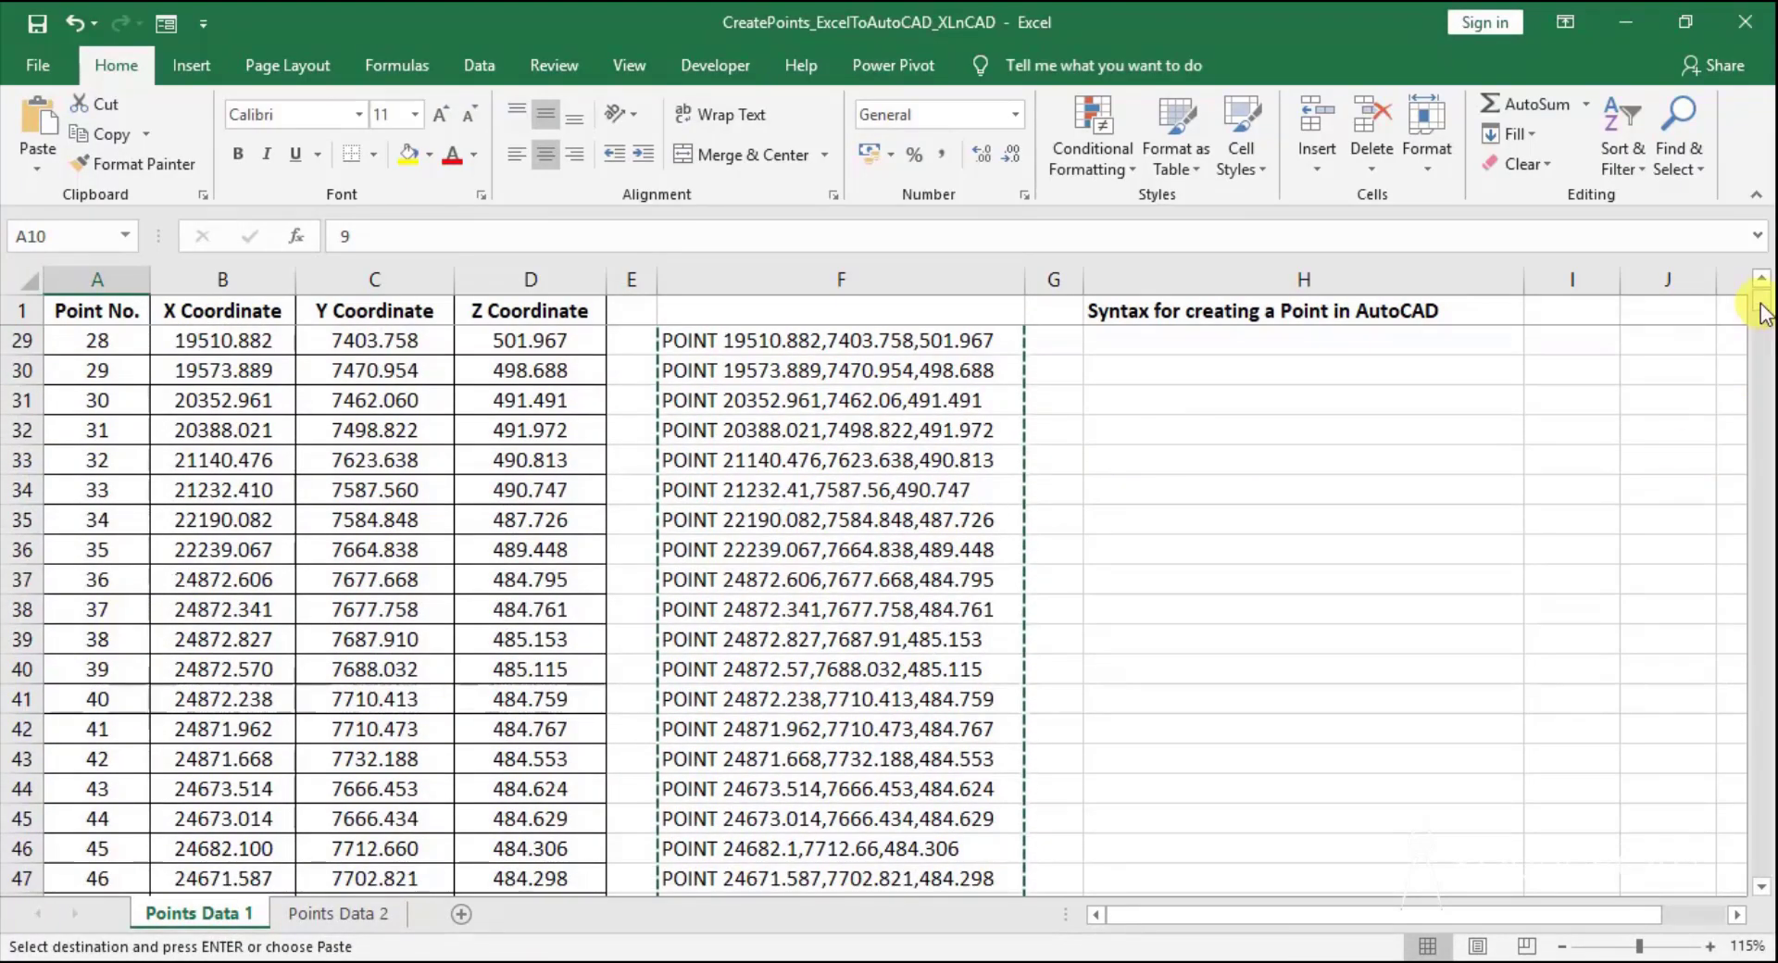
left_click_drag(1760, 298, 1760, 866)
scroll(186, 675, "down", 2)
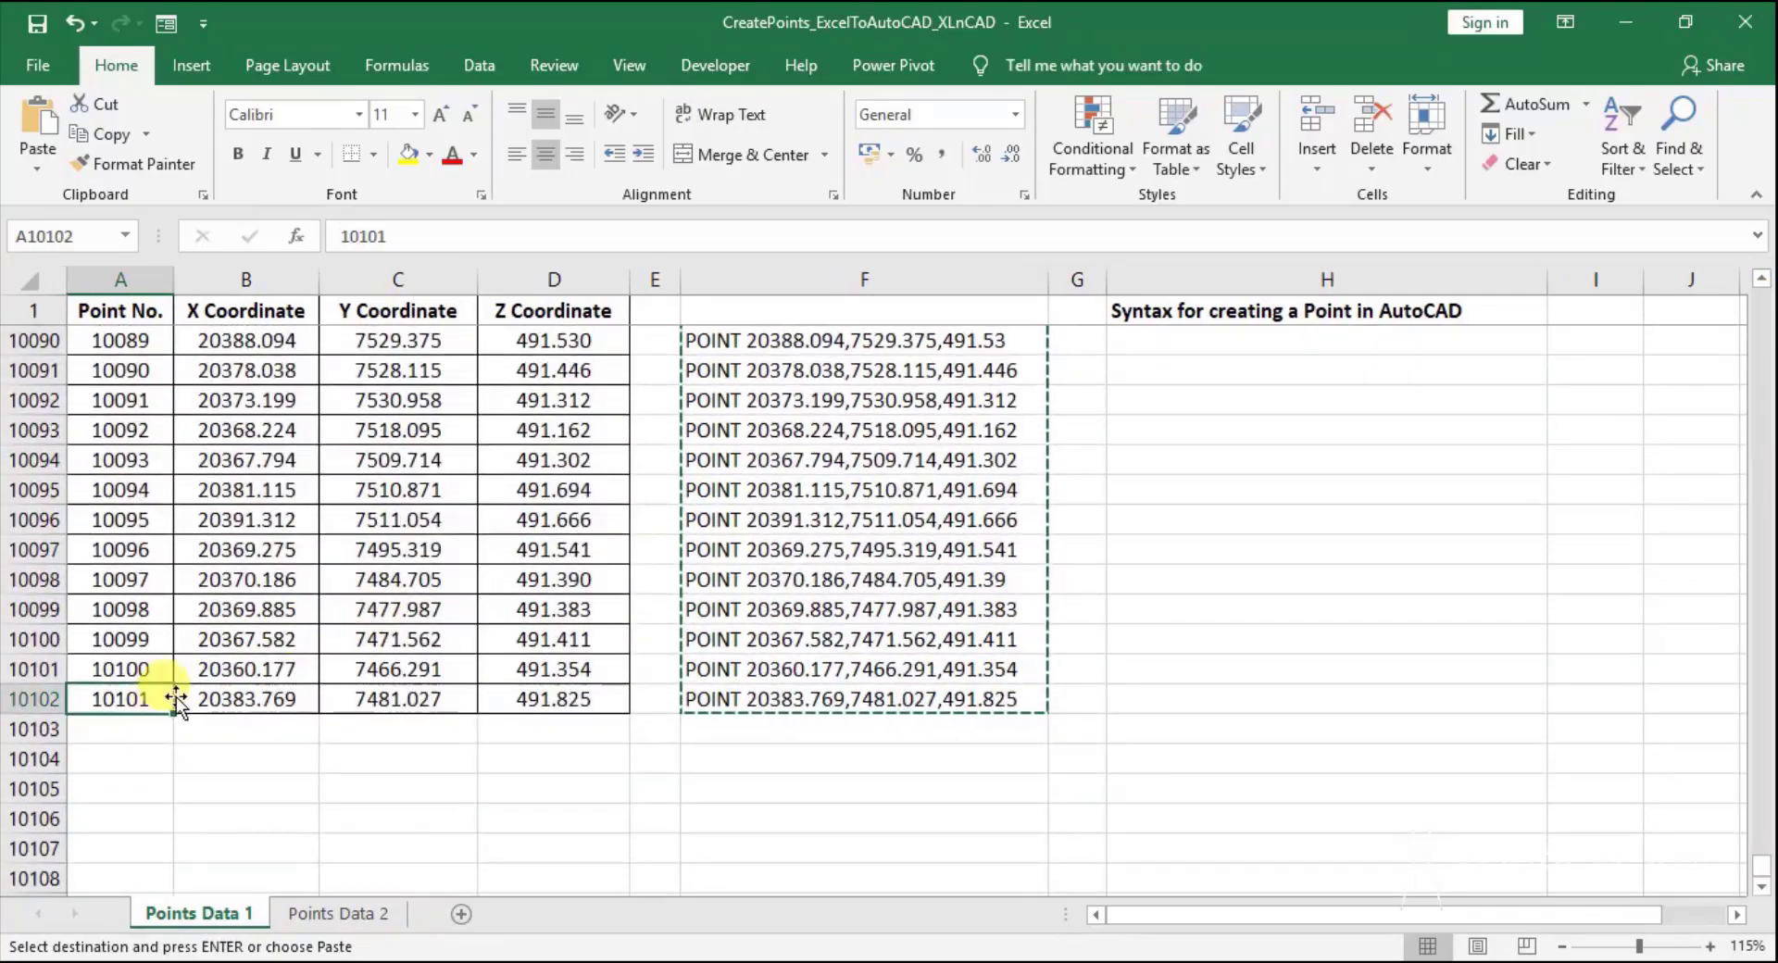